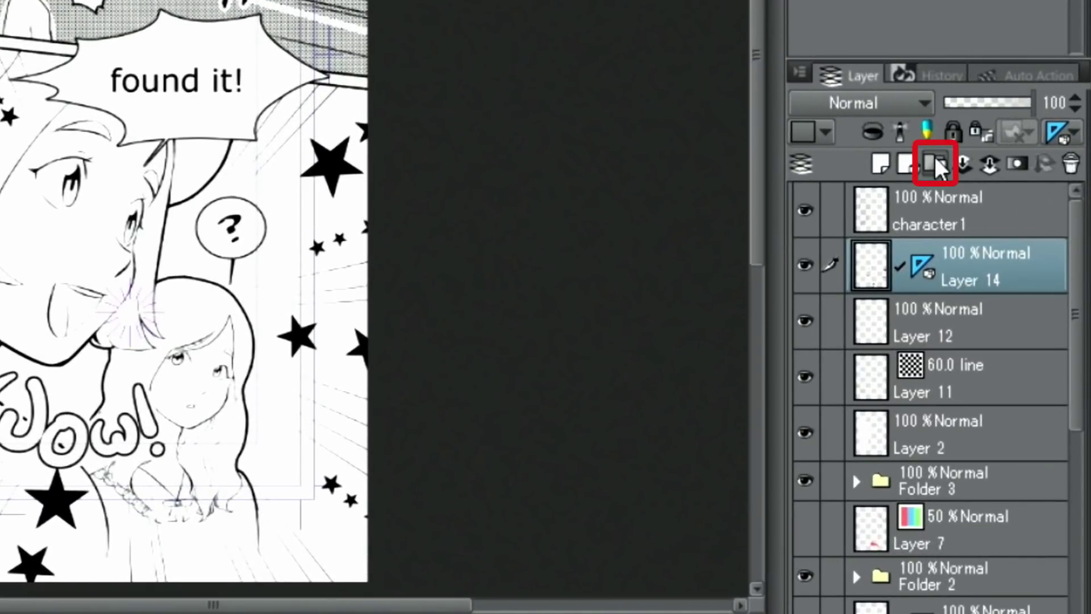
- Group Layers 14, 12 and 11 into a new Folder 4 and collapse it
click(935, 165)
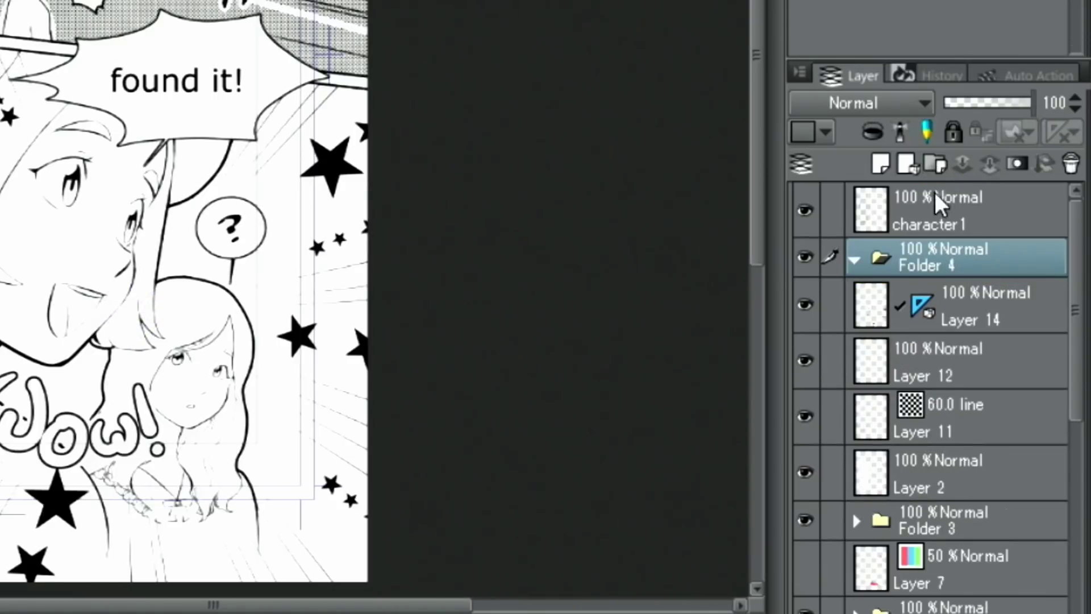
click(977, 313)
click(829, 359)
click(831, 405)
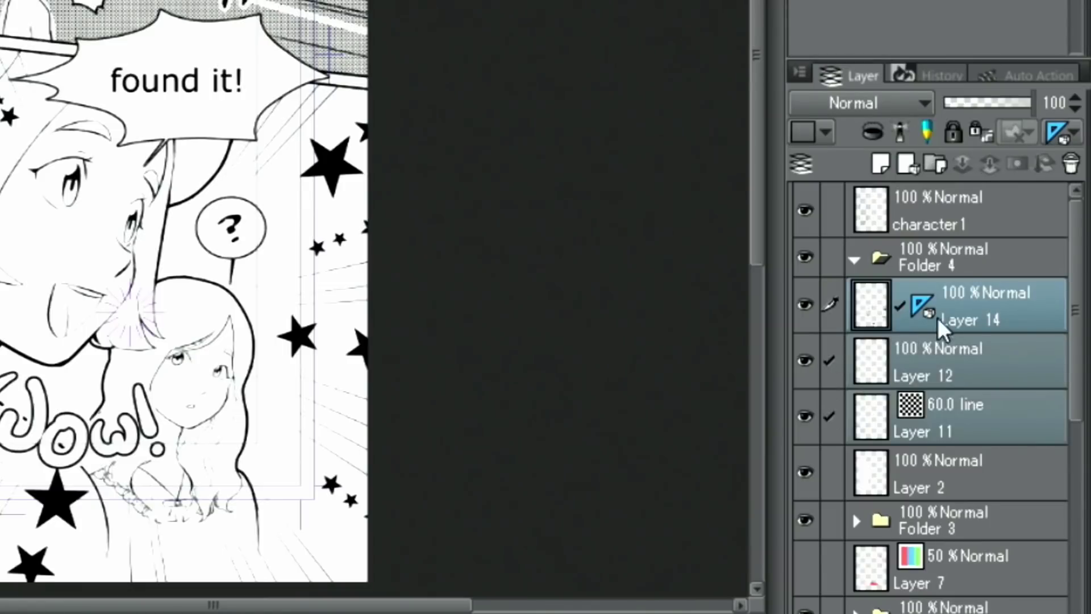
drag(977, 324, 959, 263)
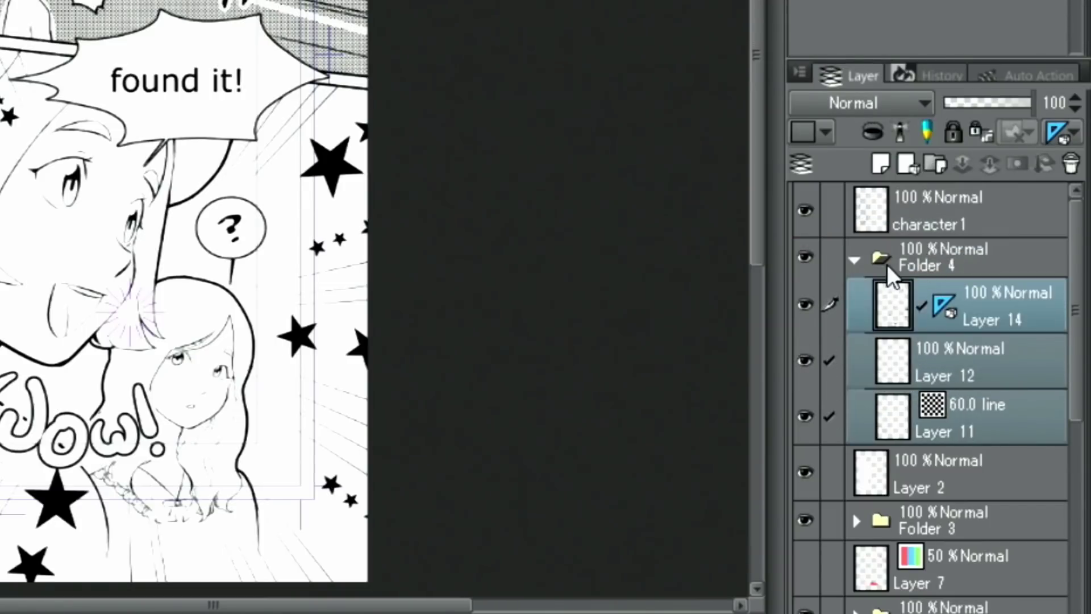
click(856, 260)
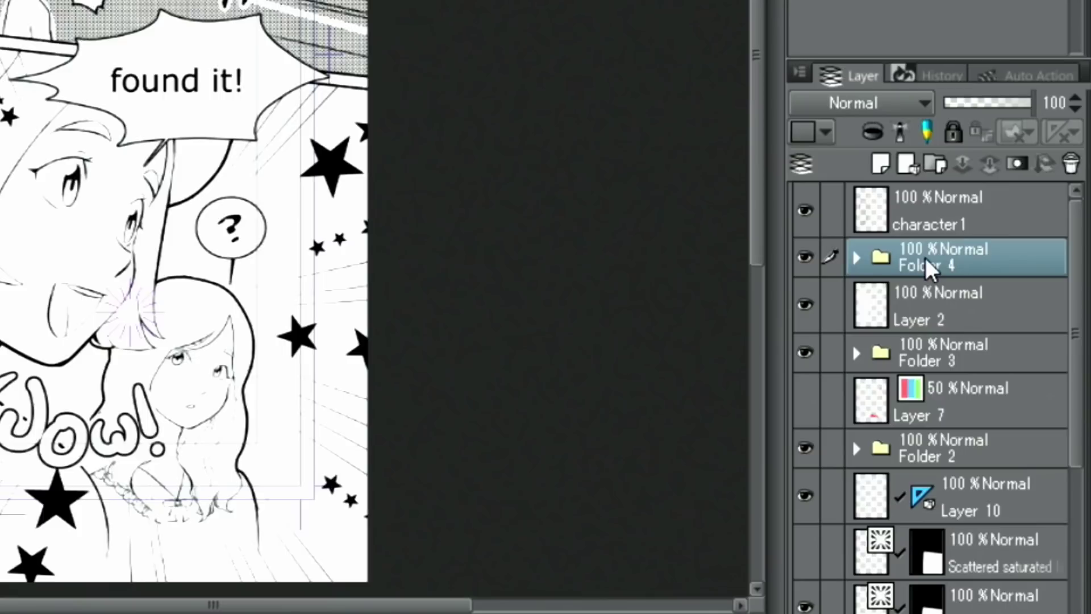
- Add an empty layer above Folder 4 and zoom in on the two girls
click(880, 166)
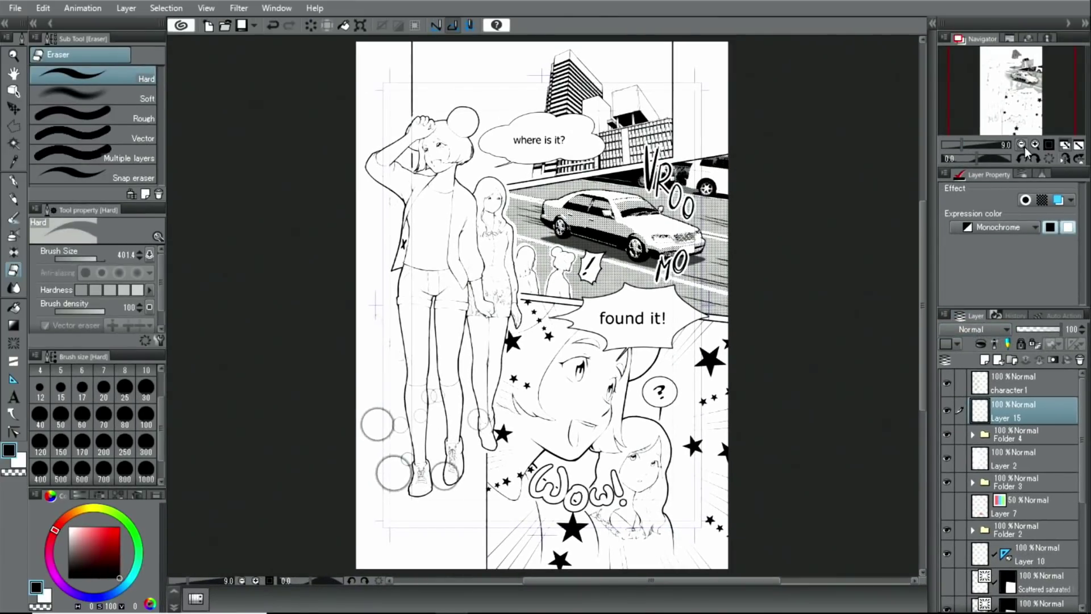
click(1034, 144)
click(1034, 144)
drag(1004, 84, 989, 68)
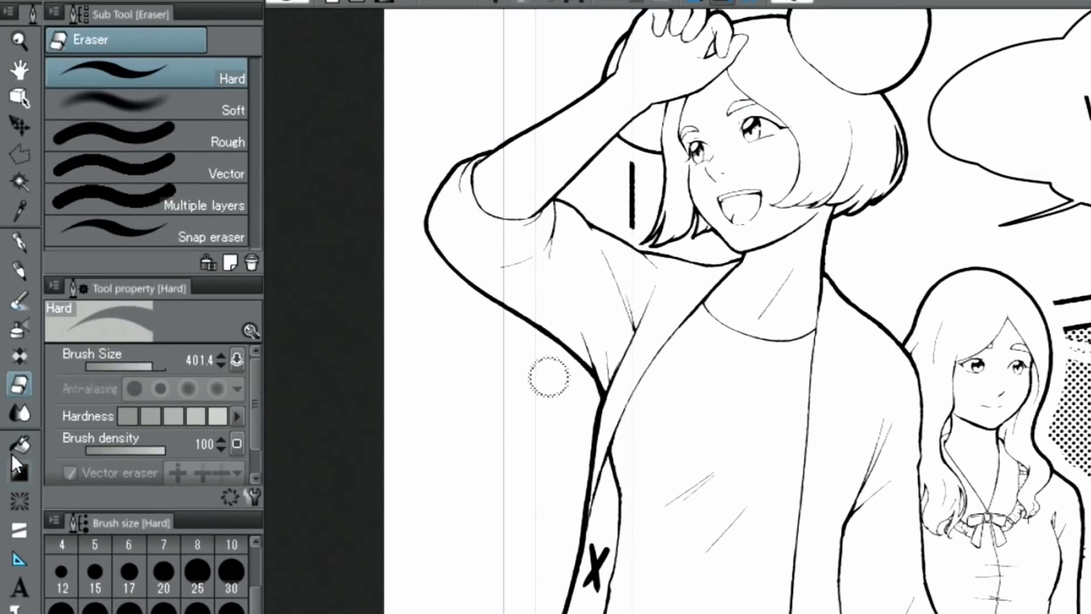
- Set the Fill tool to Refer other layers, then switch to the Mapping pen
click(14, 451)
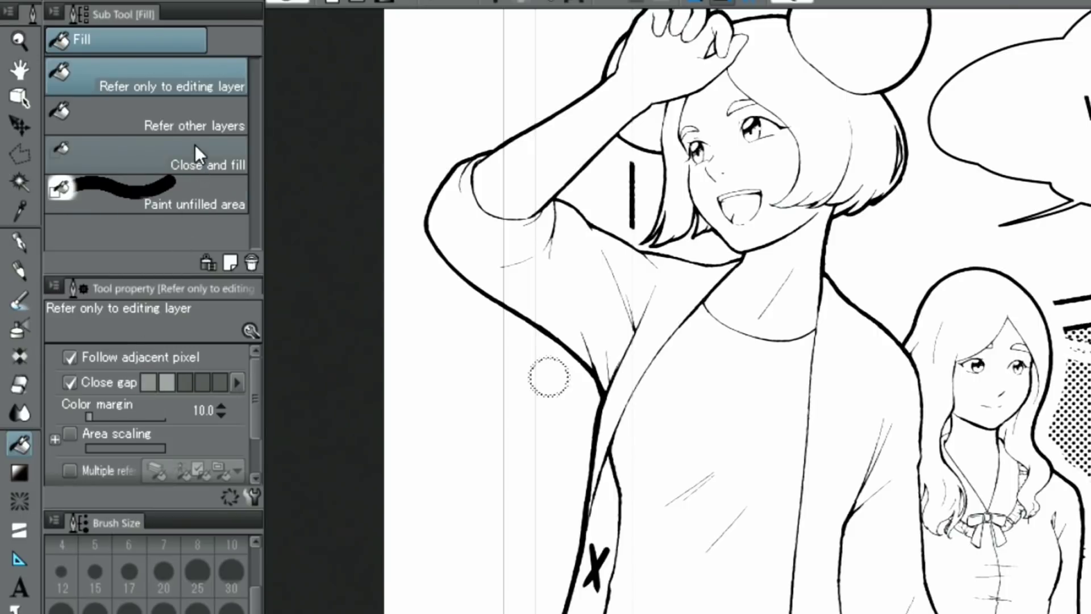
click(196, 124)
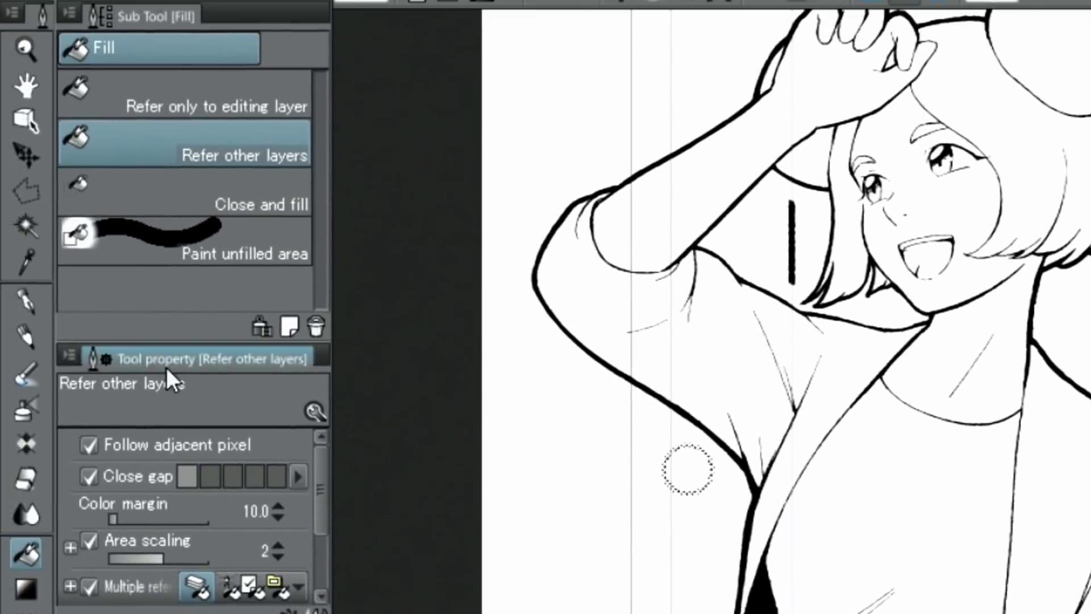
click(24, 296)
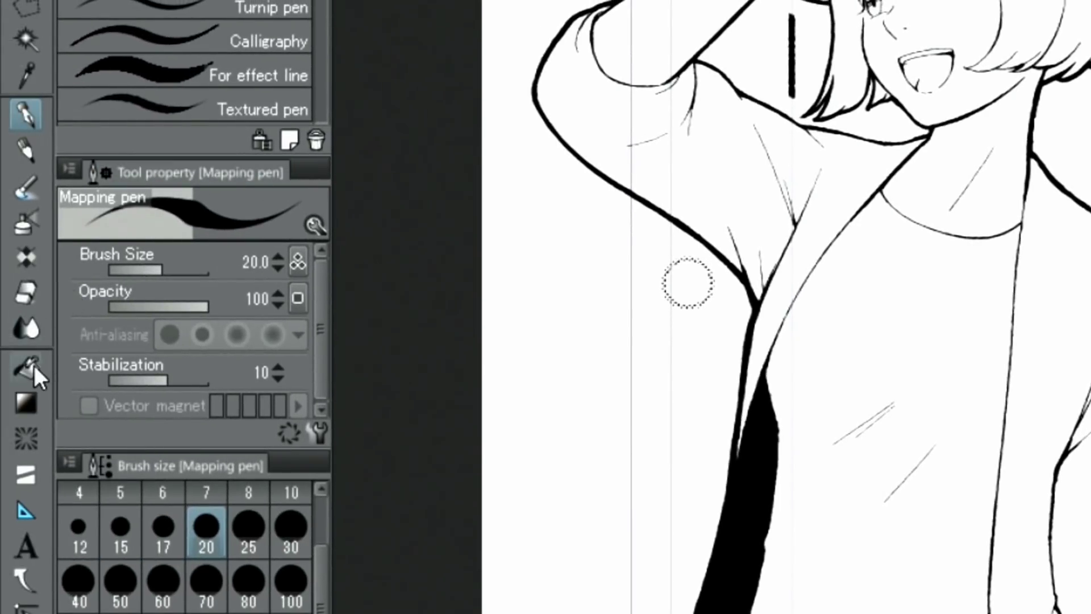
click(29, 369)
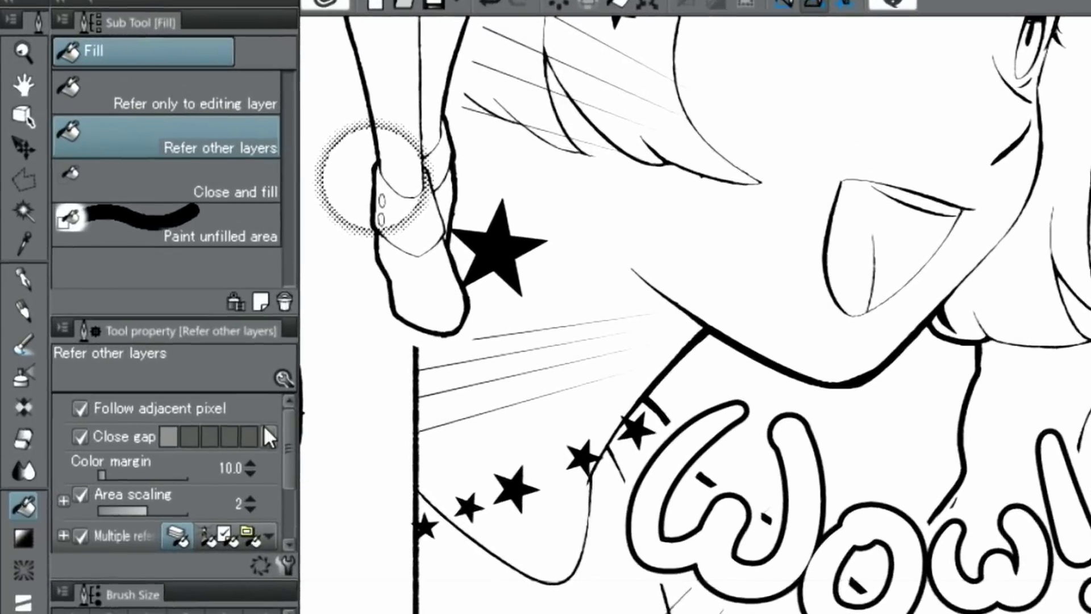
click(14, 182)
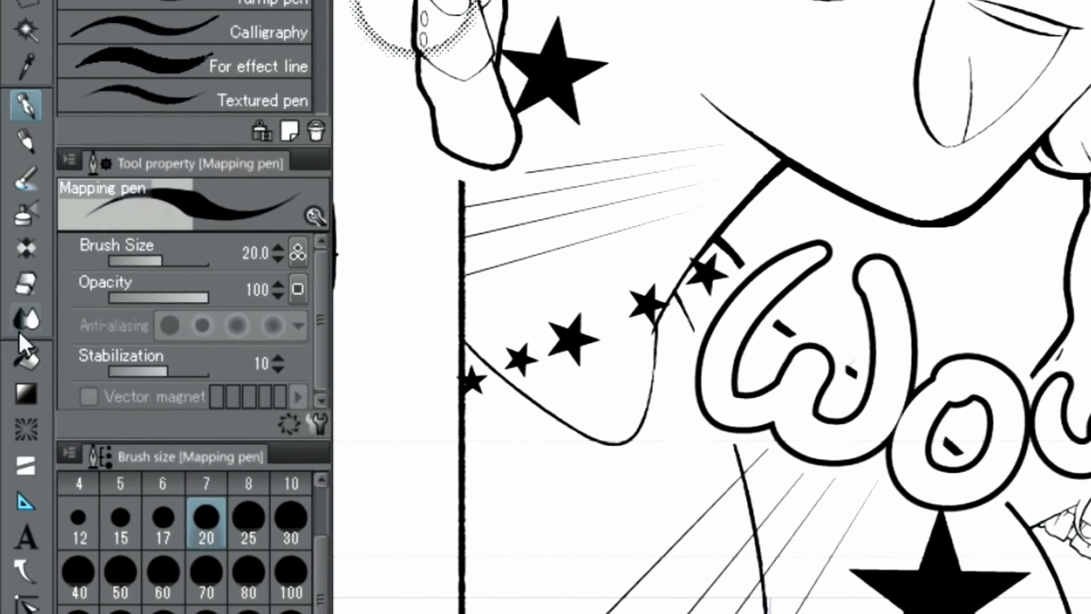
click(25, 358)
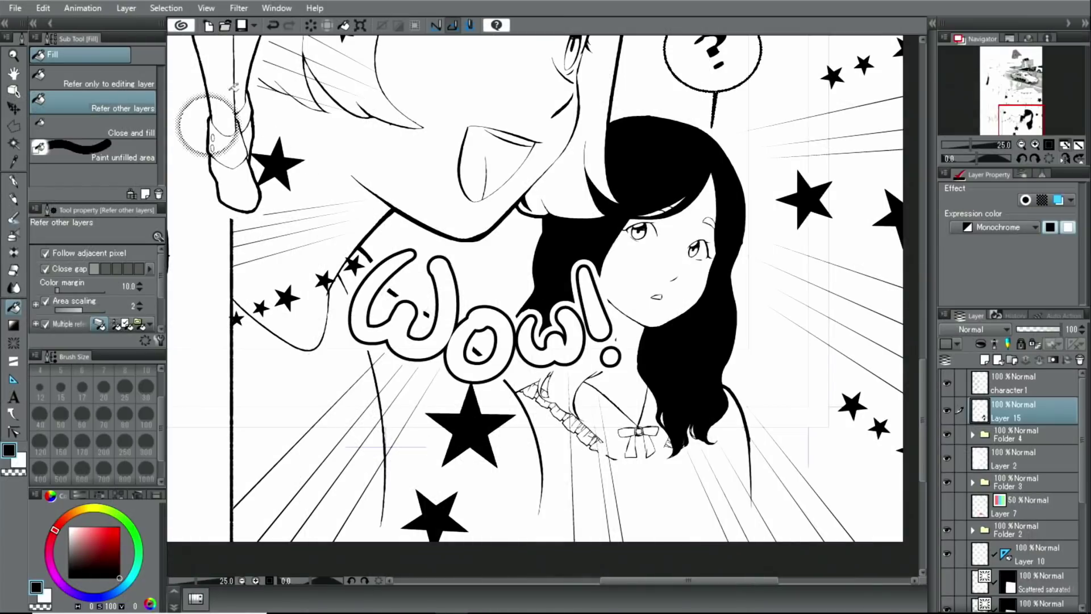
click(272, 26)
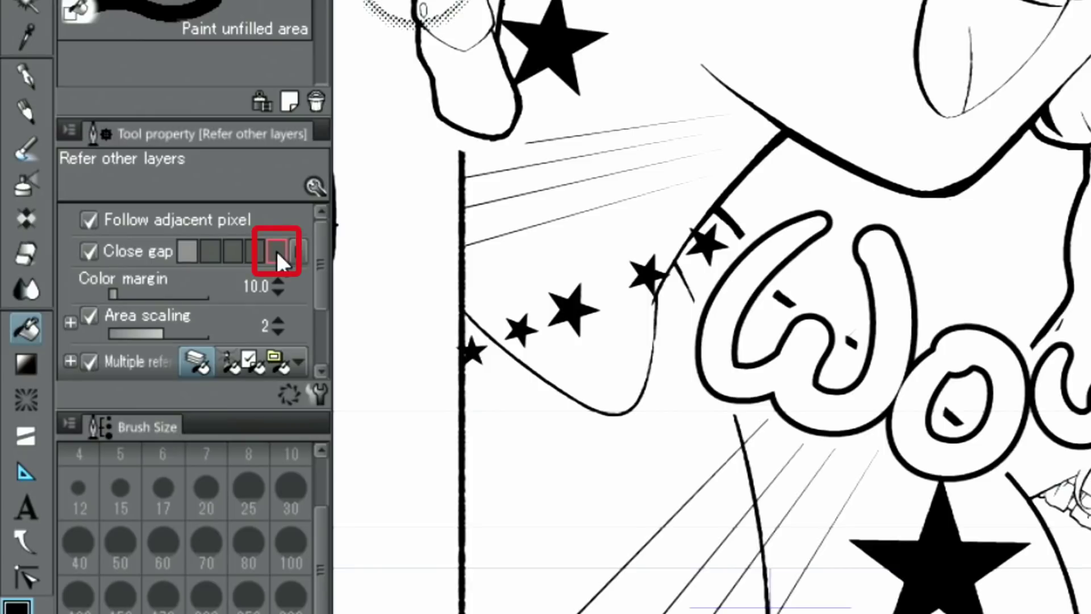
- Raise Close gap to the fifth level, fit the page in view, and hide Folder 4's stars
click(277, 253)
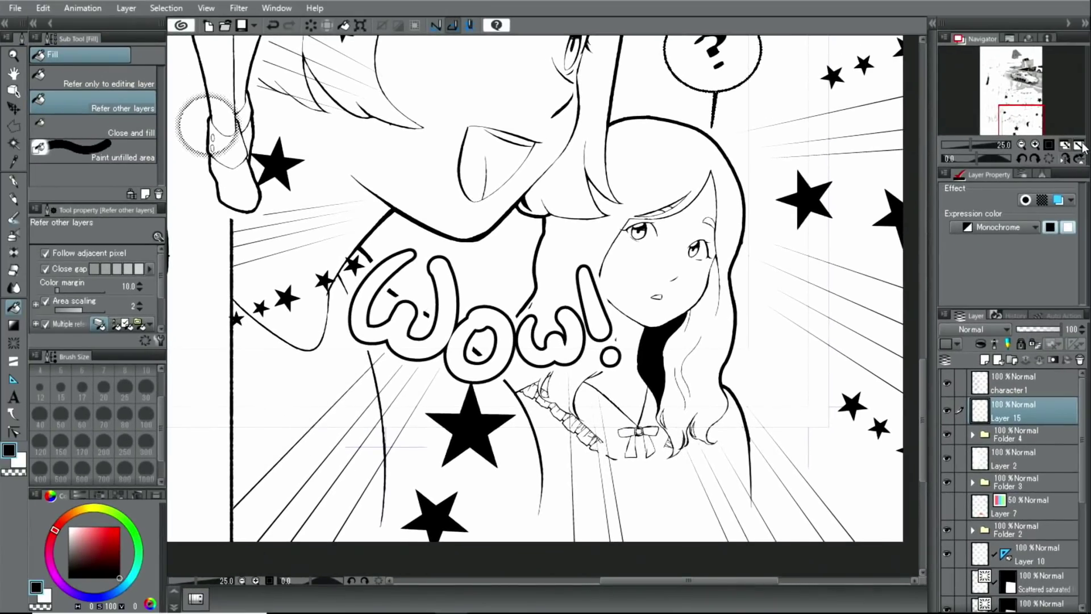
click(1079, 146)
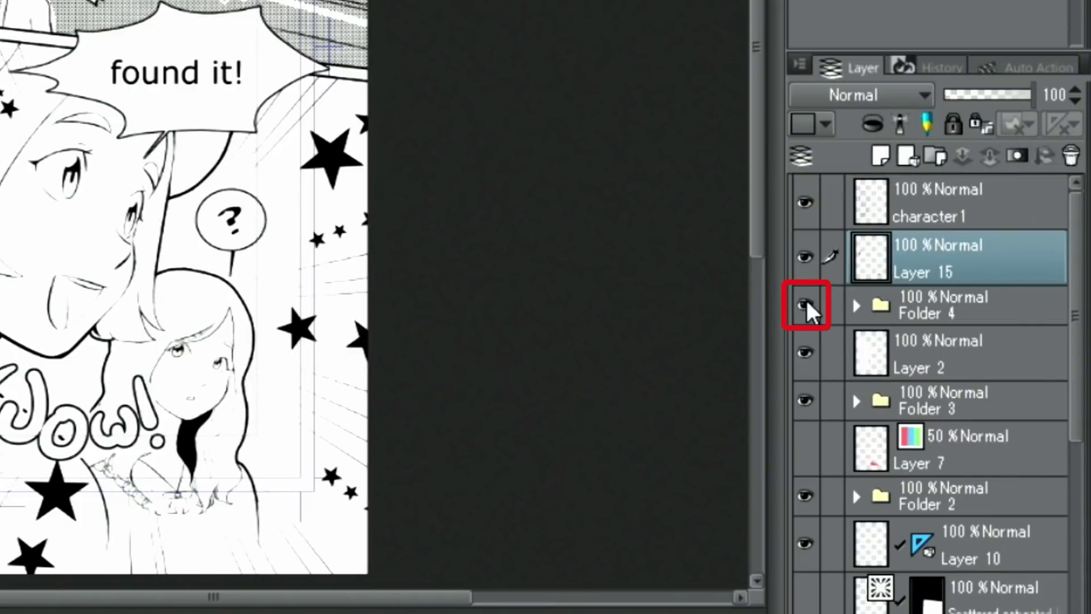
click(805, 306)
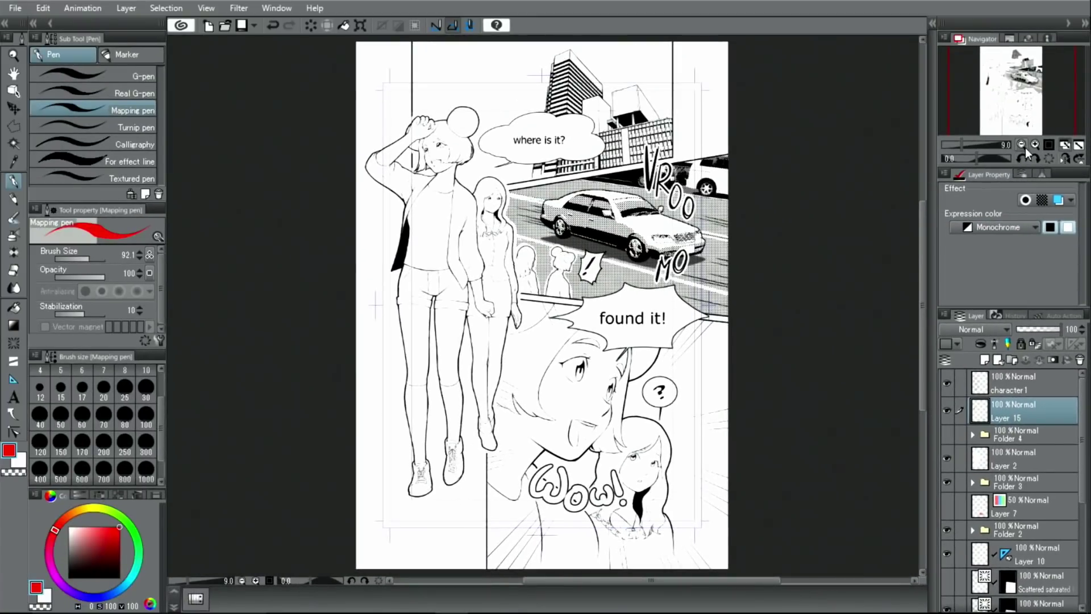
- Zoom in on the top-left panel and choose Auto select's Refer other layers to select
click(1034, 144)
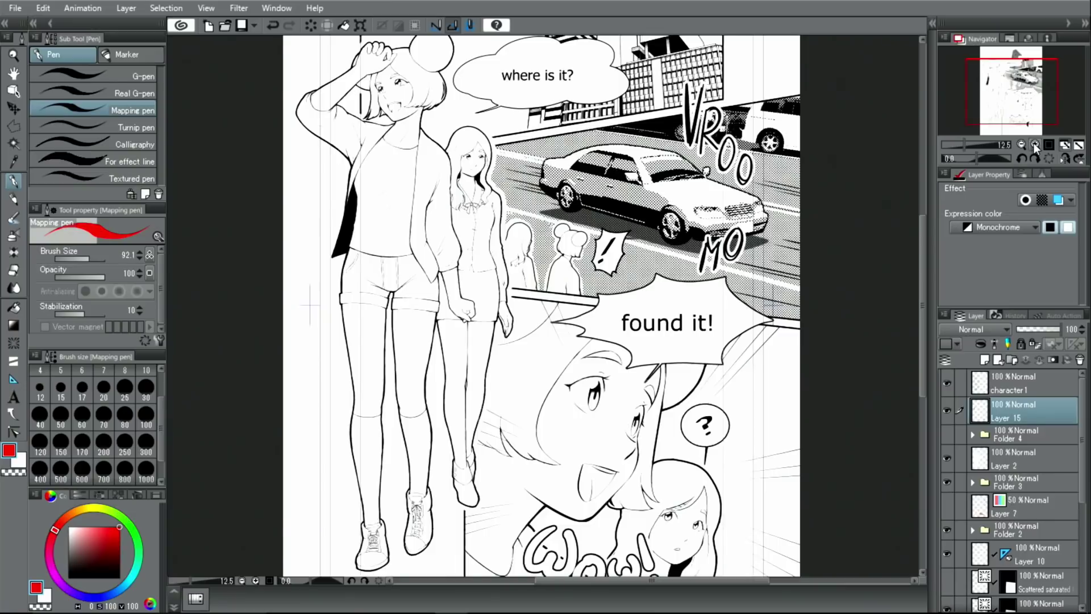
click(1034, 144)
drag(1013, 92, 993, 76)
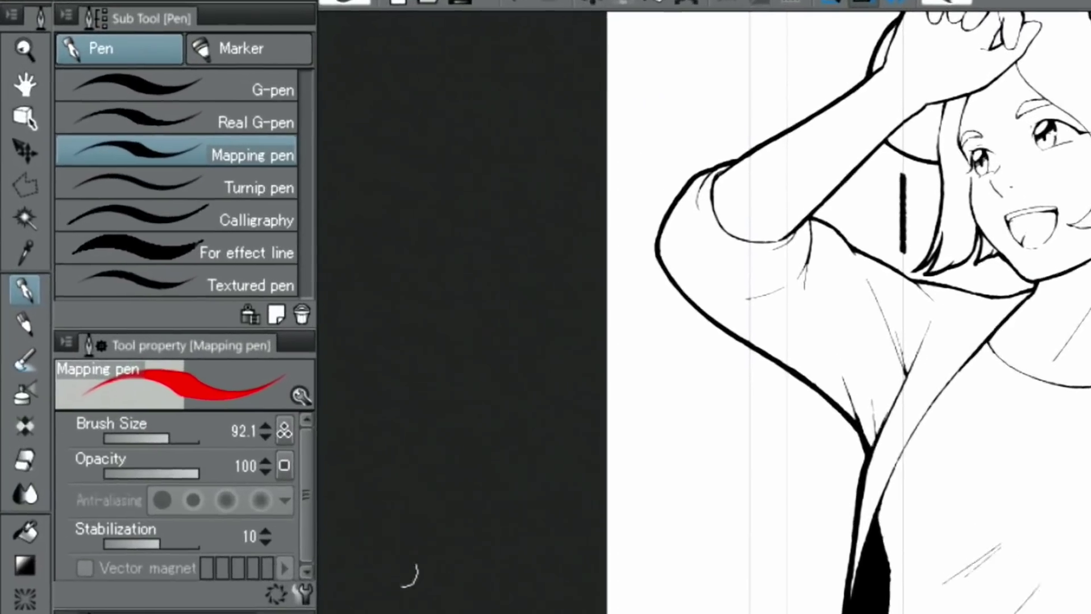
click(23, 215)
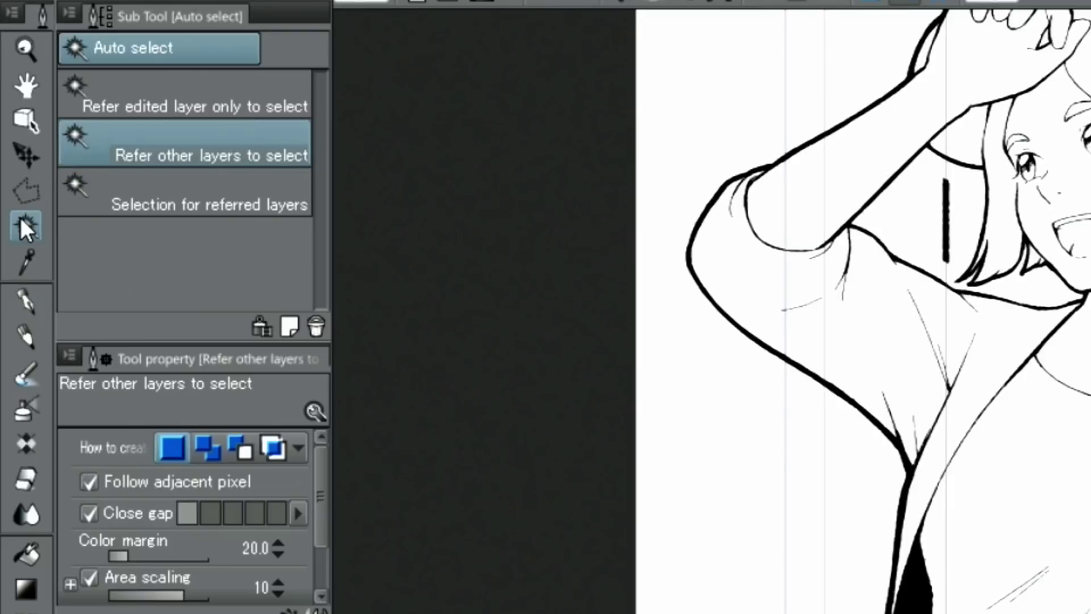
- Select the left leg and right cuff of the shorts using Add to selection
click(204, 444)
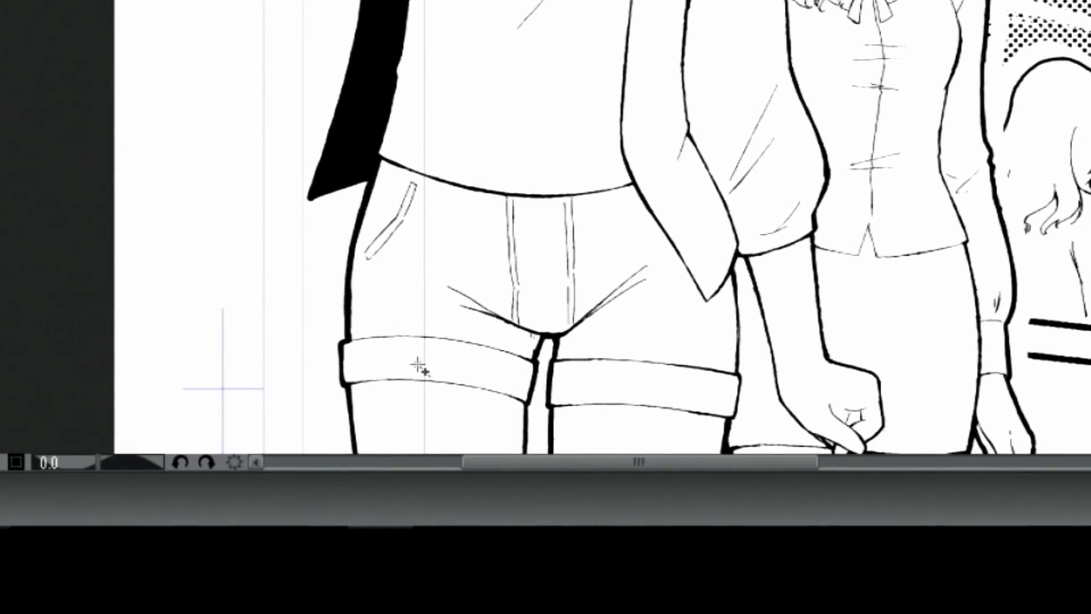
click(419, 364)
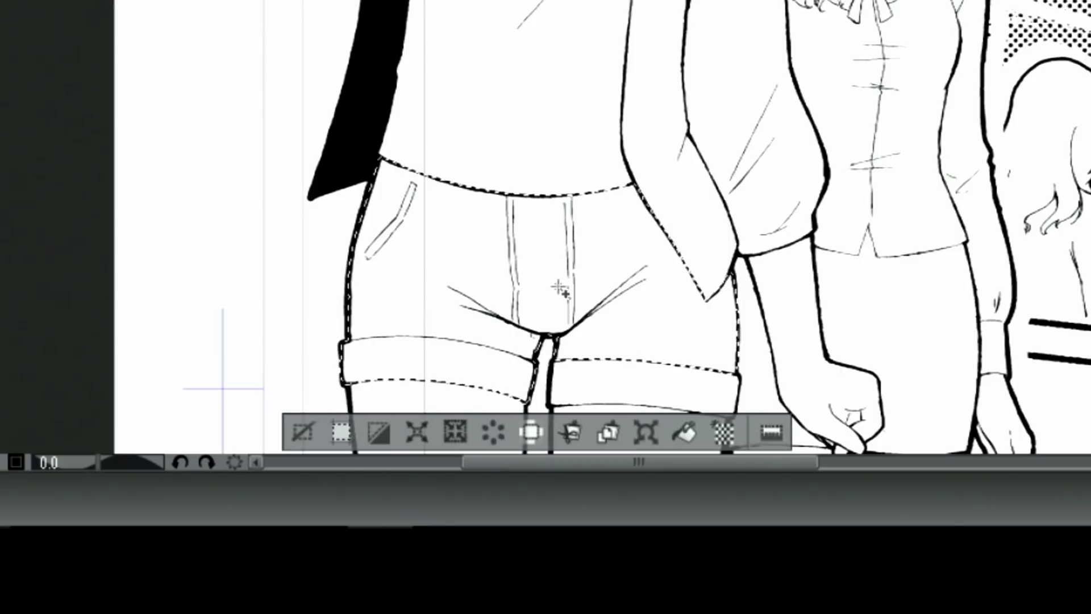
click(585, 378)
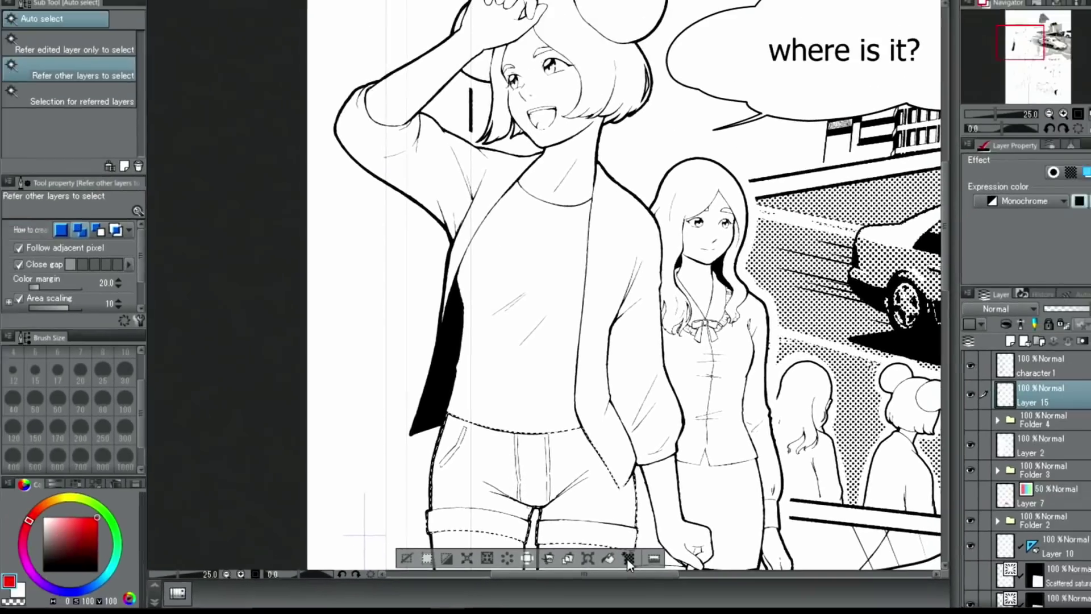
- Apply a new circle dot tone at frequency 30.0 and 40% density to the shorts
click(721, 437)
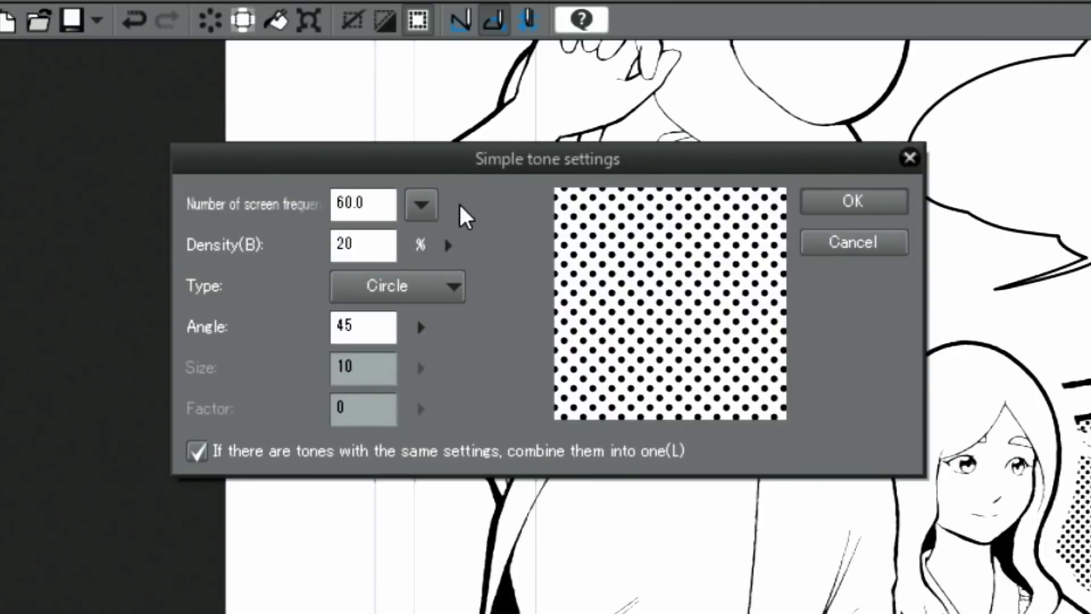
click(420, 204)
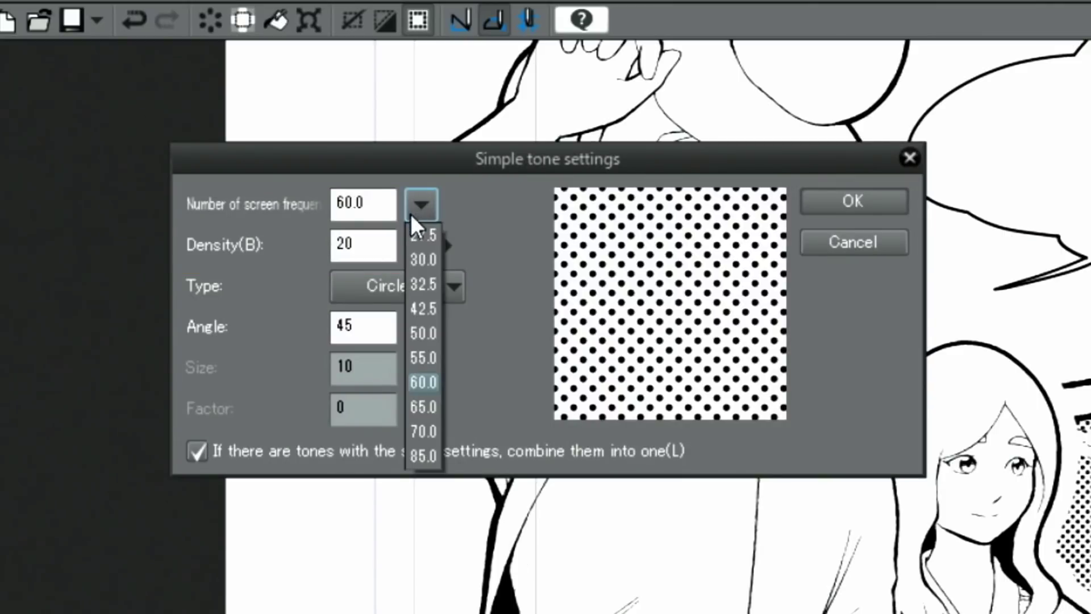
click(423, 260)
click(448, 246)
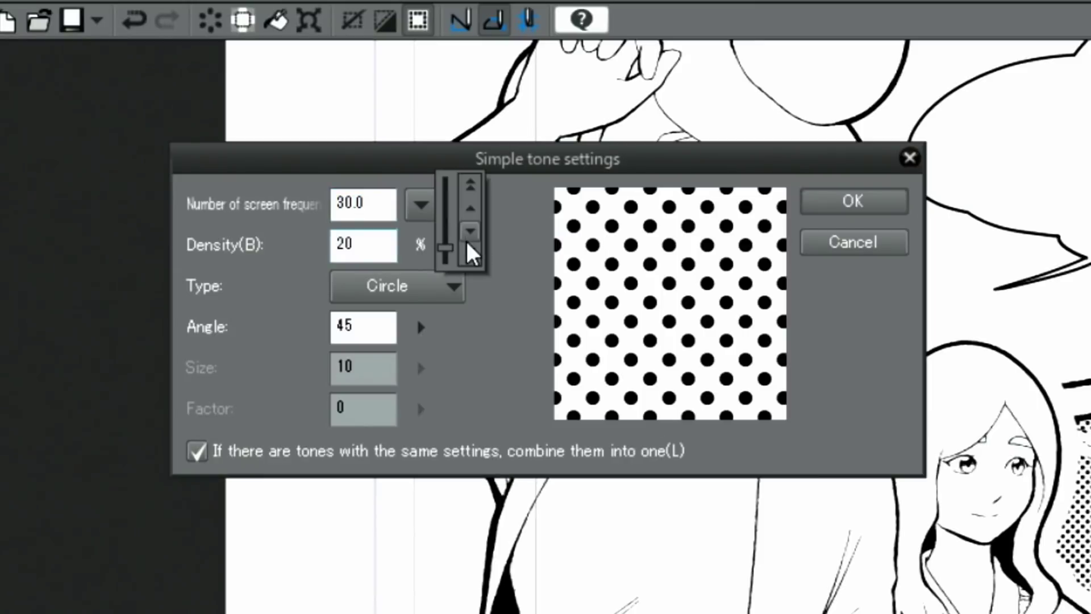
click(469, 185)
click(469, 186)
click(469, 185)
click(470, 185)
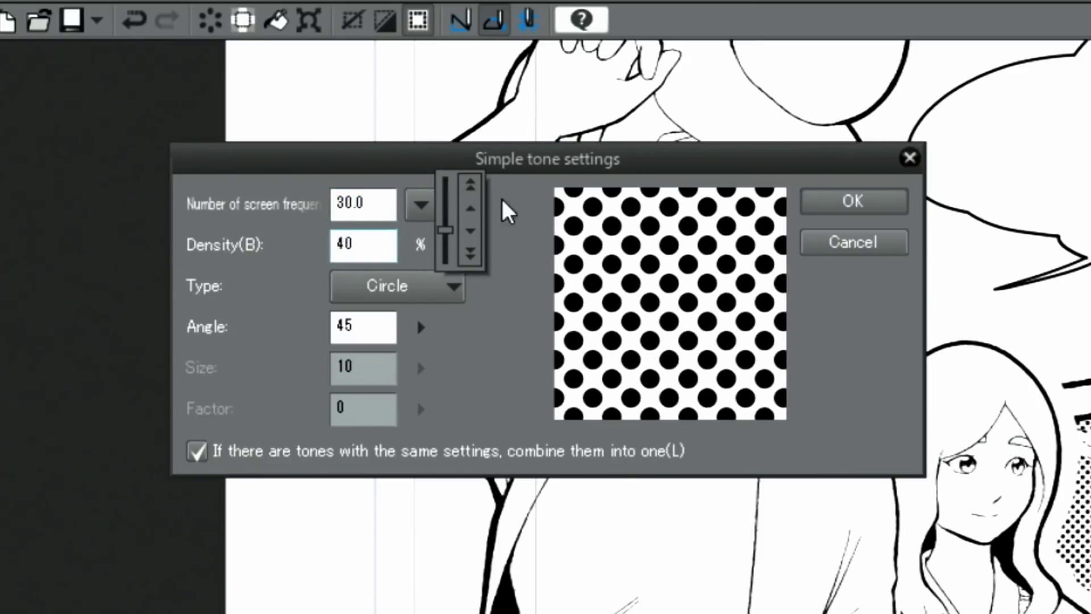
click(818, 210)
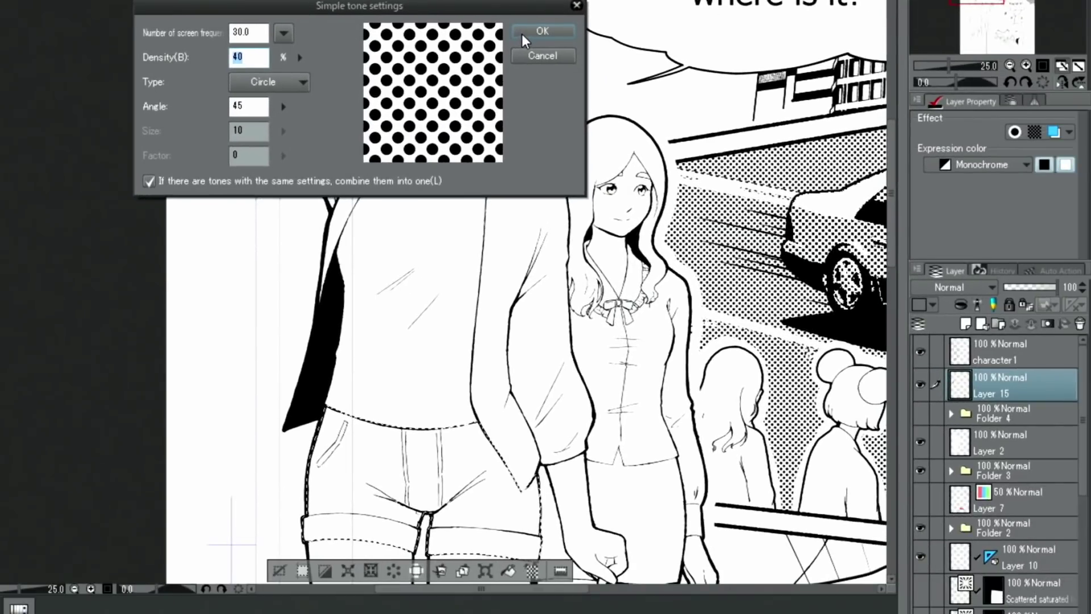
click(522, 33)
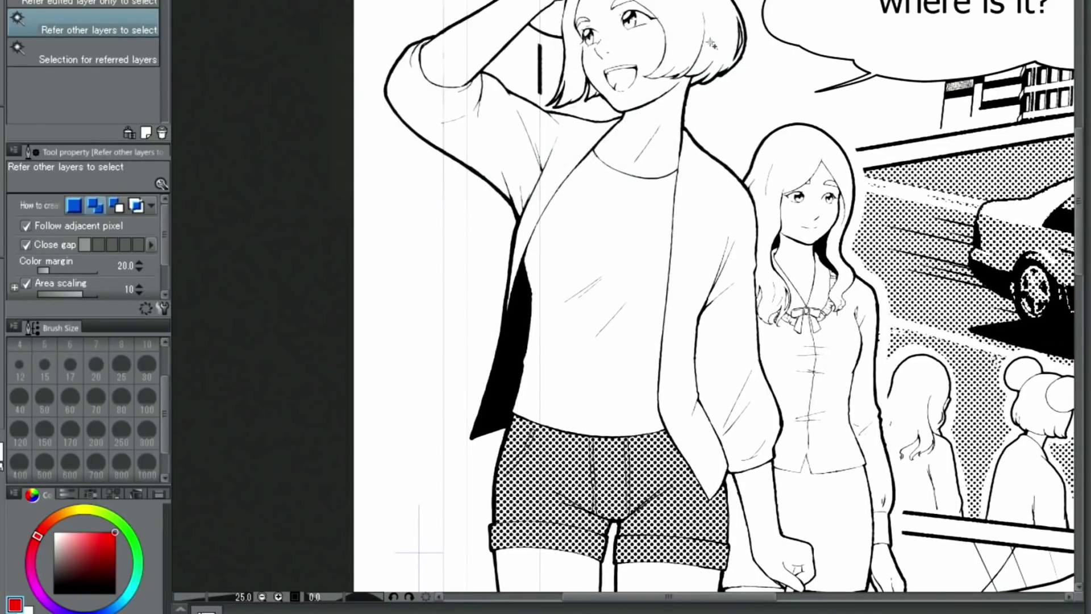
- Select the jacket and give it a 30.0-line, 20% density circle dot tone
click(683, 209)
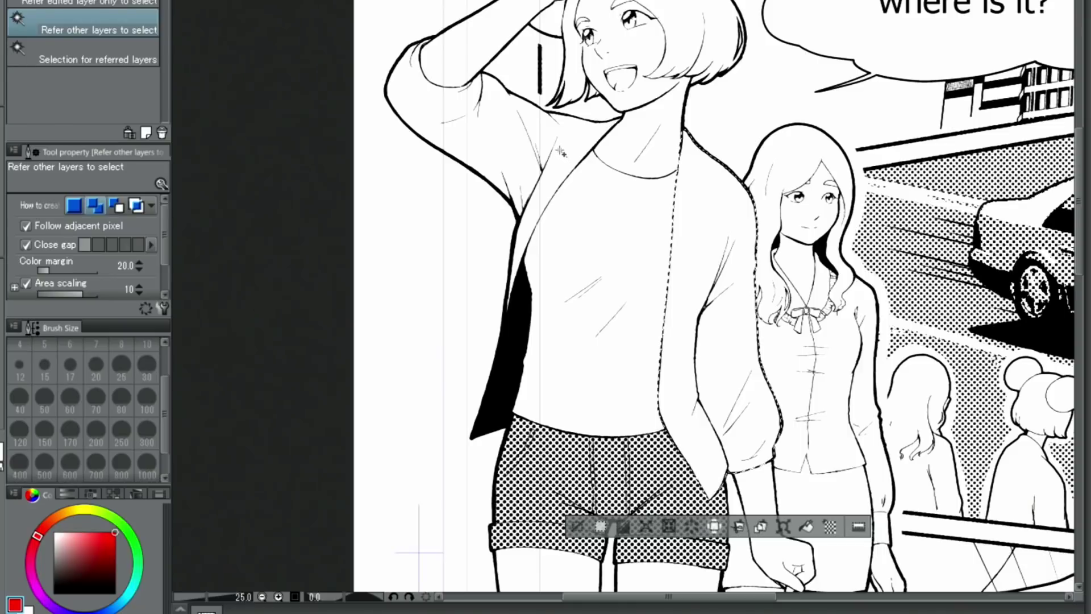
click(562, 152)
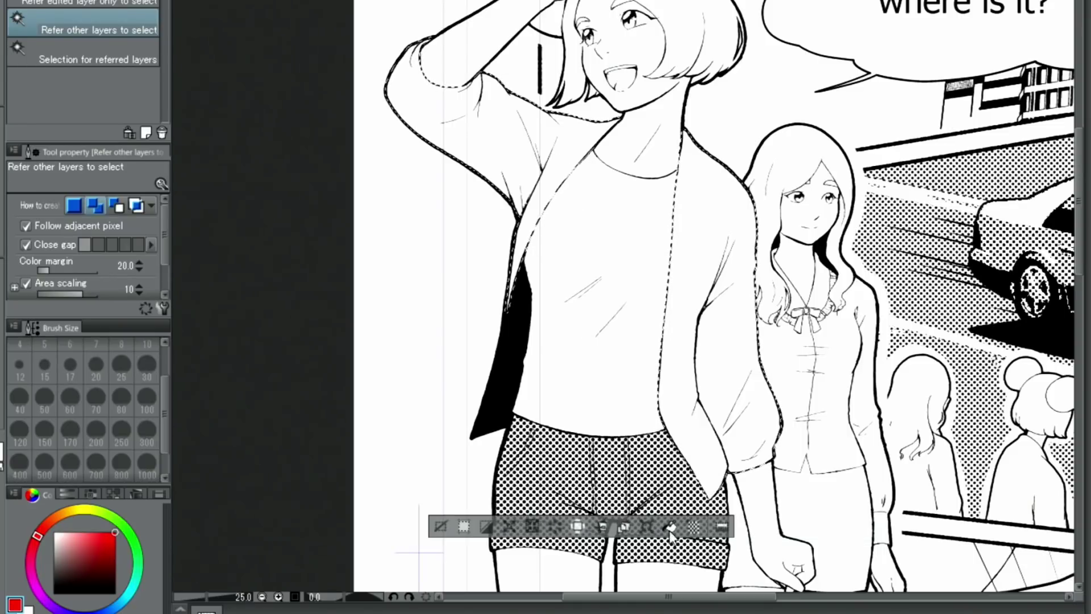
click(694, 527)
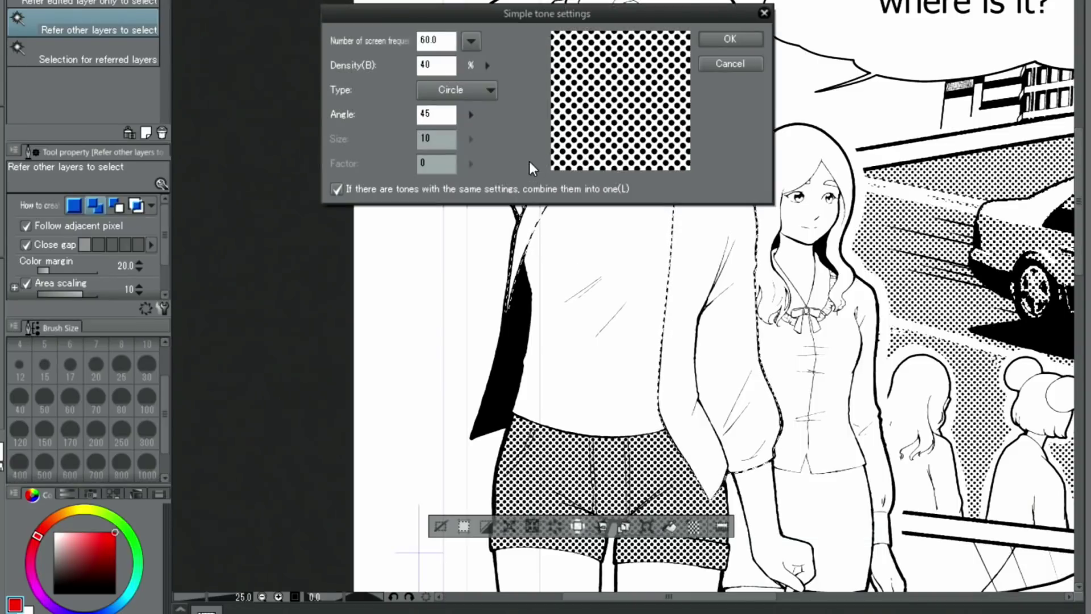
click(469, 45)
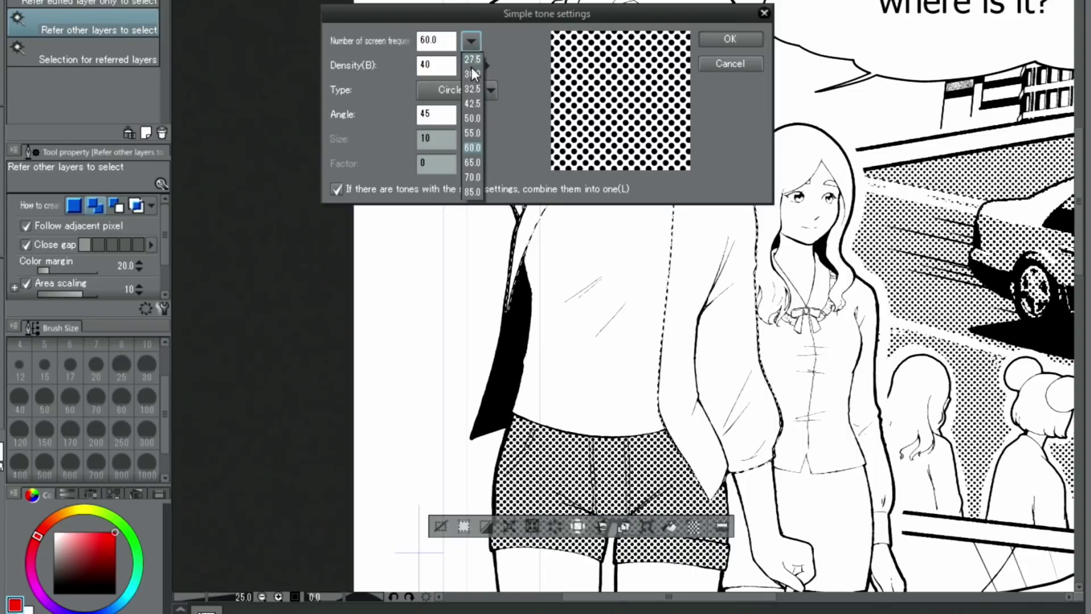
click(473, 68)
click(487, 64)
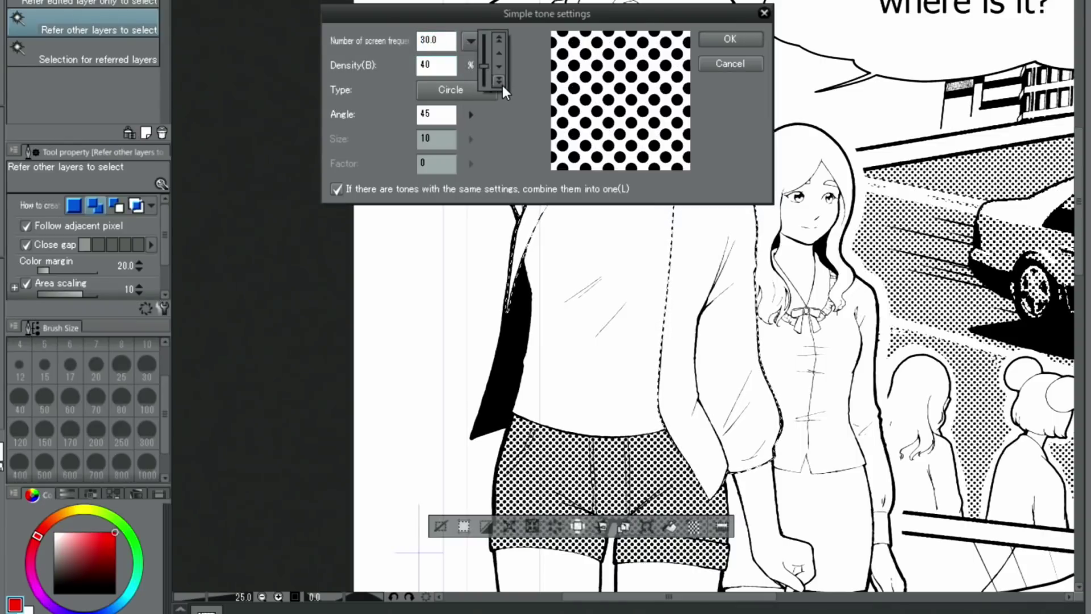
click(500, 81)
click(500, 81)
click(499, 80)
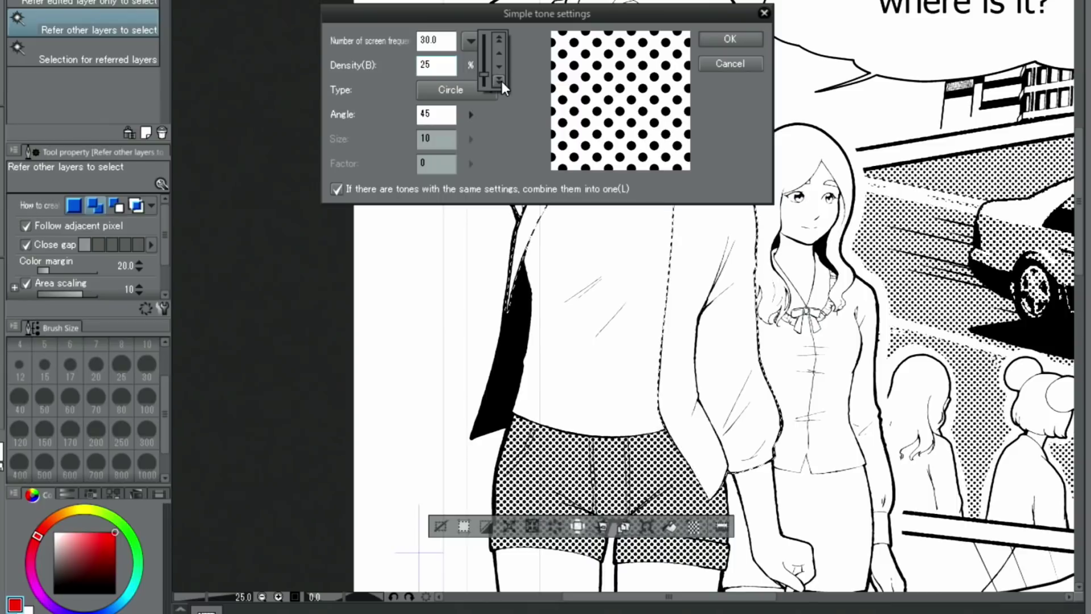
click(499, 81)
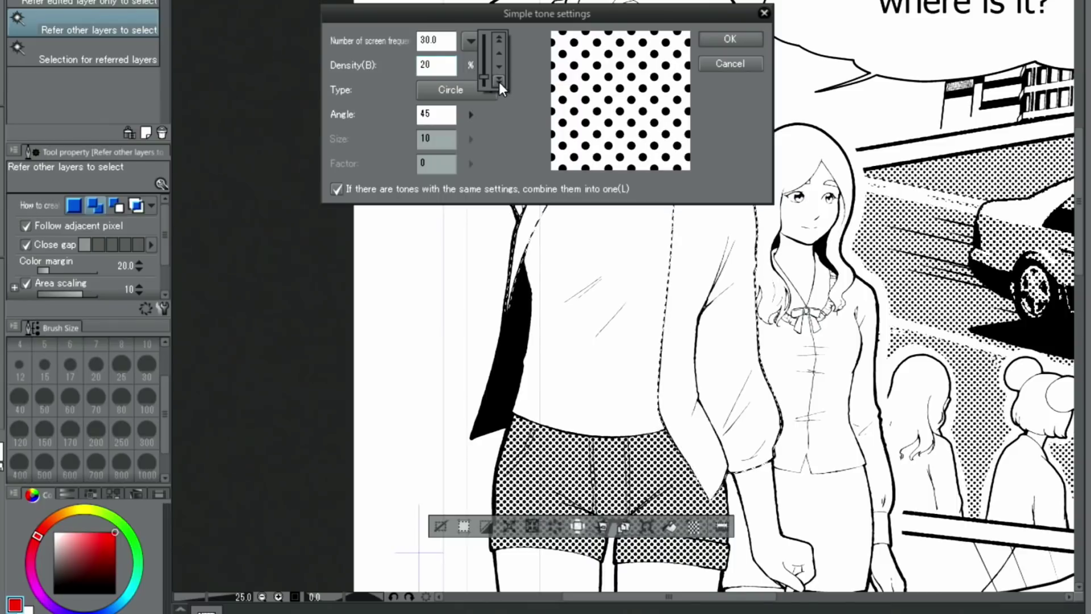
click(729, 40)
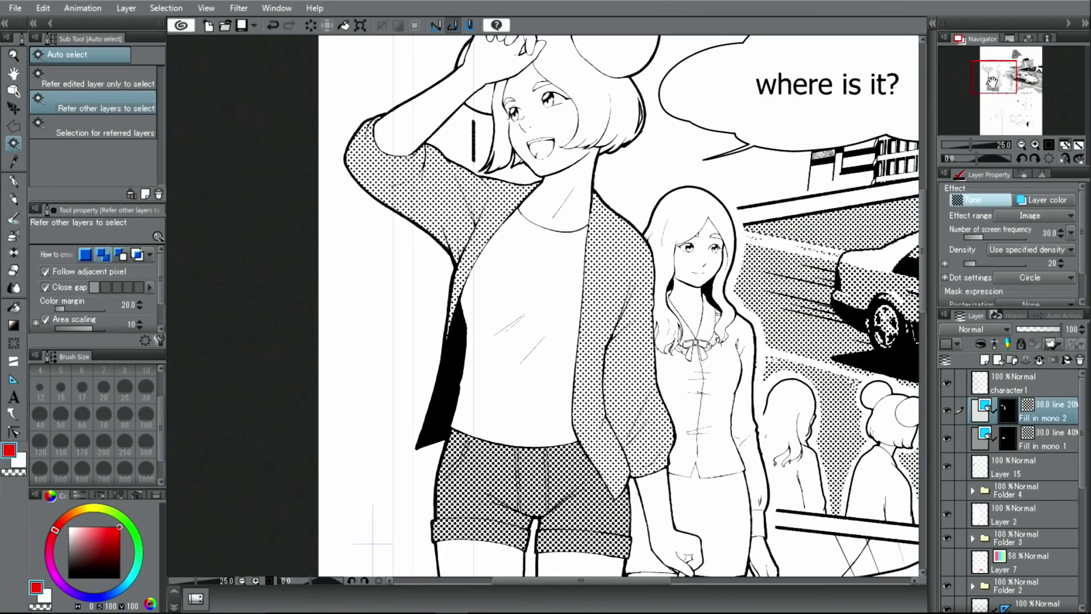
drag(991, 82, 996, 116)
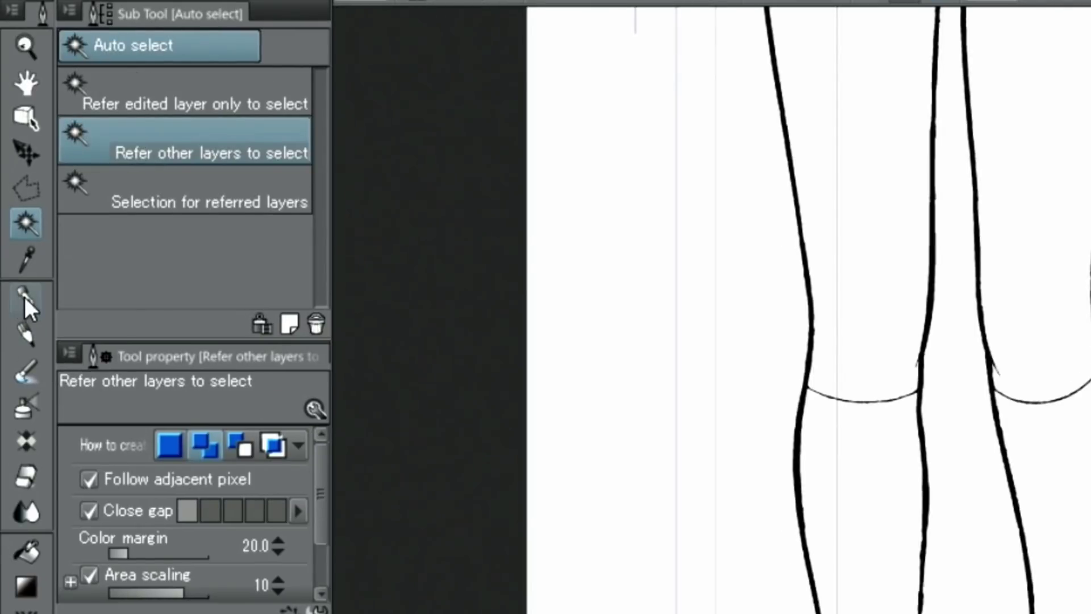
- Paint tone onto the boot's ankle cuff, then set Fill to Refer other layers
click(24, 296)
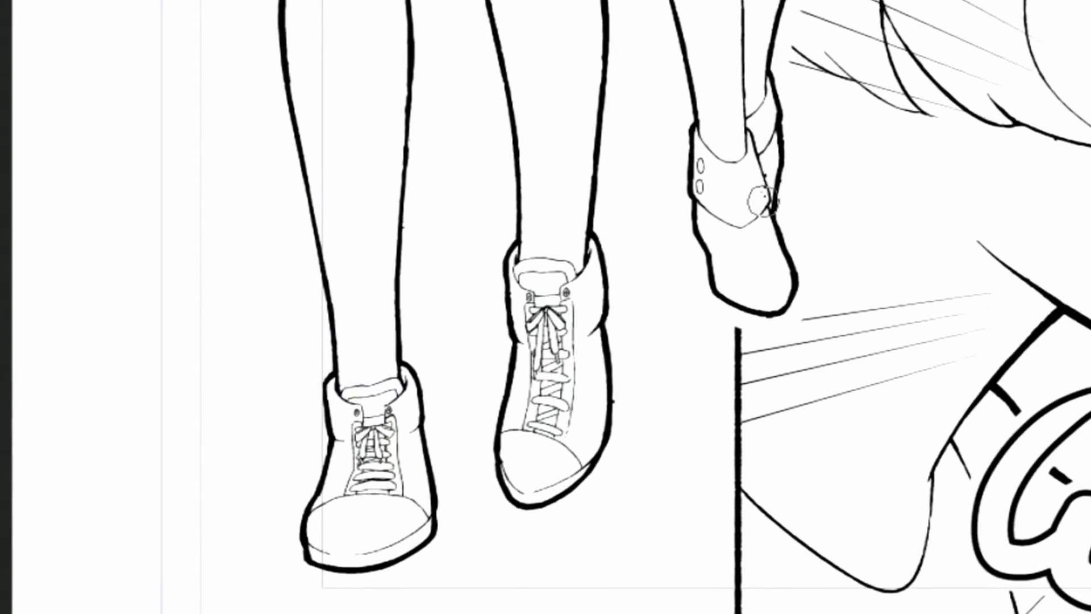
mouse_move(770, 182)
mouse_down()
mouse_move(762, 154)
mouse_move(757, 171)
mouse_move(769, 78)
mouse_move(751, 127)
mouse_move(768, 98)
mouse_up()
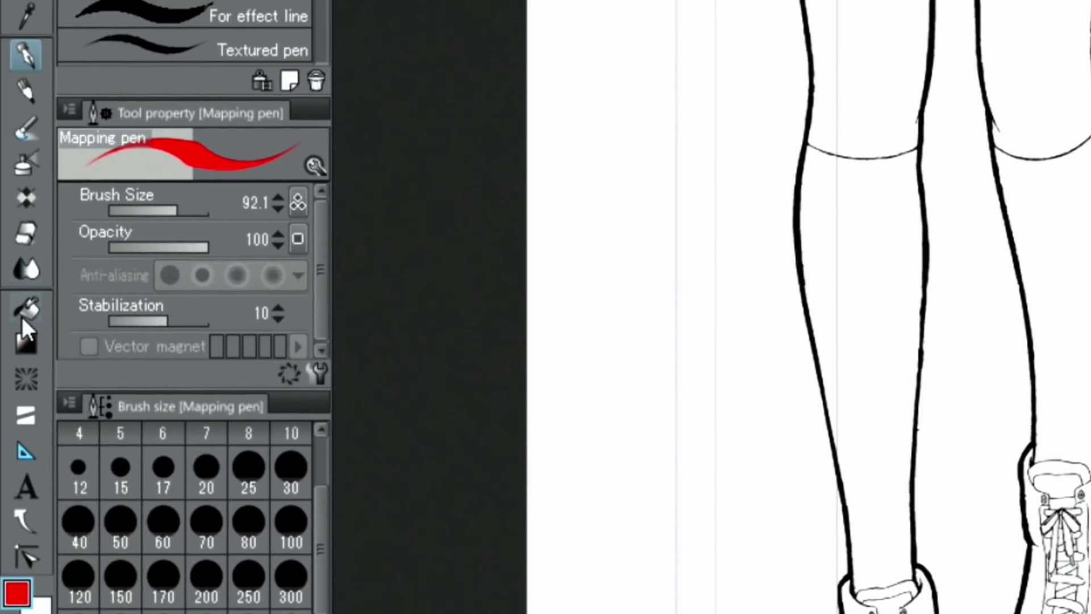
click(26, 310)
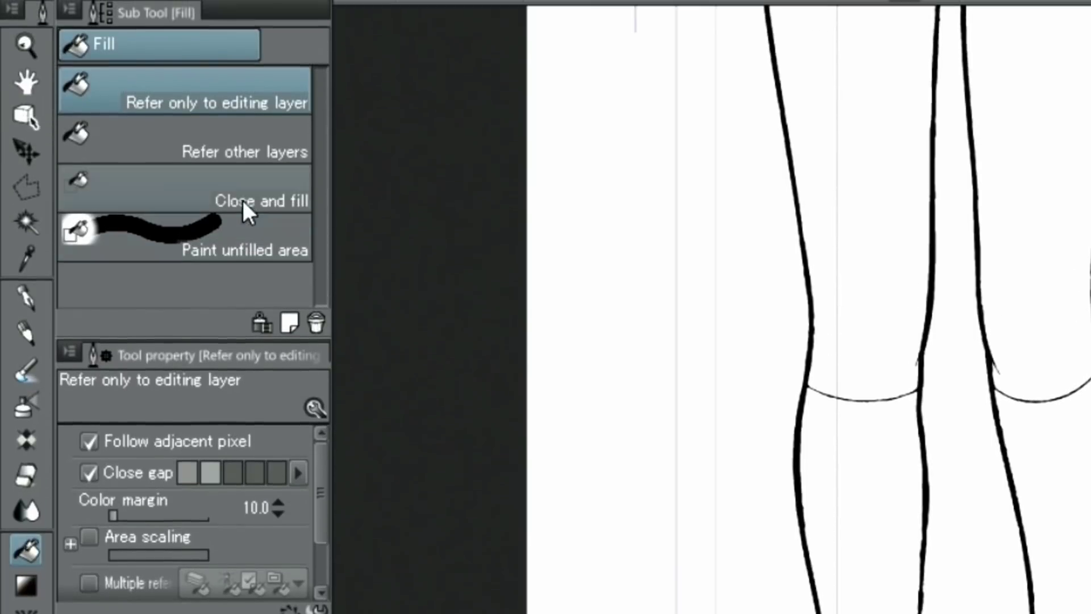
click(241, 153)
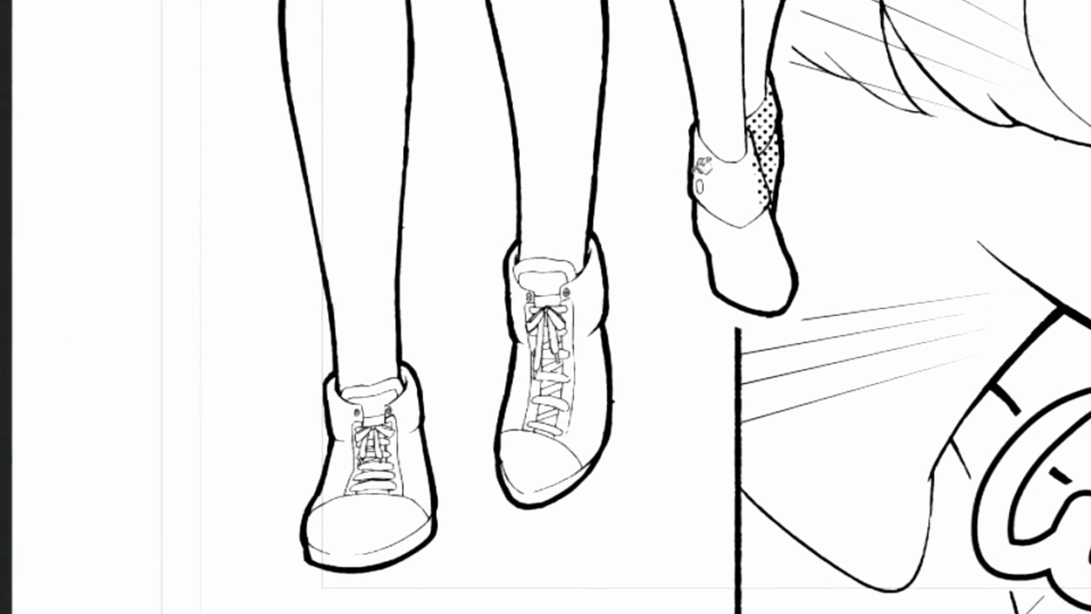
- Fill the boot's ankle band, lower boot and left sneaker with the dot tone
click(1023, 432)
click(751, 250)
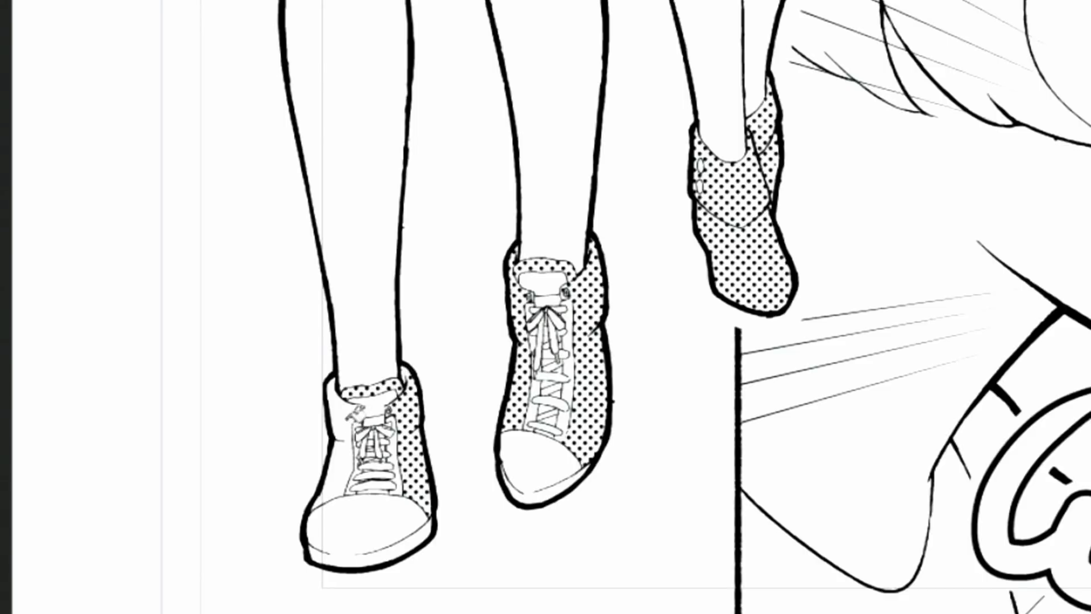
click(338, 418)
click(335, 501)
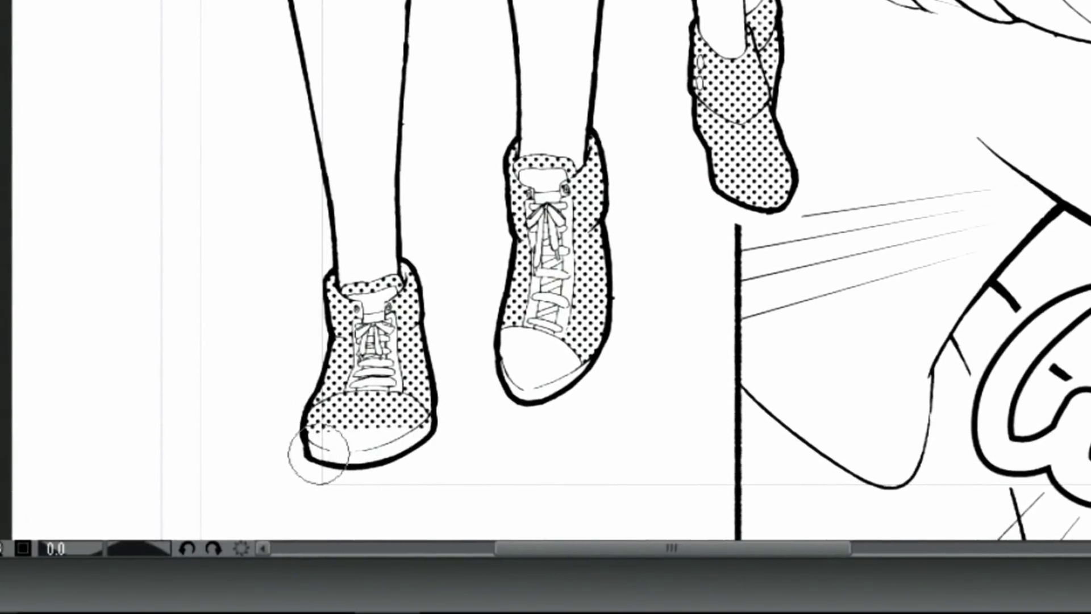
- Erase the dot tone from the left sneaker's toe cap with the Eraser
mouse_move(318, 455)
mouse_down()
mouse_move(403, 412)
mouse_move(307, 426)
mouse_move(395, 408)
mouse_move(337, 411)
mouse_move(359, 400)
mouse_move(385, 417)
mouse_up()
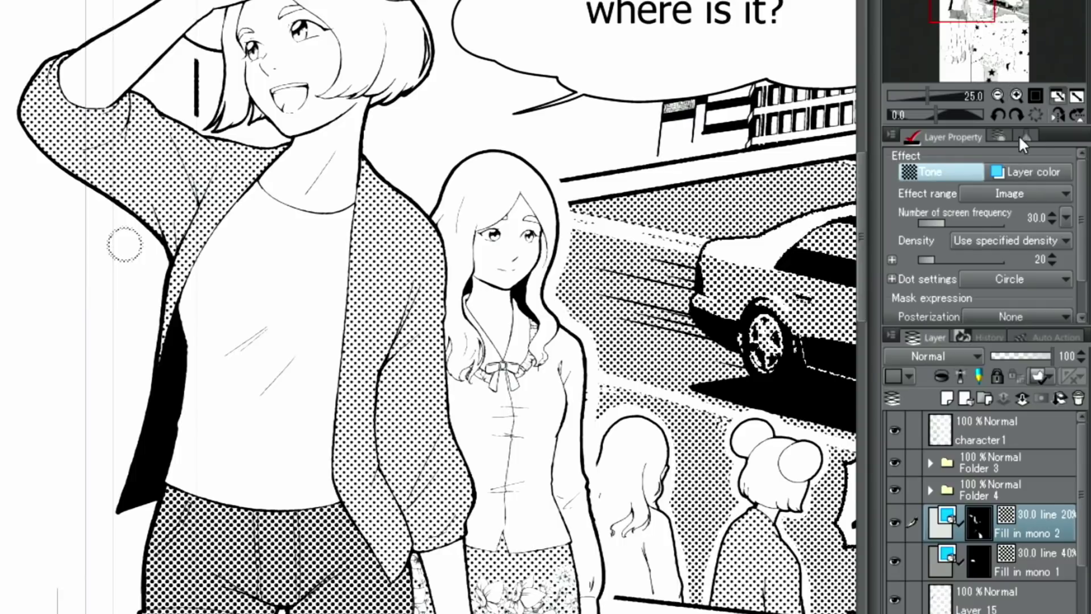
mouse_move(940, 219)
mouse_down()
mouse_move(974, 223)
mouse_move(930, 214)
mouse_up()
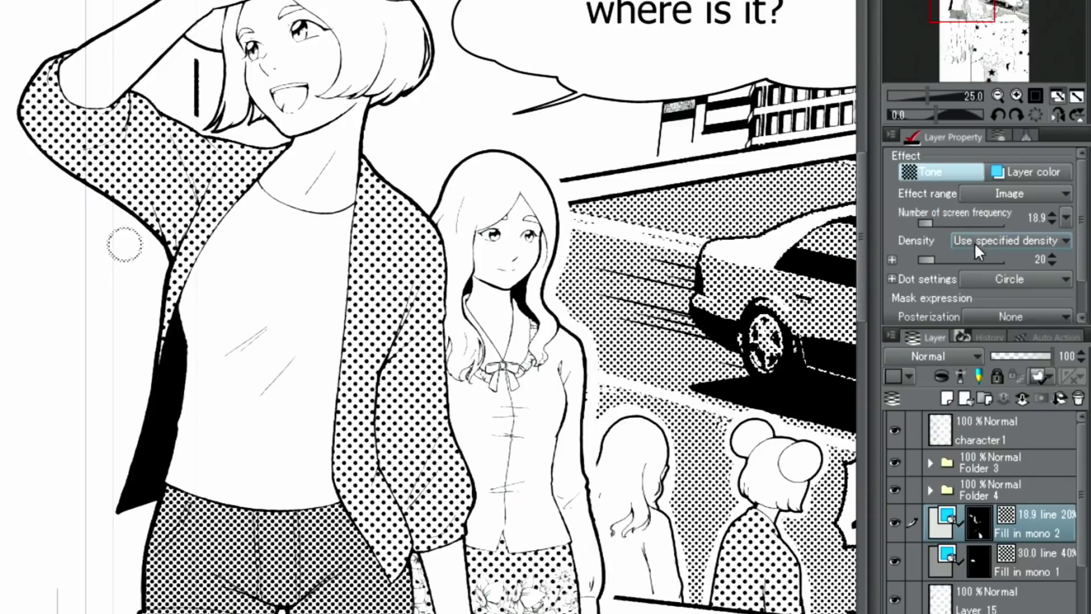
mouse_move(947, 258)
mouse_down()
mouse_move(979, 257)
mouse_move(933, 259)
mouse_up()
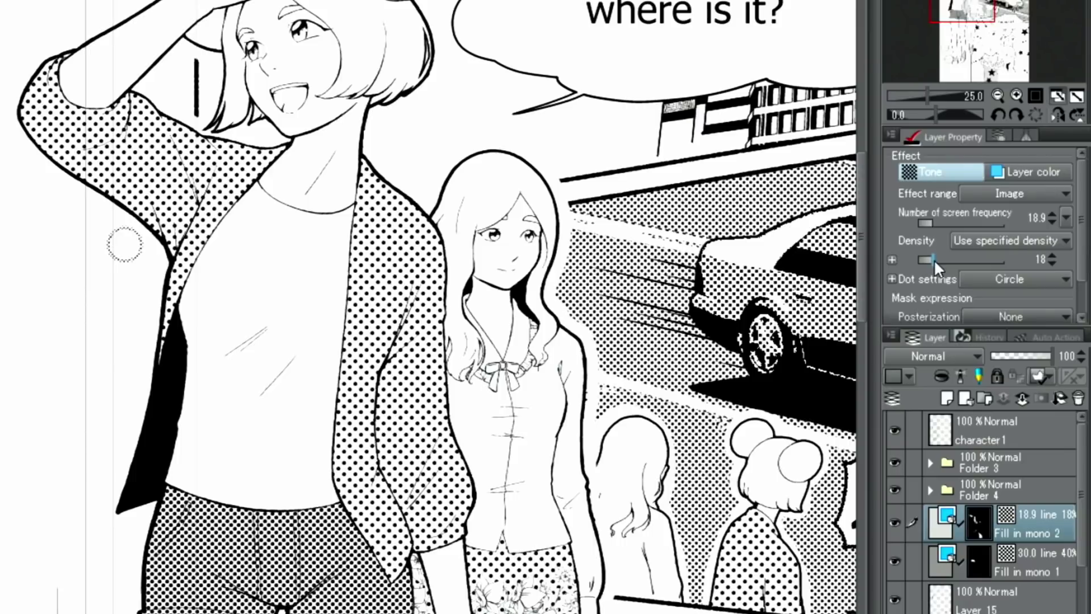
click(986, 278)
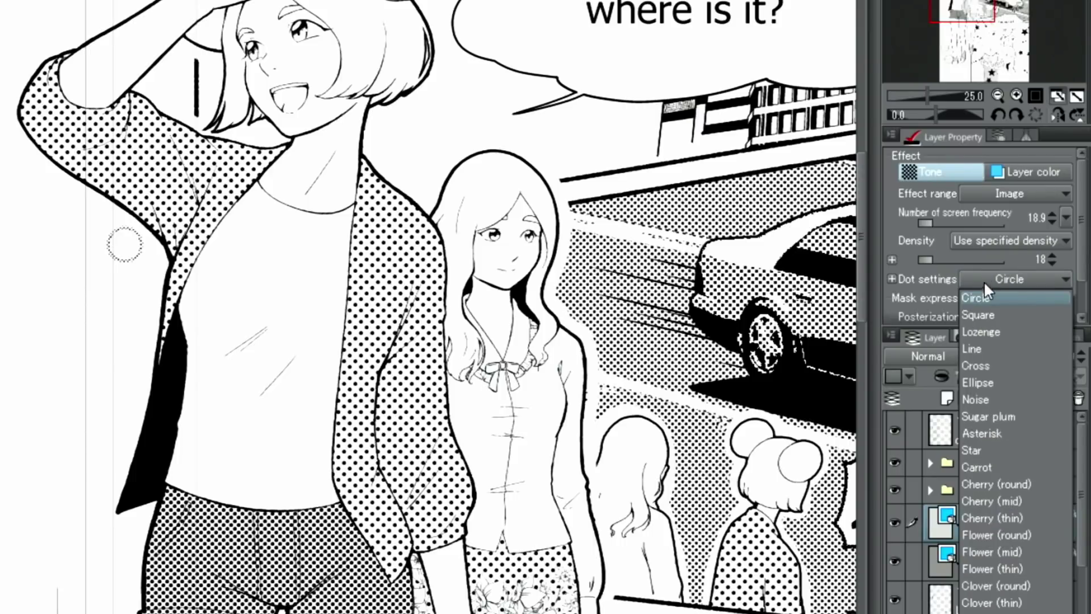
click(967, 346)
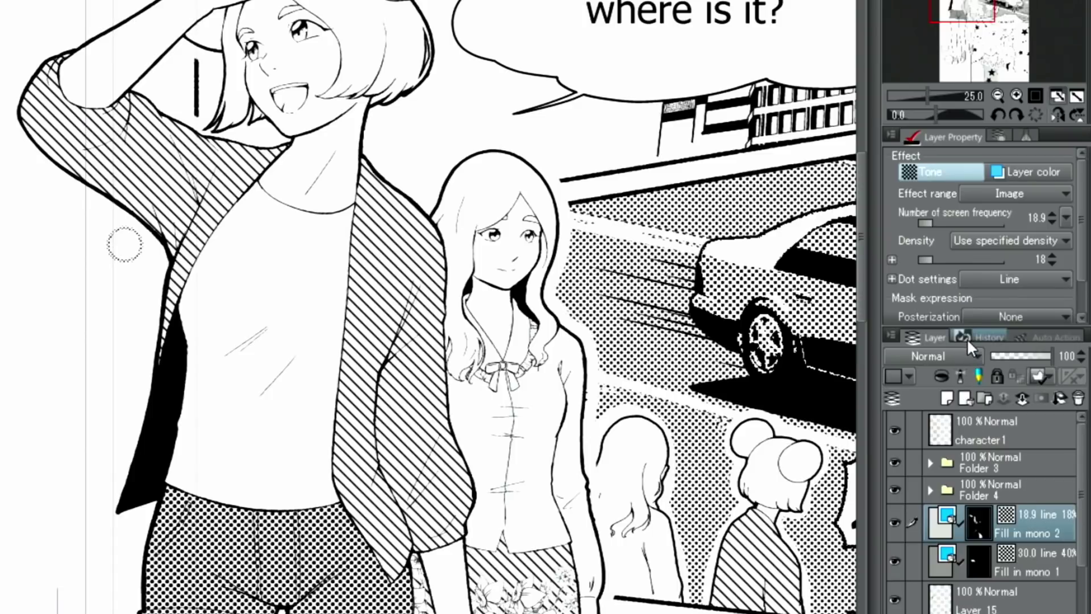
click(974, 282)
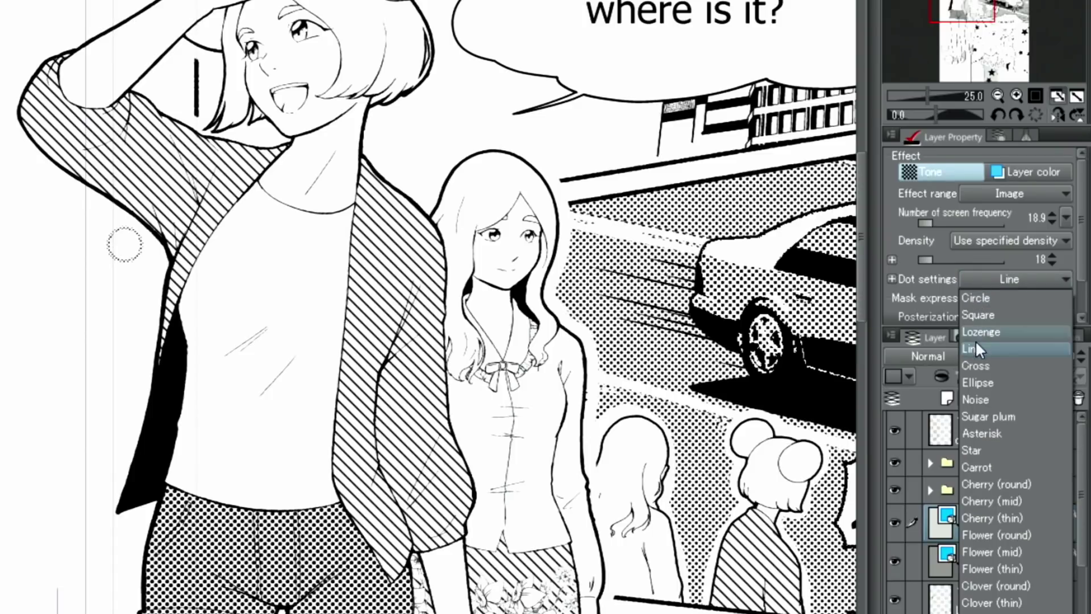
click(973, 365)
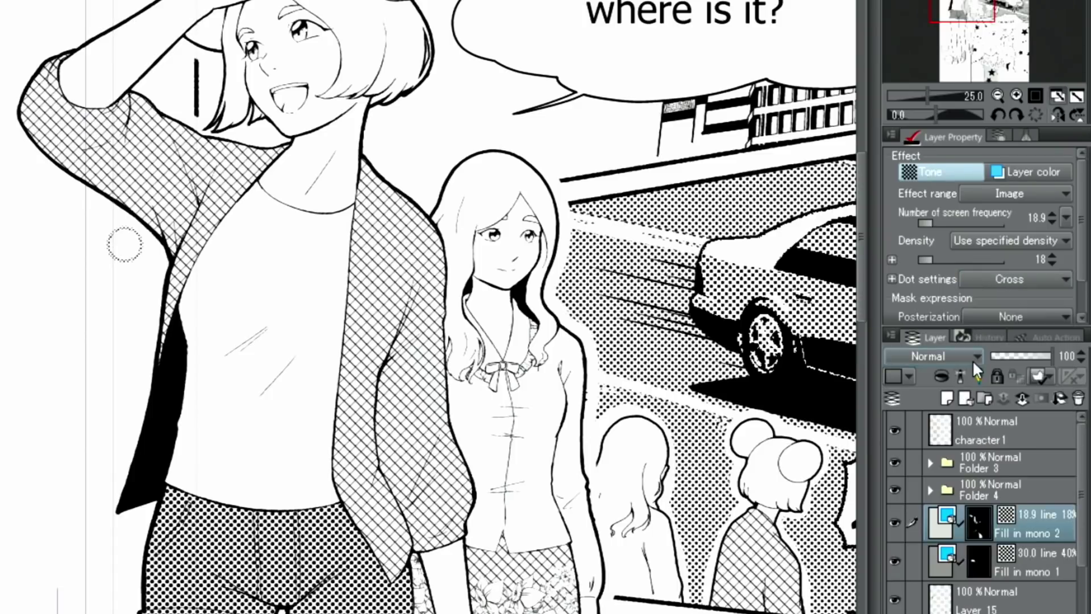
click(977, 278)
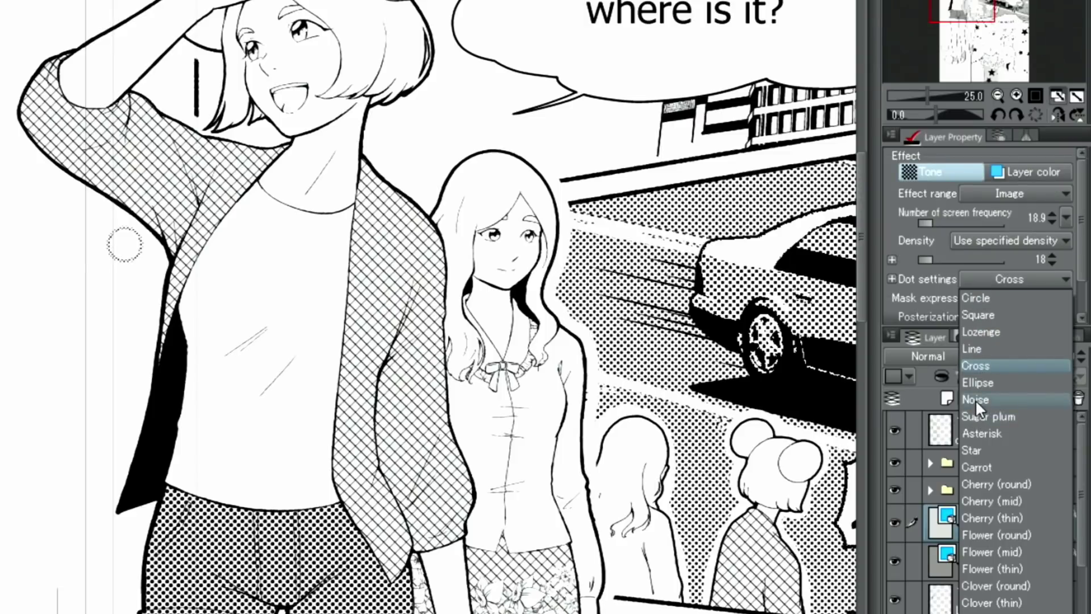
click(975, 399)
click(982, 281)
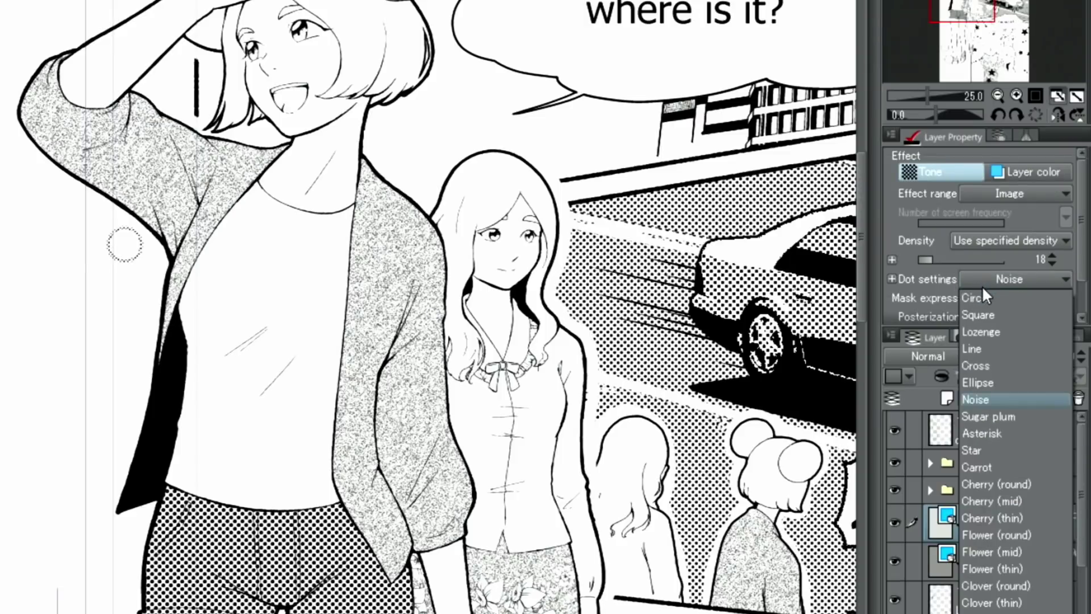
click(977, 298)
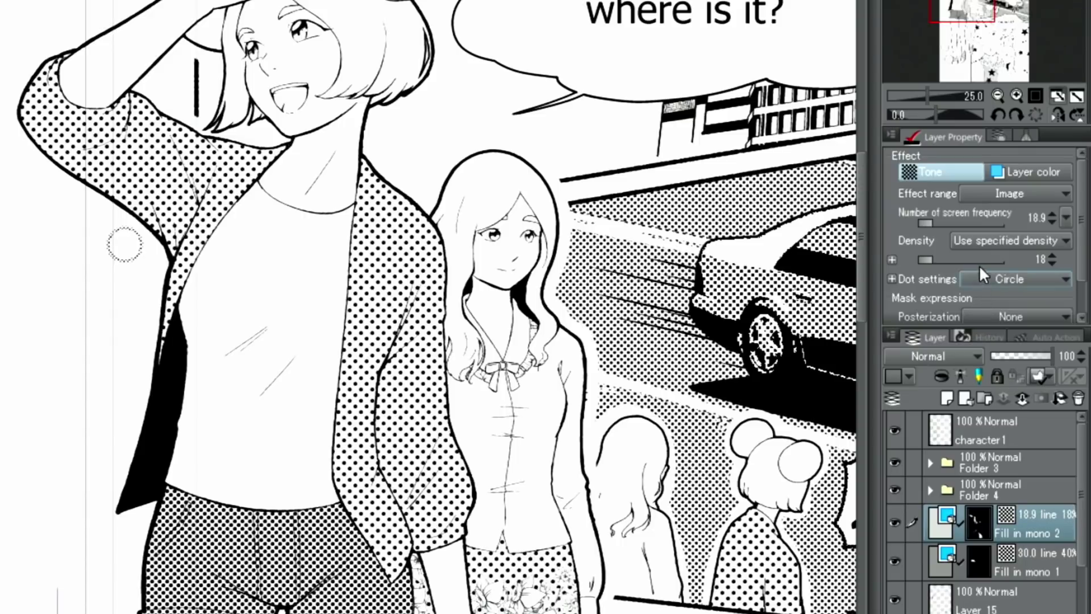
click(1052, 255)
click(1053, 255)
click(1065, 216)
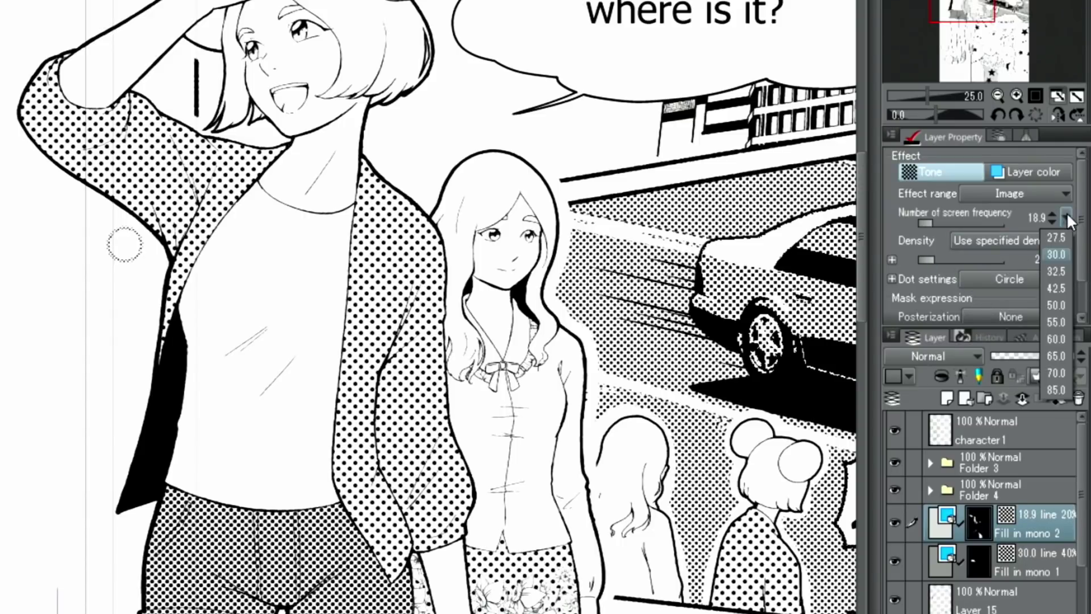
click(1054, 253)
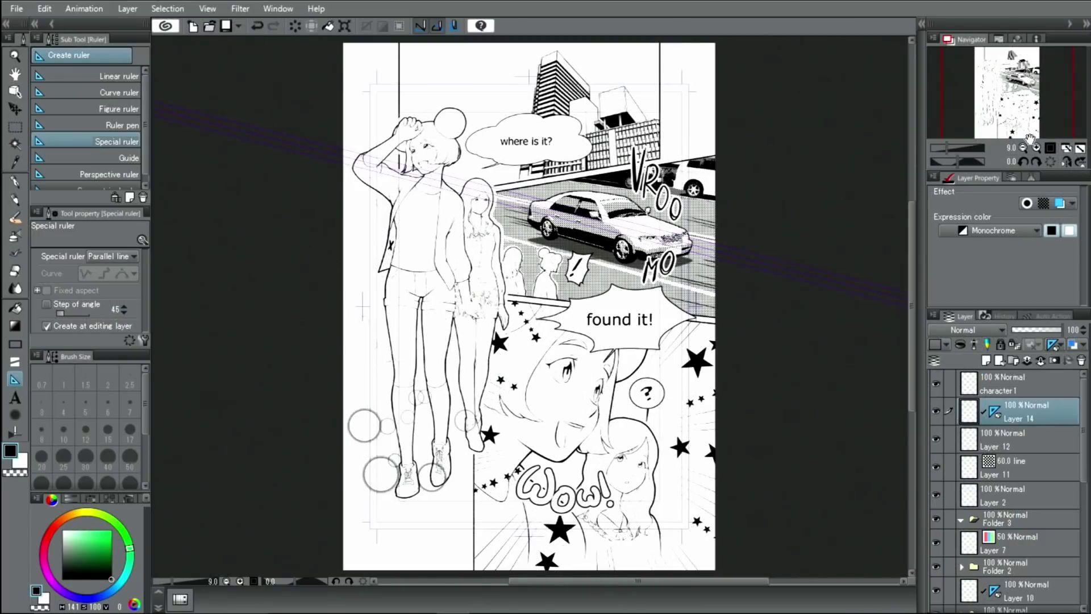
- Zoom in on the buildings, auto-select the right building's boxy top, and open Window > Material
click(1036, 148)
click(1036, 148)
drag(1009, 104, 1021, 76)
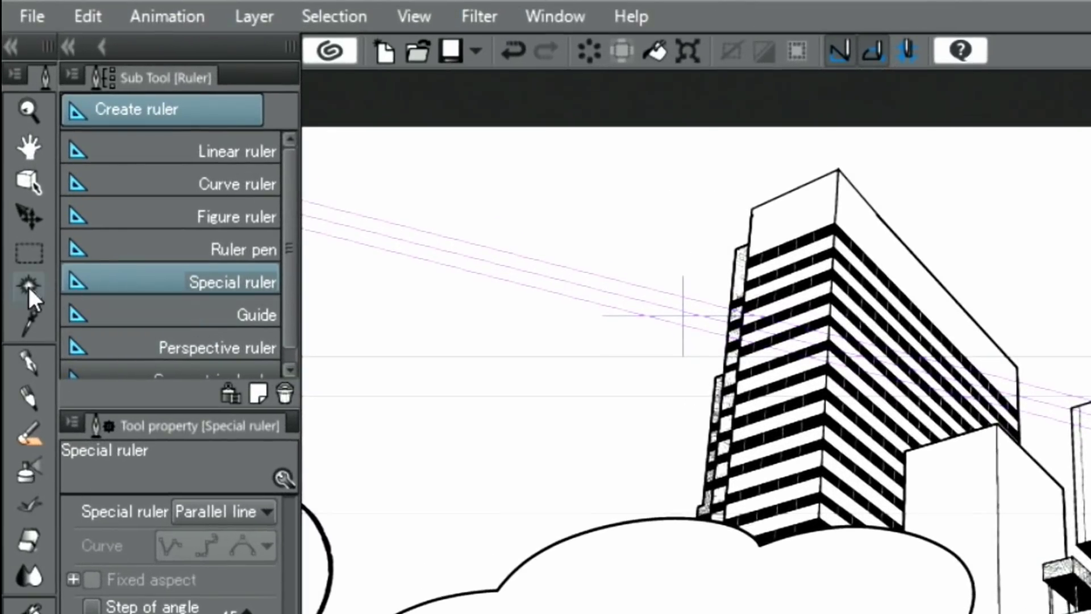
click(29, 286)
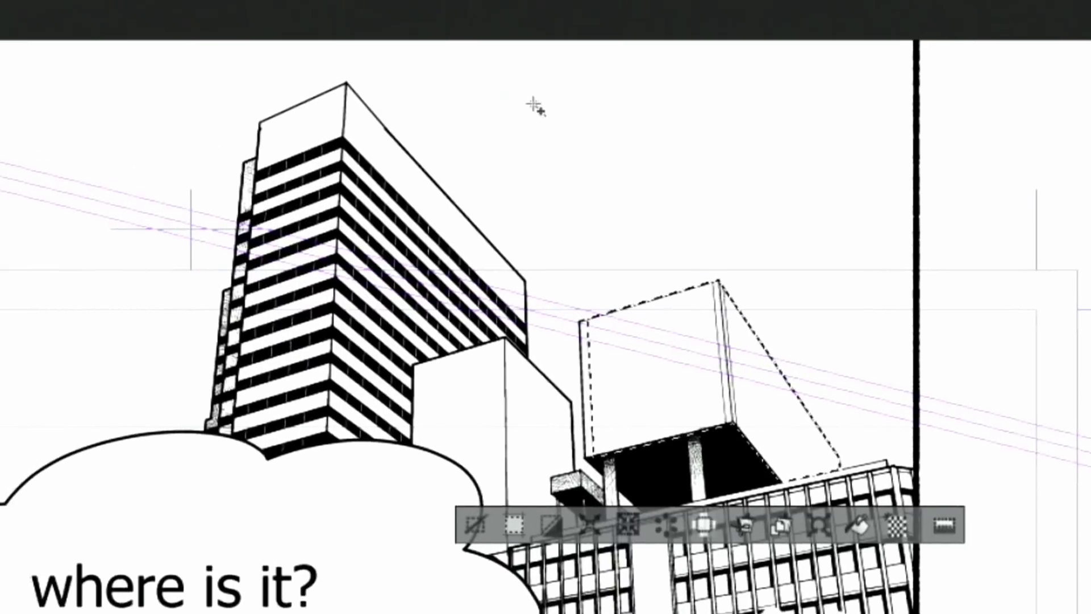
click(196, 15)
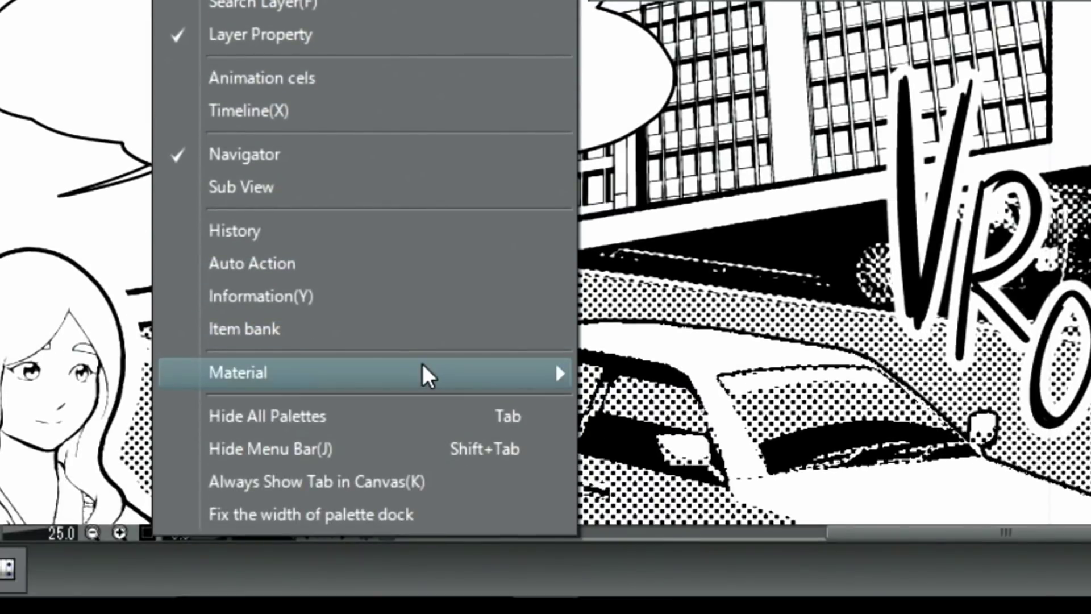
mouse_move(435, 377)
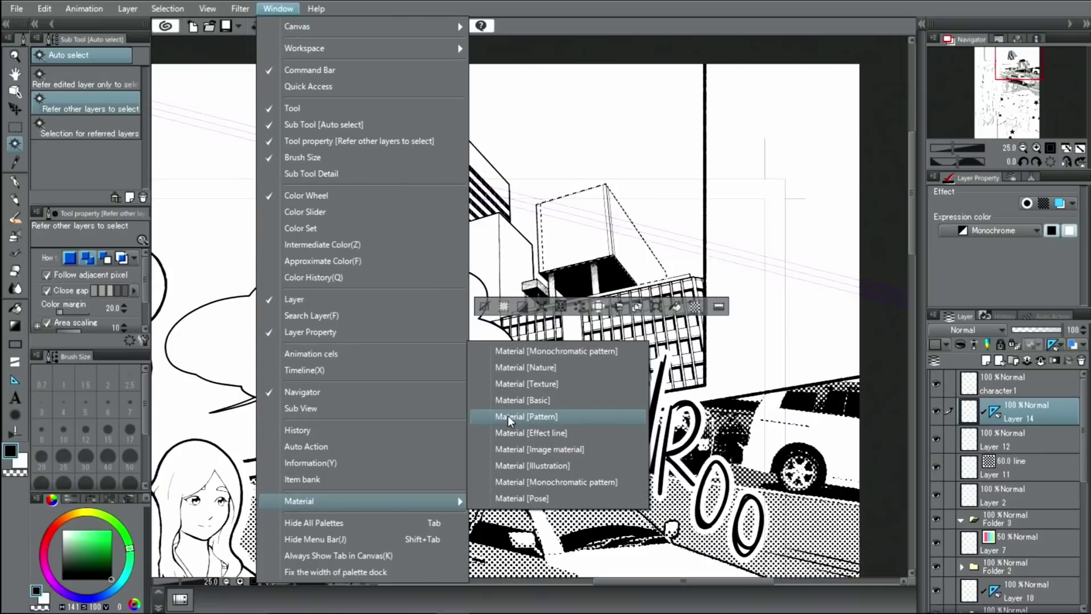
- Apply the Vortex and circle gray pattern from Monochromatic > Pattern to the rooftop
click(507, 416)
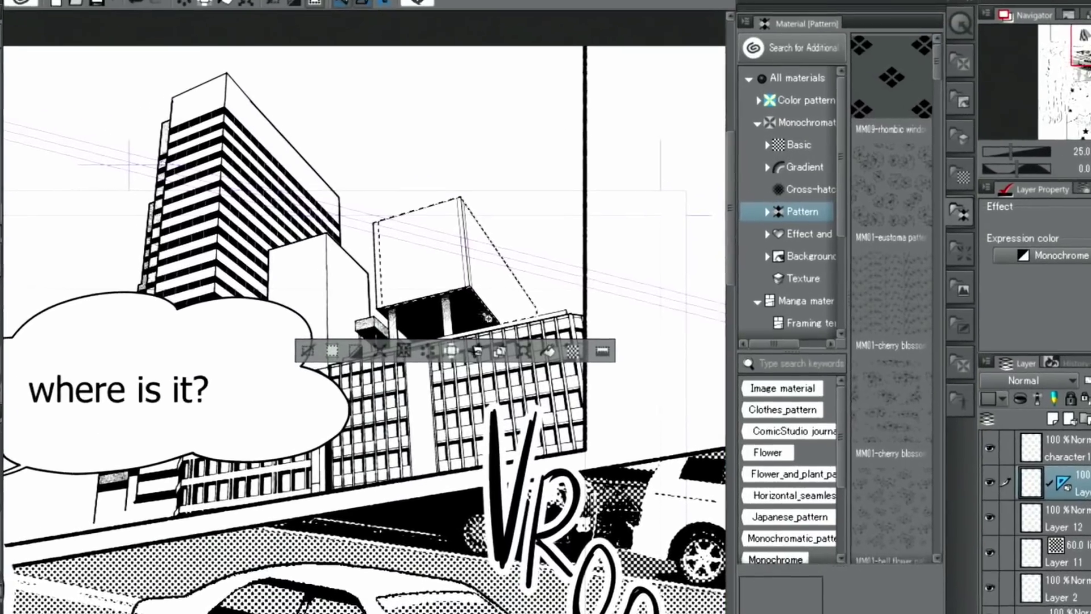
click(781, 126)
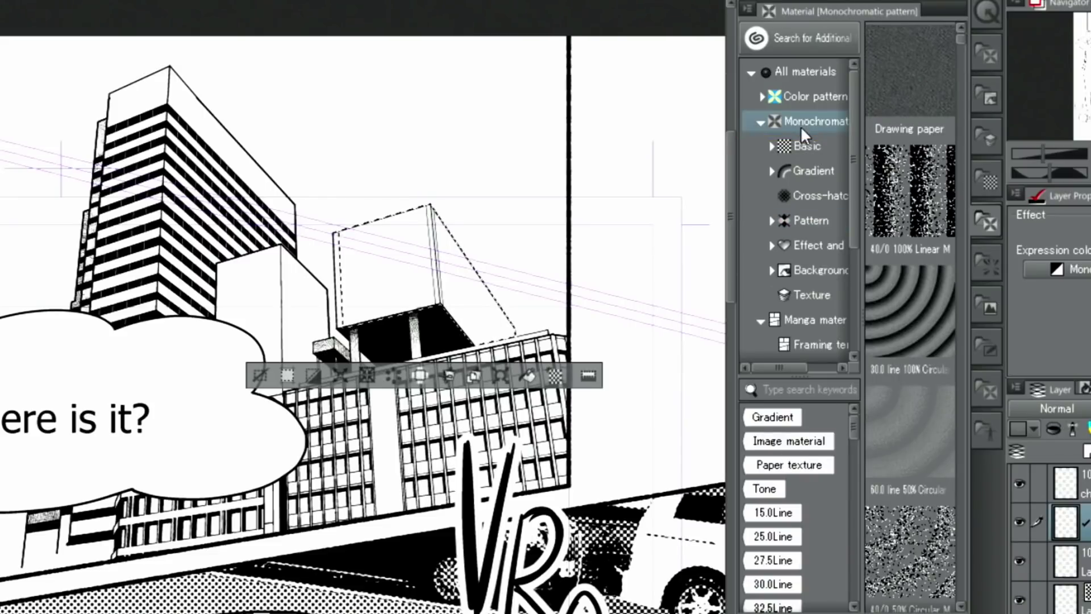
click(810, 221)
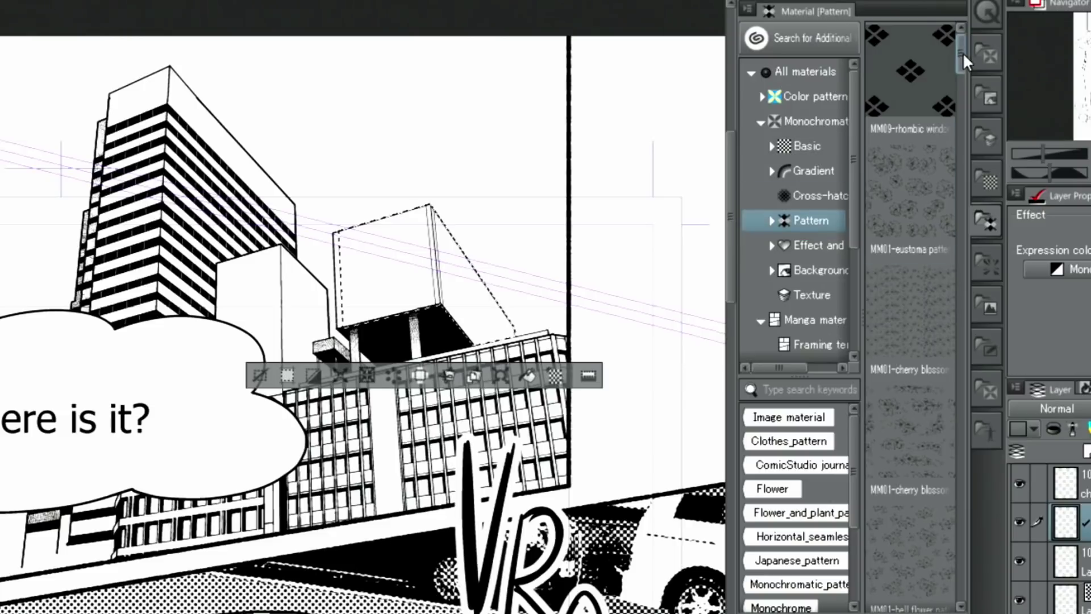
drag(959, 50, 990, 318)
click(911, 367)
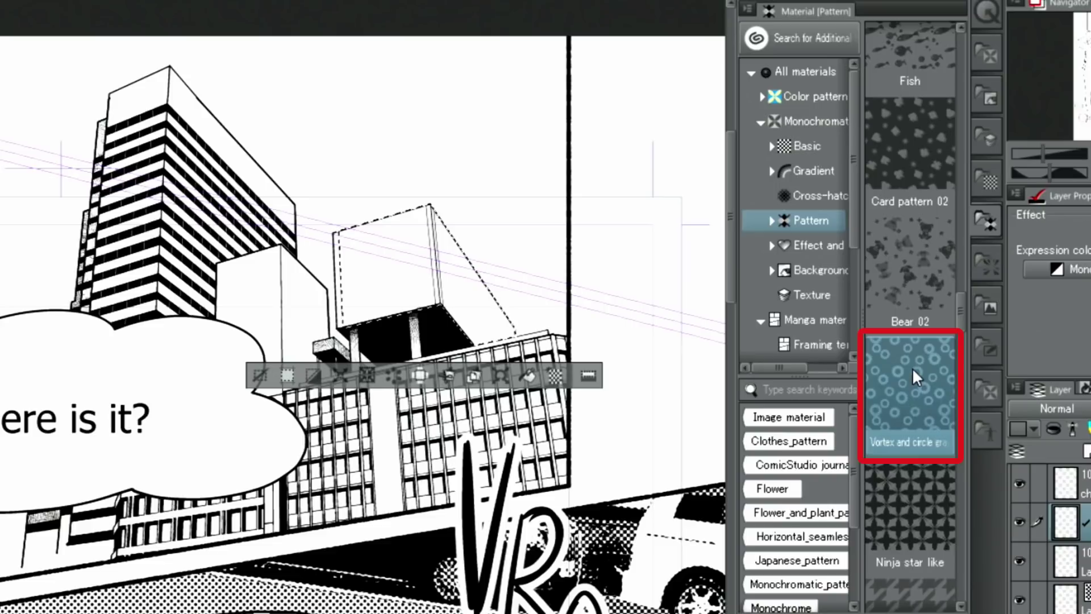
drag(912, 367, 403, 272)
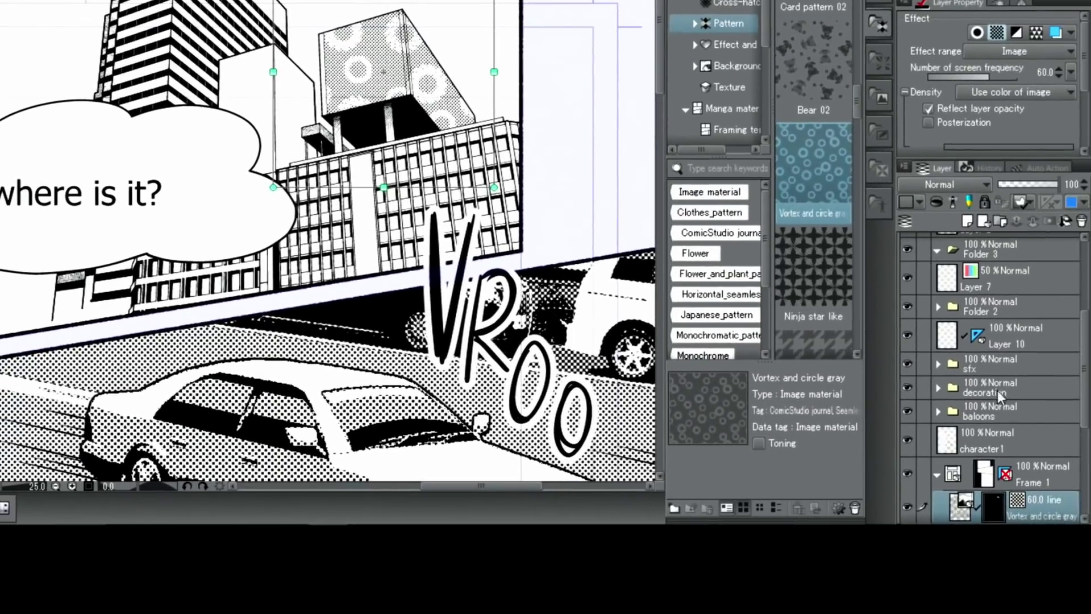
right_click(1025, 475)
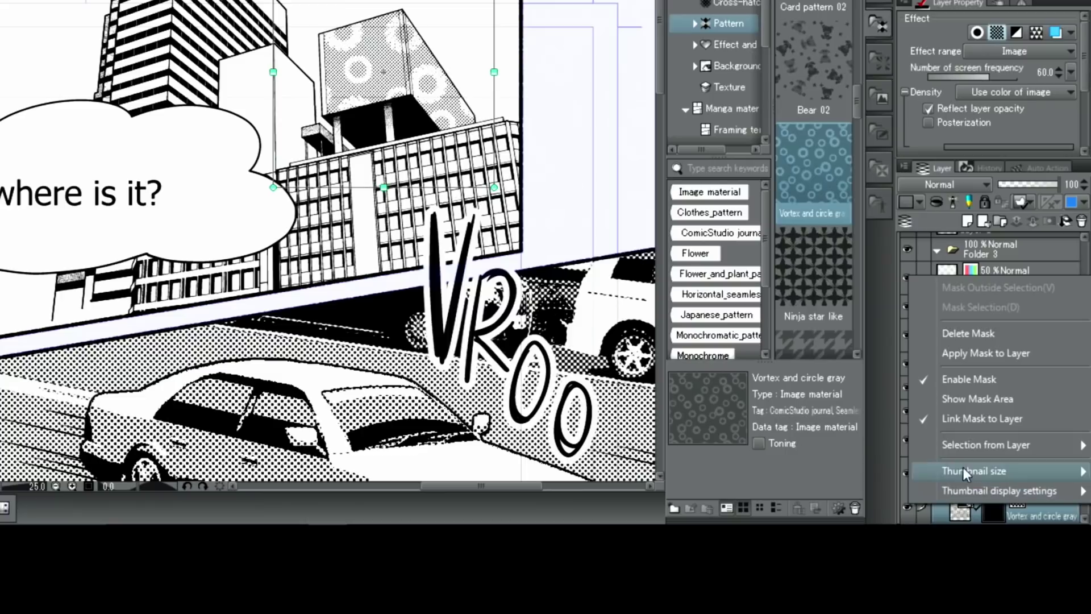
click(953, 379)
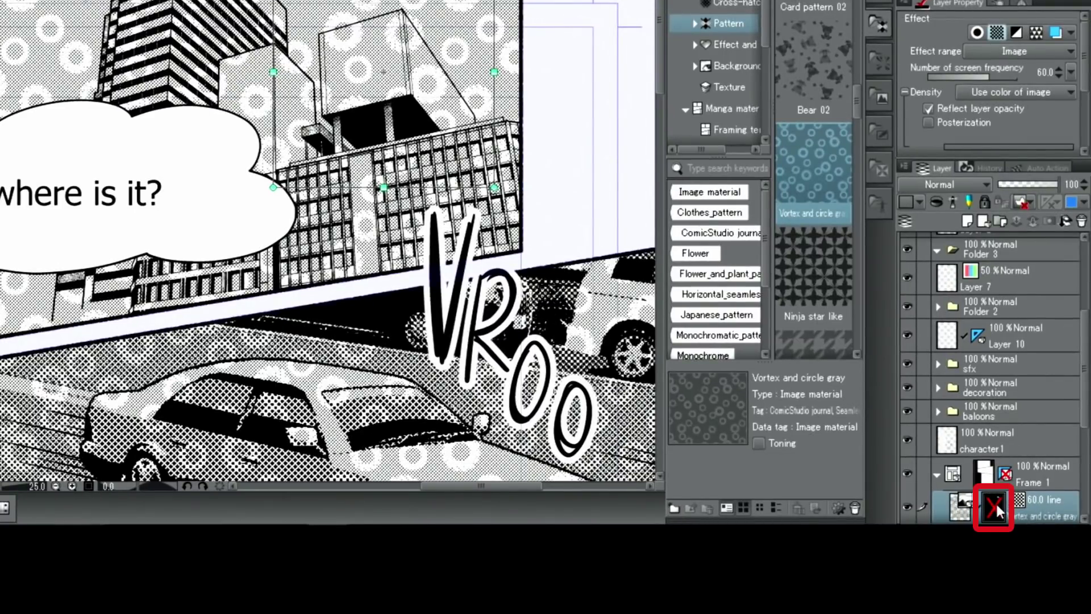
shift+click(995, 502)
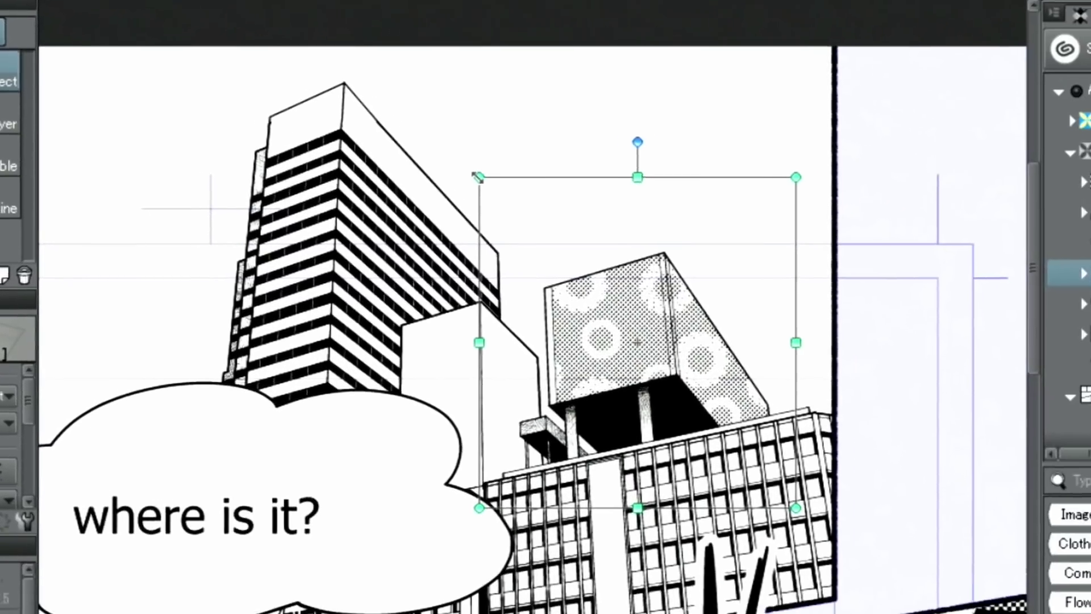
- Resize the rooftop vortex tone by its corner handle to change its circle pattern size, then pick the Eraser
drag(812, 278, 690, 160)
drag(350, 70, 601, 146)
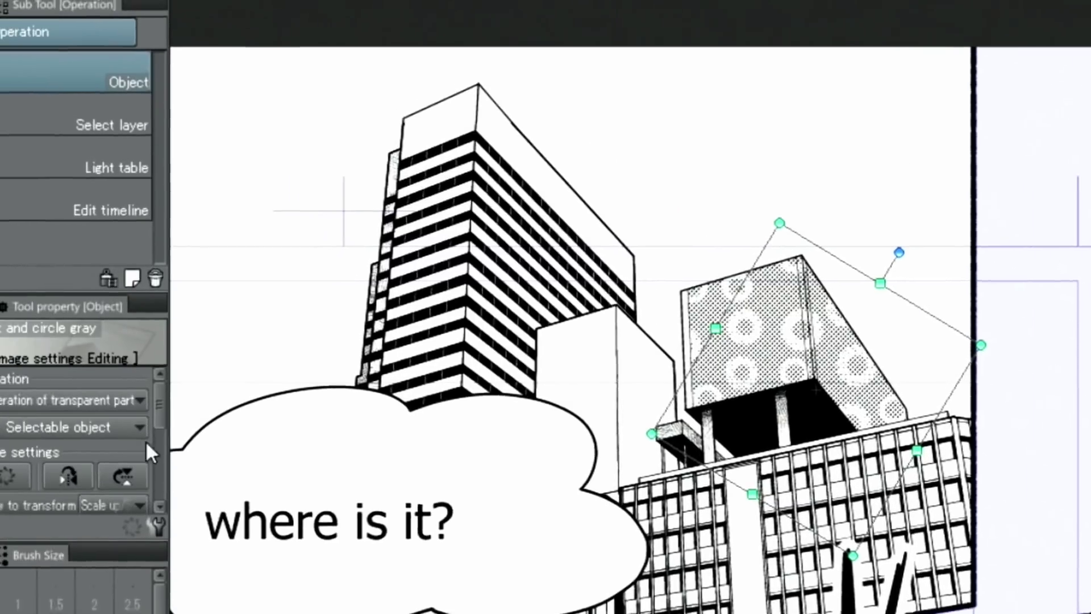
click(17, 407)
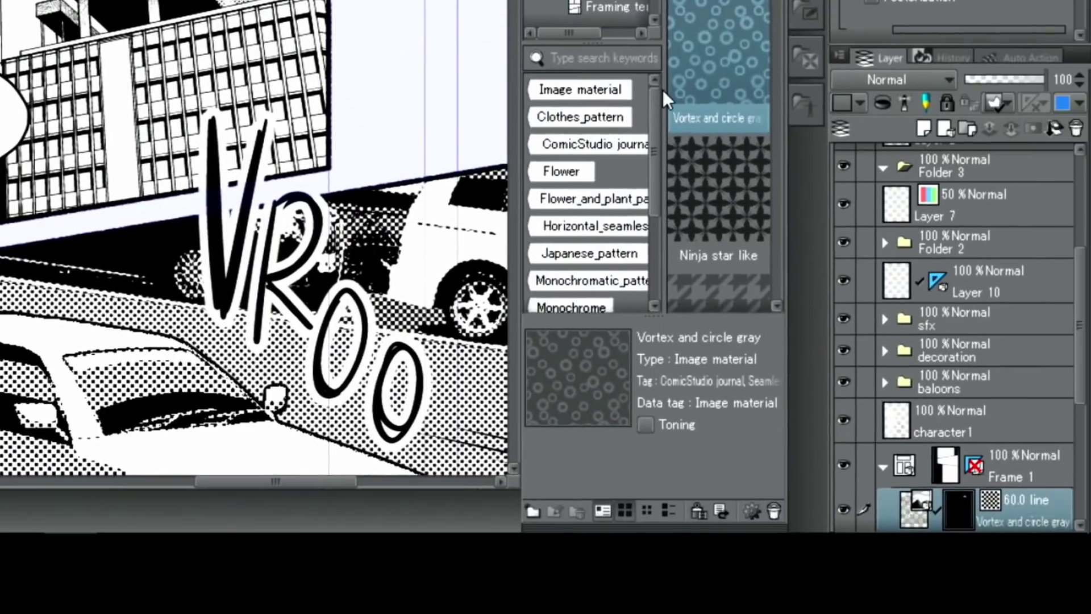
- Drag the Ninja star like material onto the rooftop tone layer to replace the vortex pattern
drag(725, 195, 728, 232)
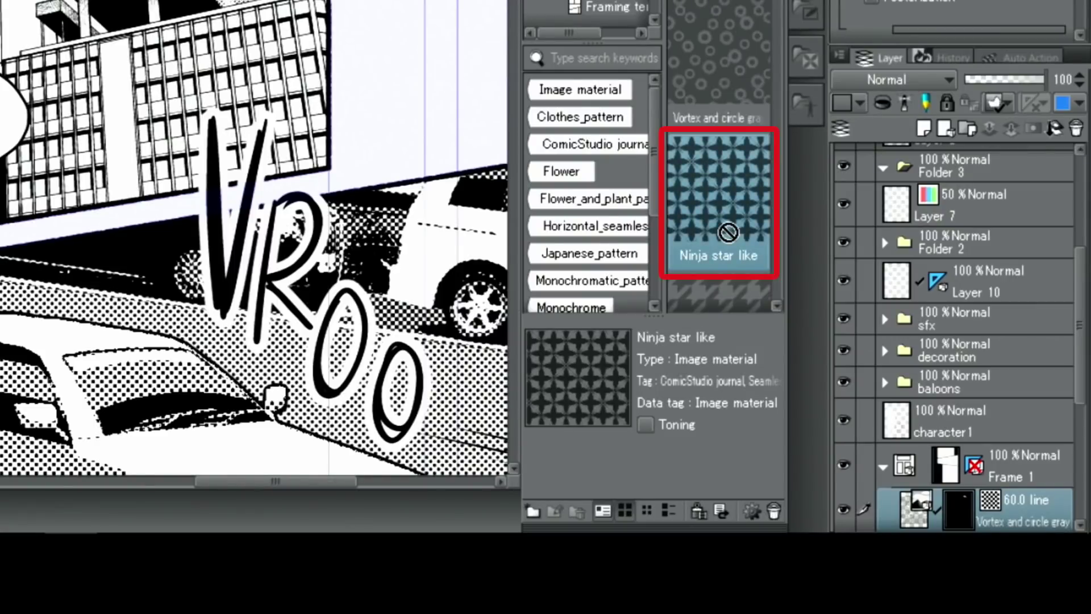
drag(728, 231, 924, 486)
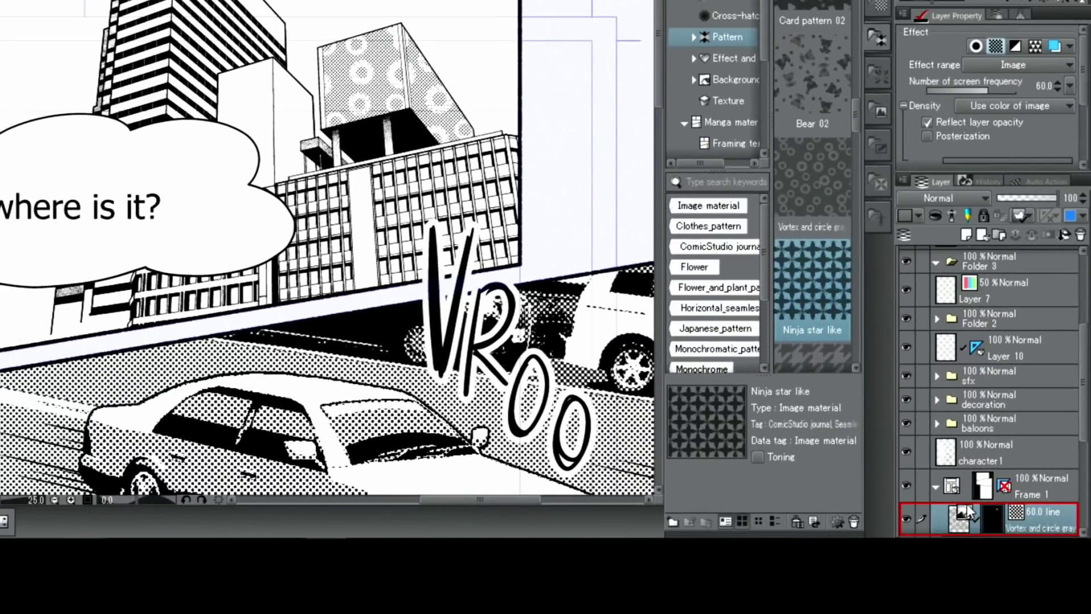
drag(968, 511, 968, 512)
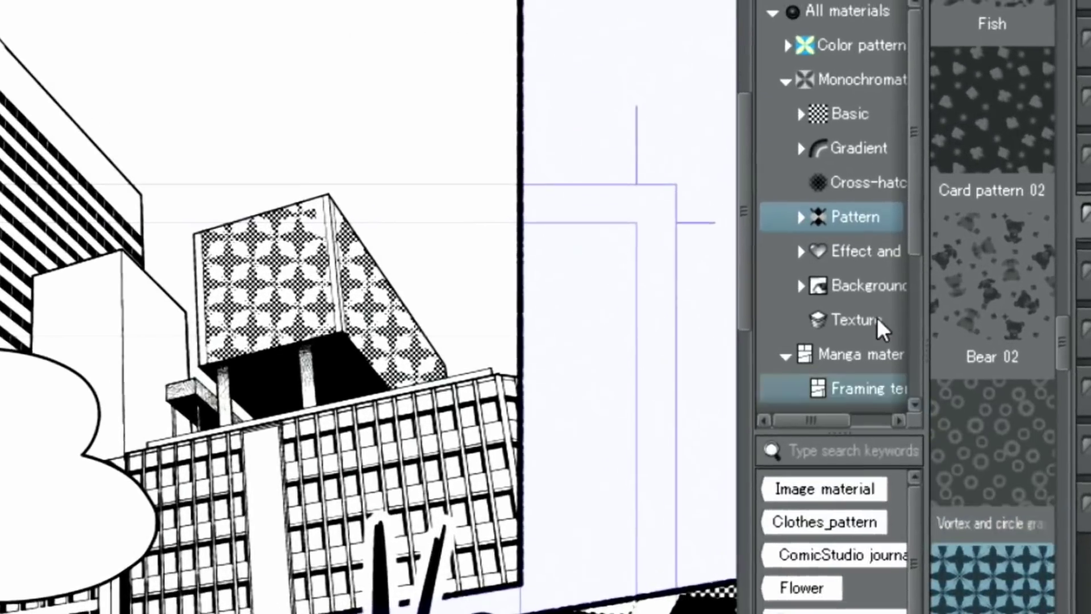
- Paste the 30.0 line 100% Circular gradient tone onto the page
click(729, 0)
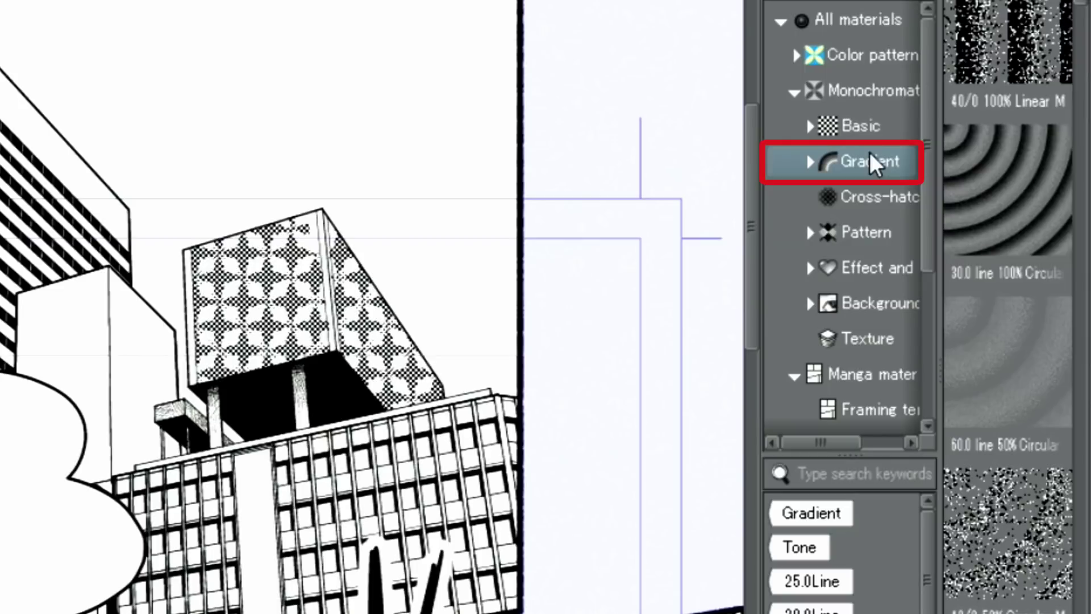
click(1015, 154)
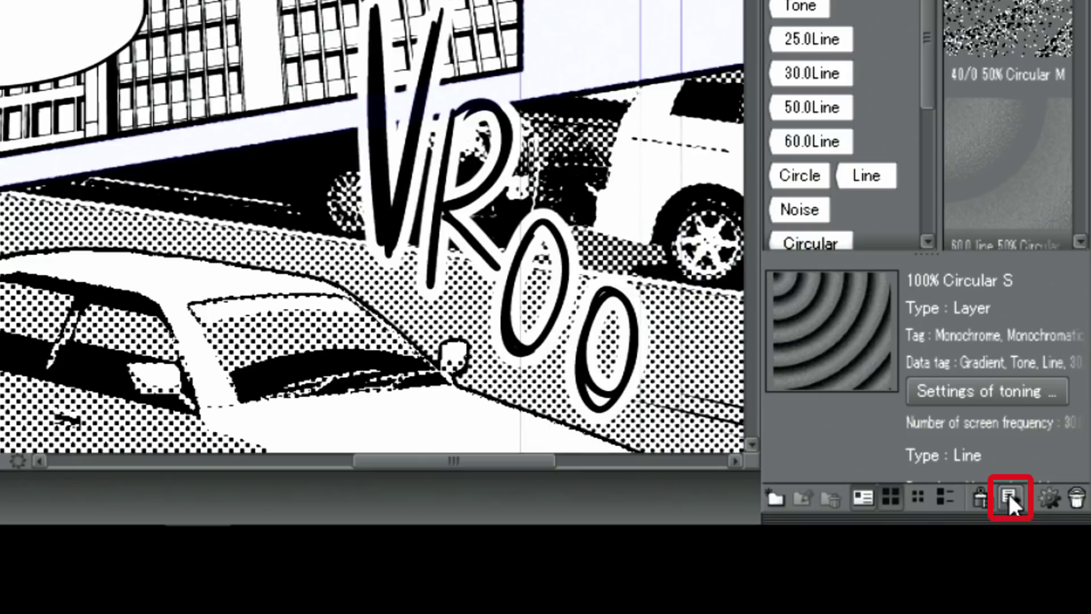
click(1007, 493)
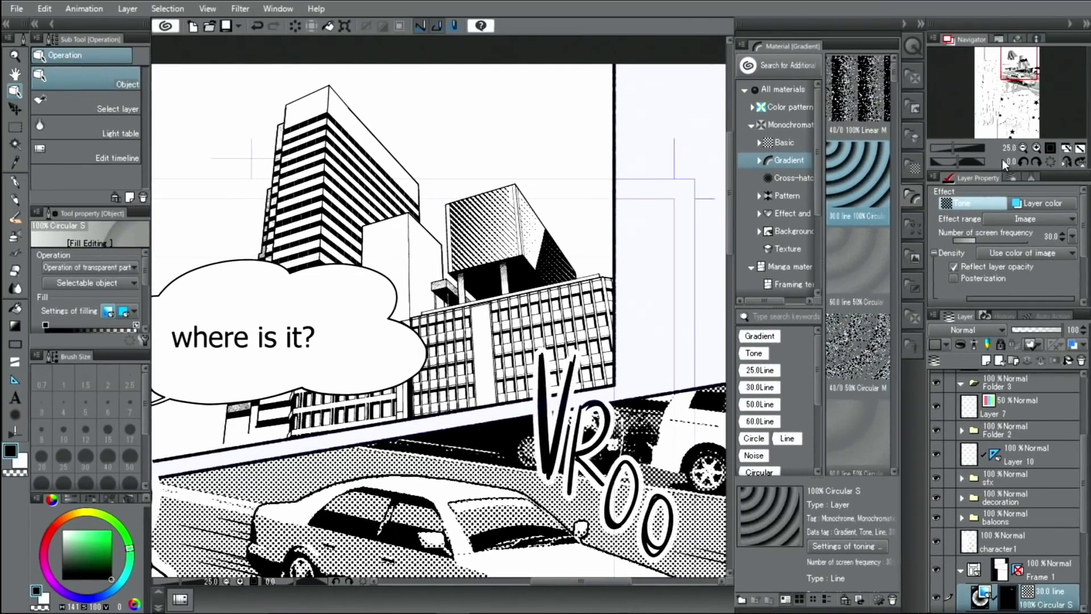
- Fit the page in view and undo the ruler edit and circular gradient, restoring the rooftop's earlier tone
click(1079, 149)
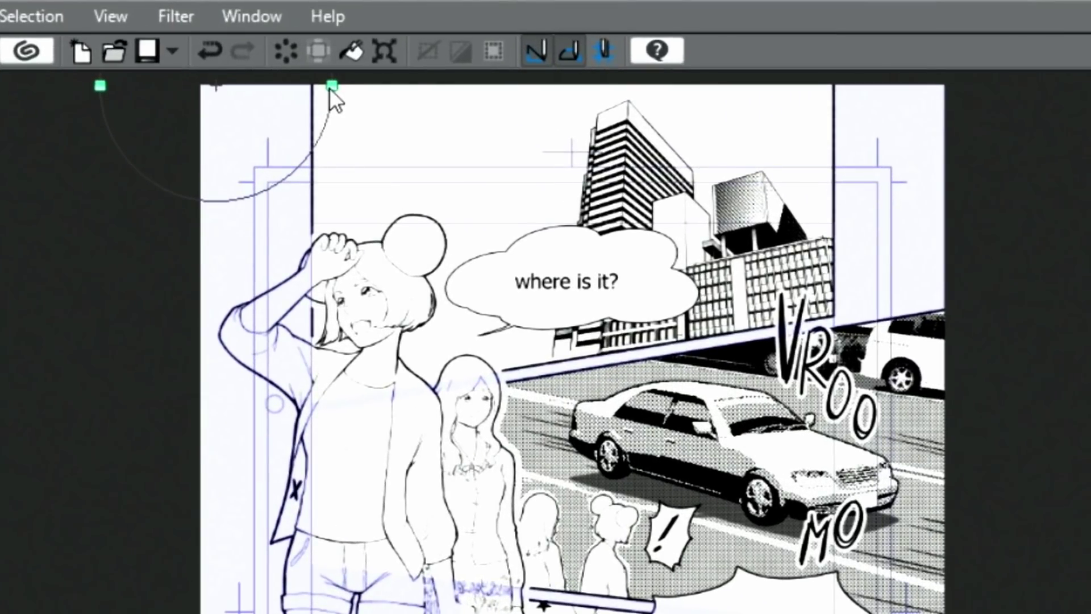
drag(328, 73, 302, 148)
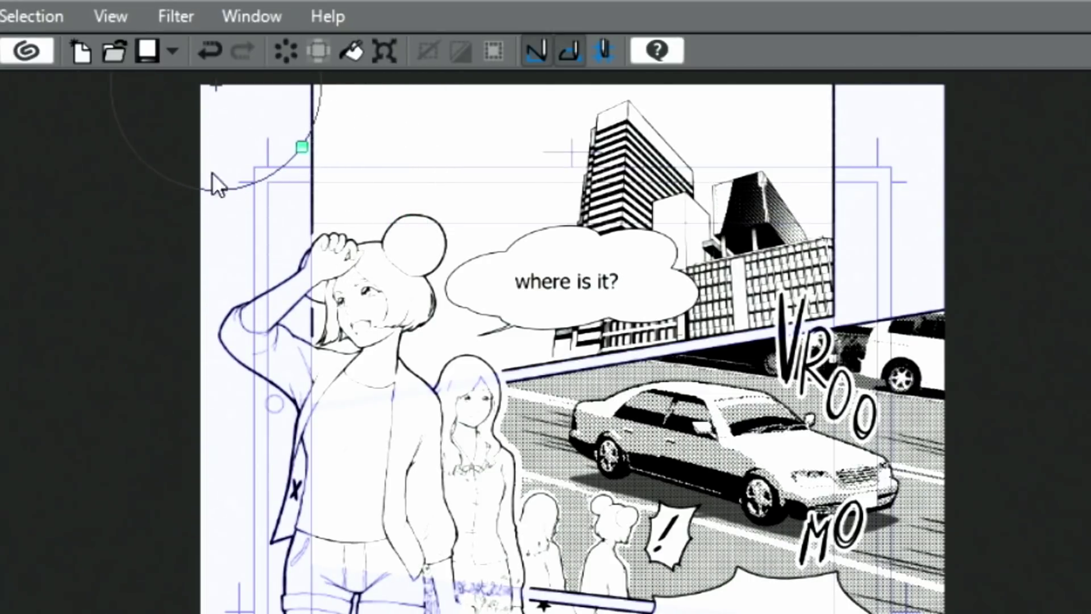
click(213, 46)
click(207, 45)
click(207, 48)
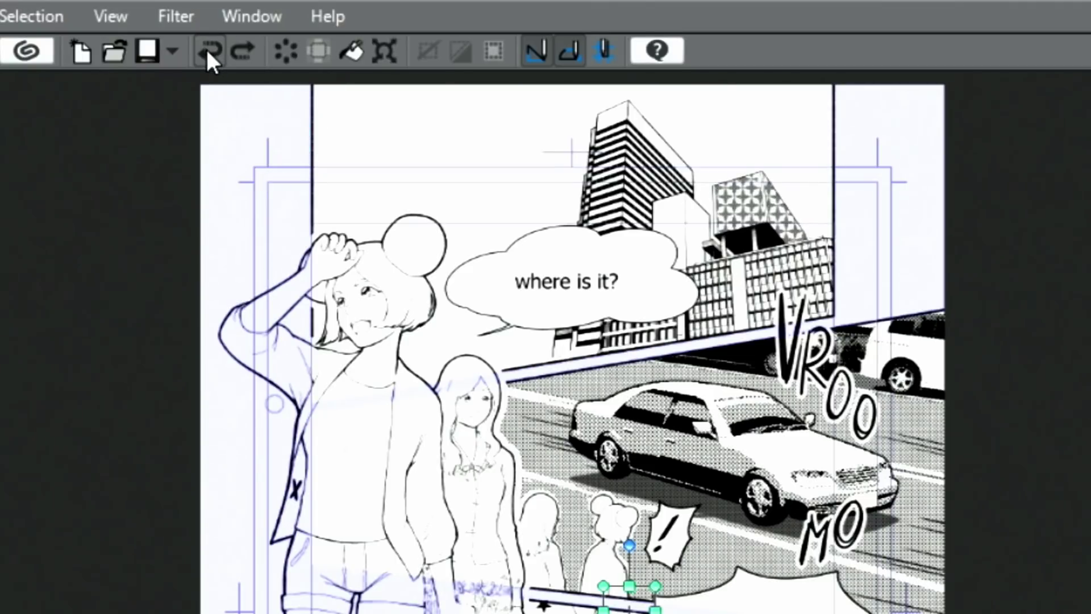
click(206, 50)
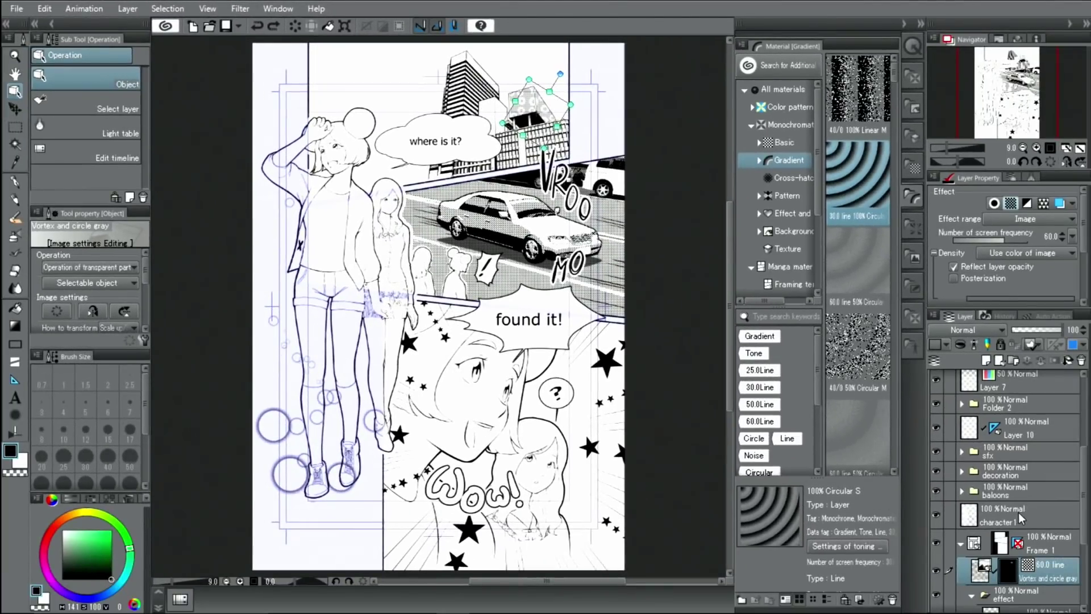
click(1018, 513)
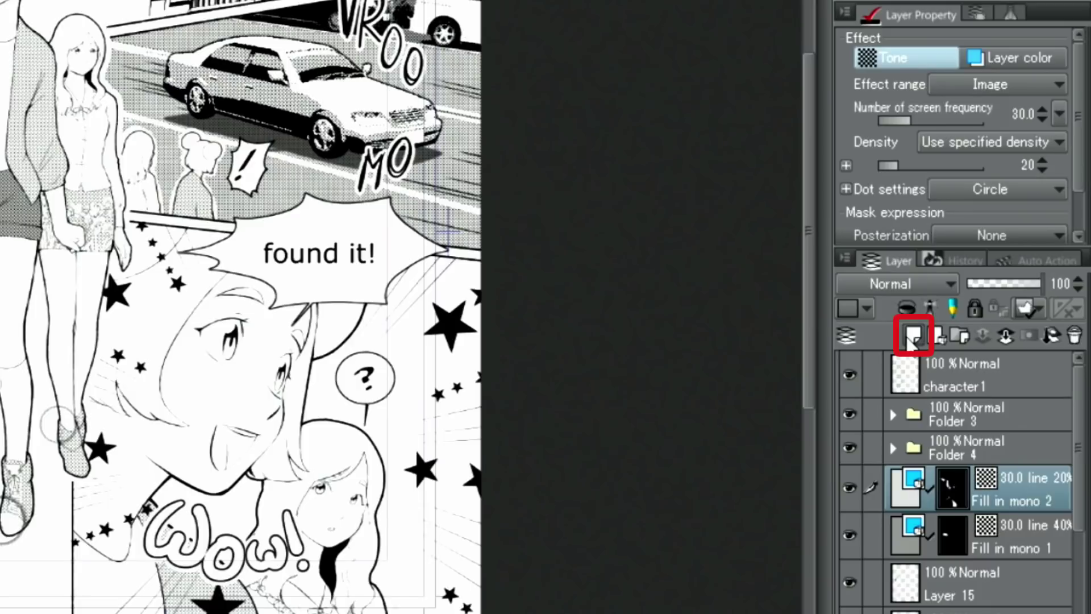
- Add Layer 16 above Fill in mono 2 and set its expression colour to Color
click(911, 336)
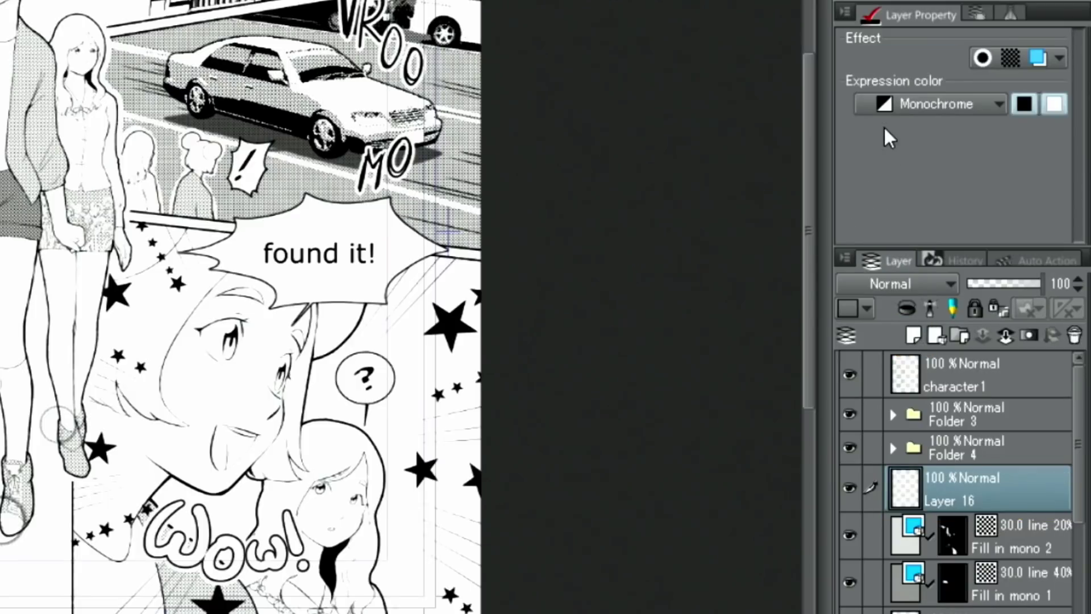
click(887, 101)
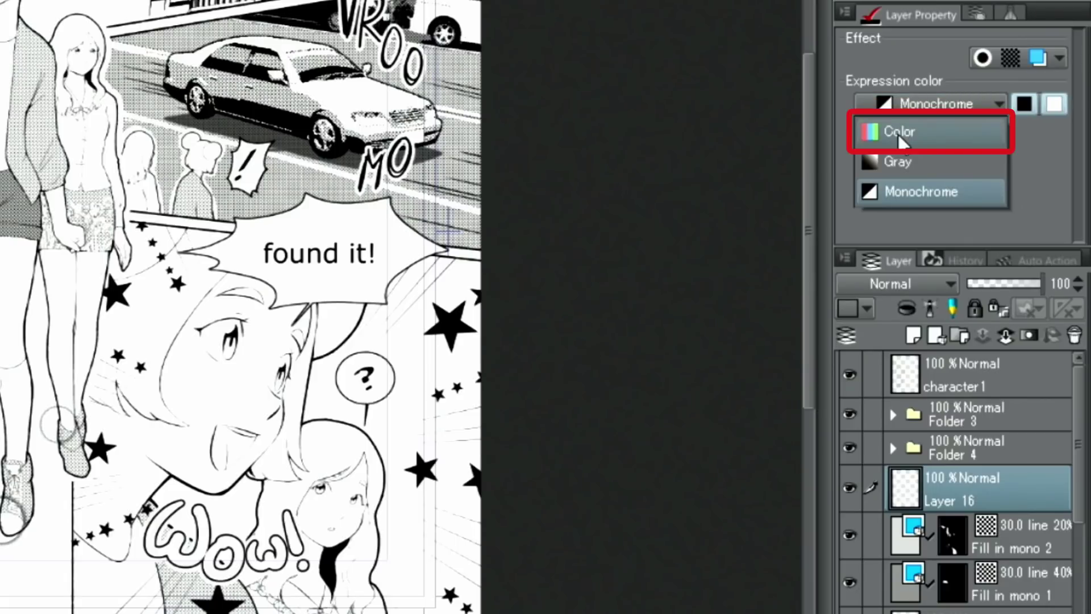
click(898, 134)
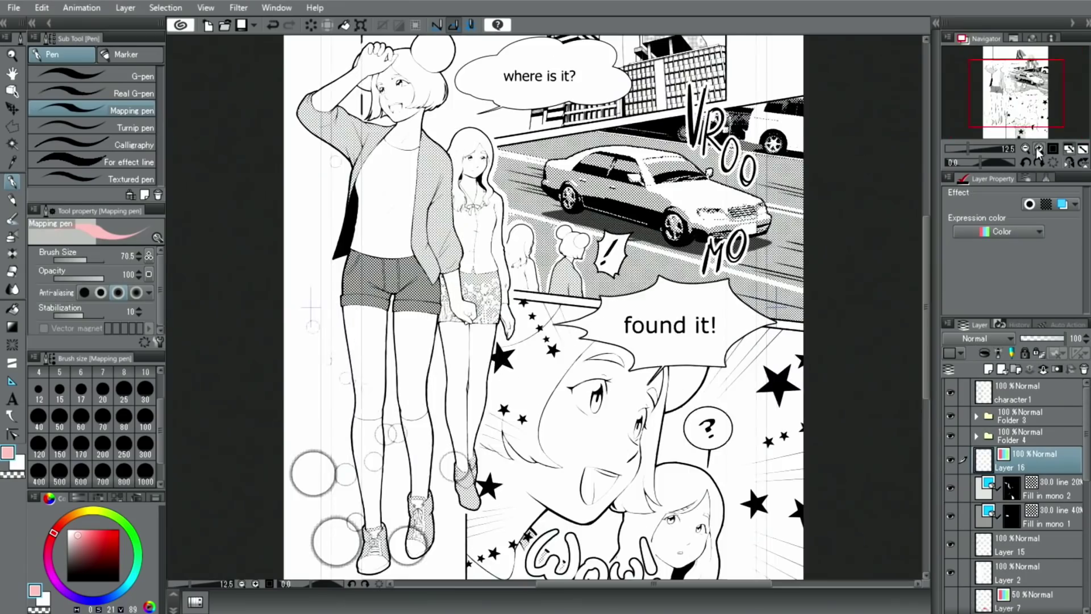
- At 50% zoom, draw a pink line along the small girl's hair on Layer 16
click(1035, 147)
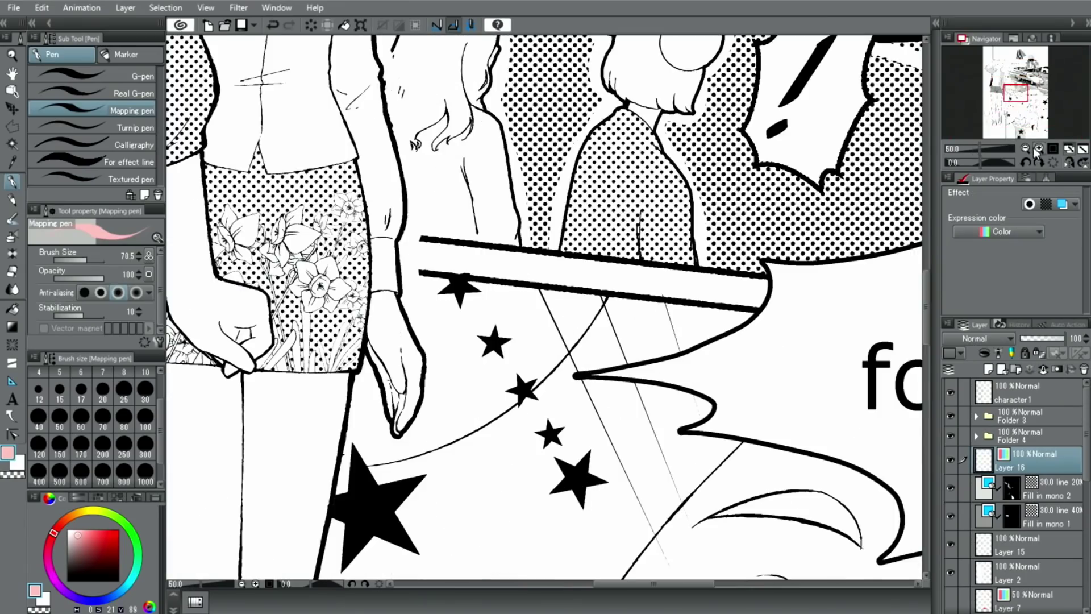
drag(1023, 111, 1013, 86)
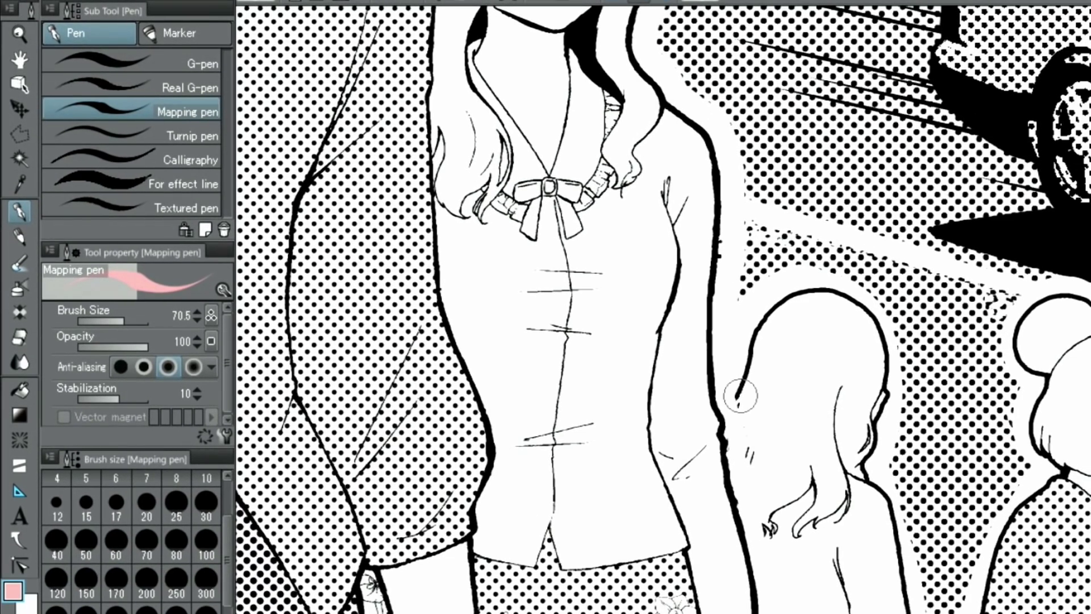
drag(740, 396, 774, 528)
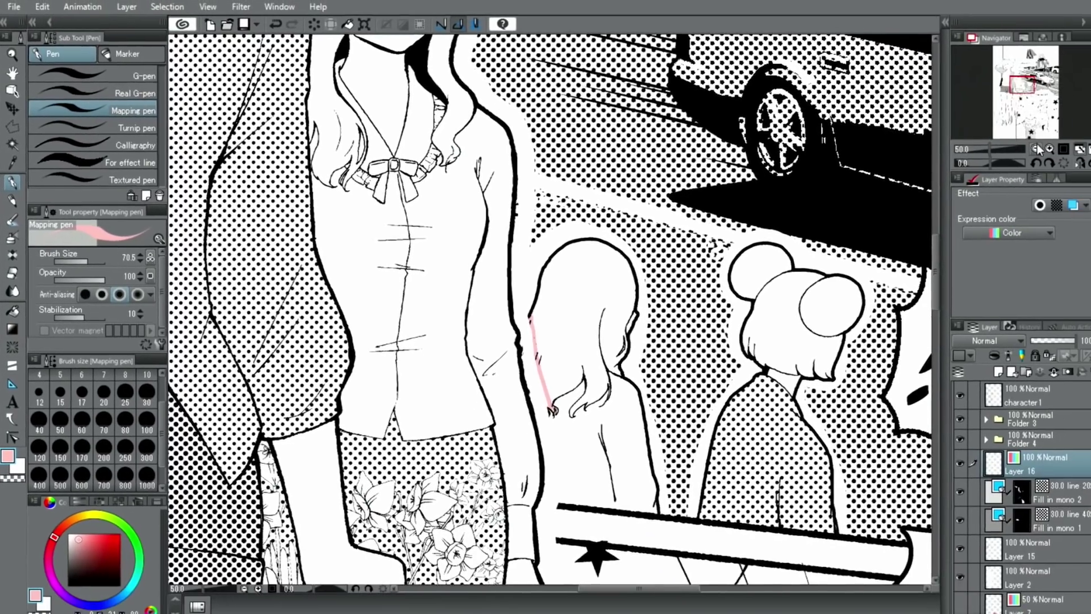
- Select both long-haired girls' hair areas and fill them with flat light pink
click(1026, 147)
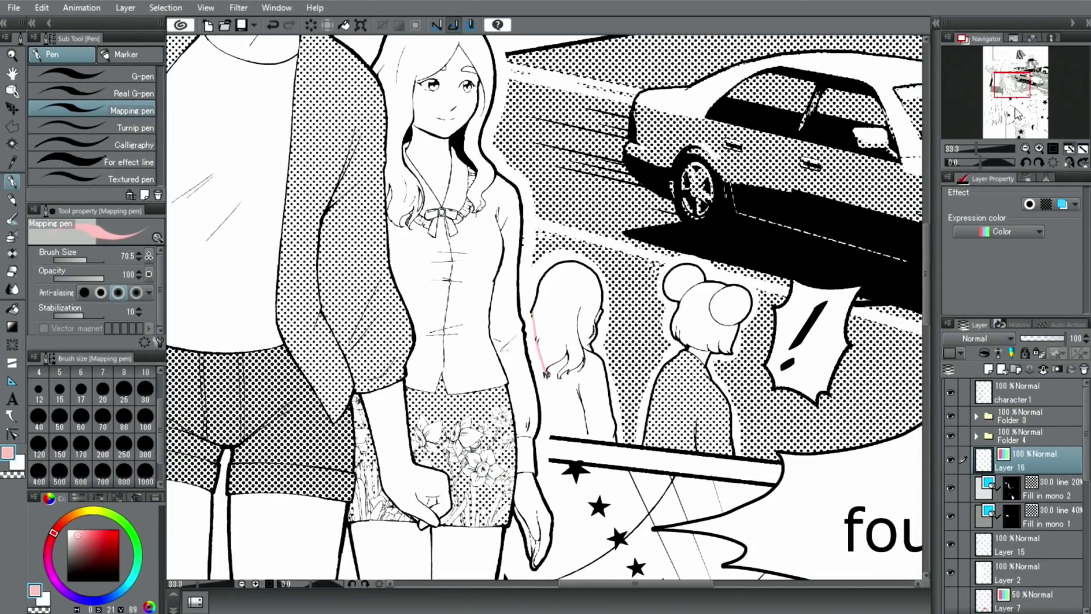
drag(1017, 113, 1007, 101)
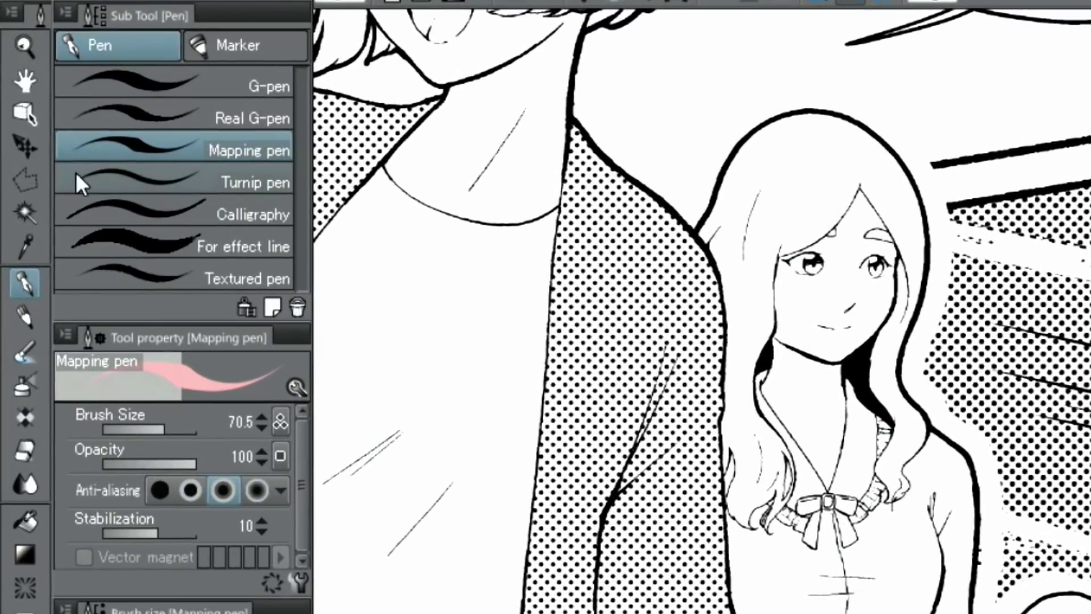
click(19, 156)
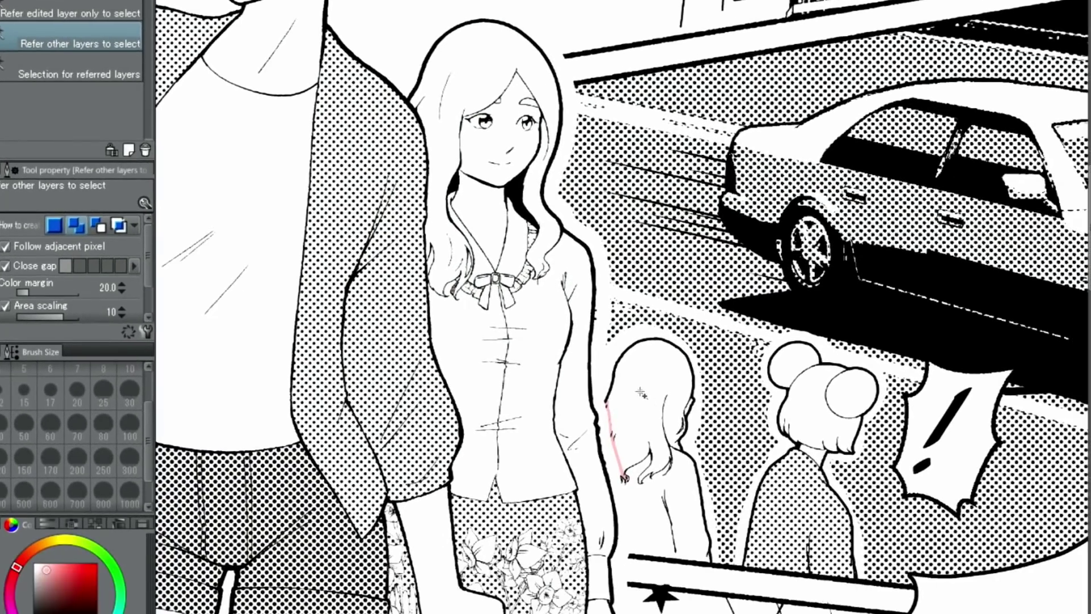
click(640, 392)
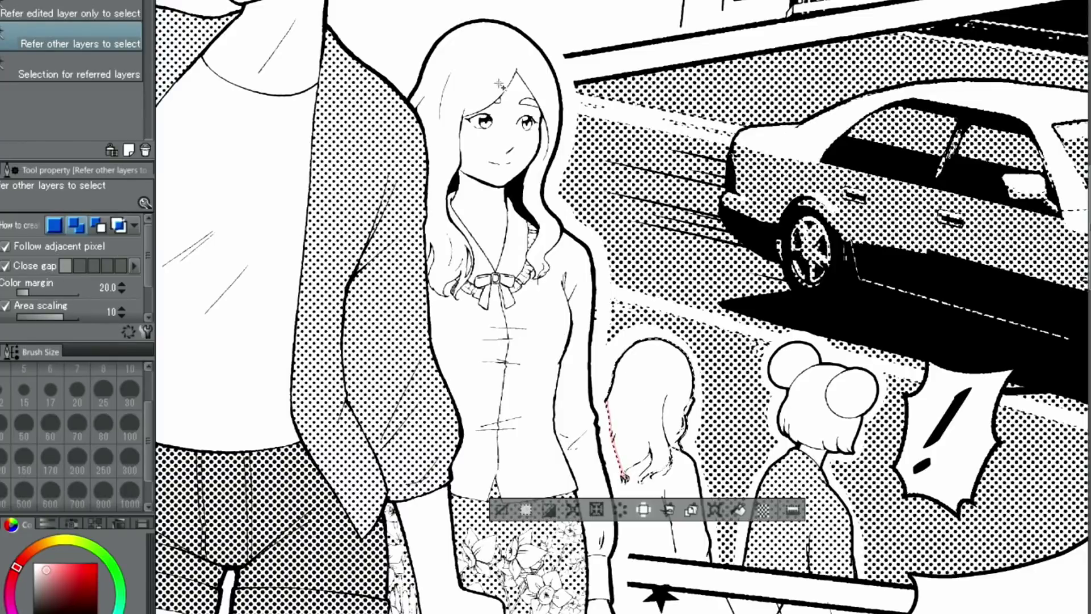
click(544, 104)
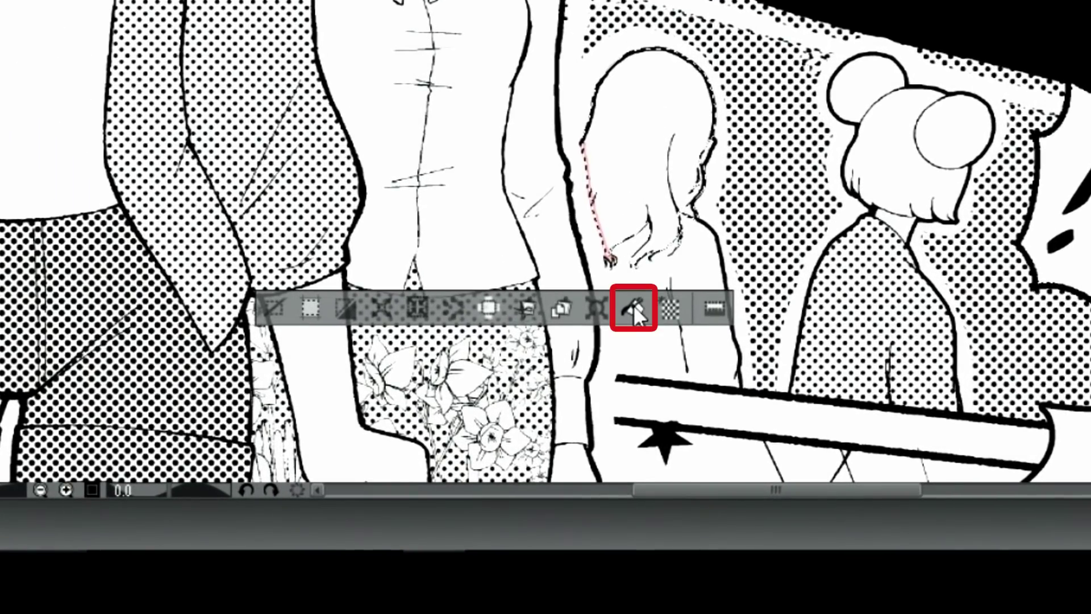
click(633, 304)
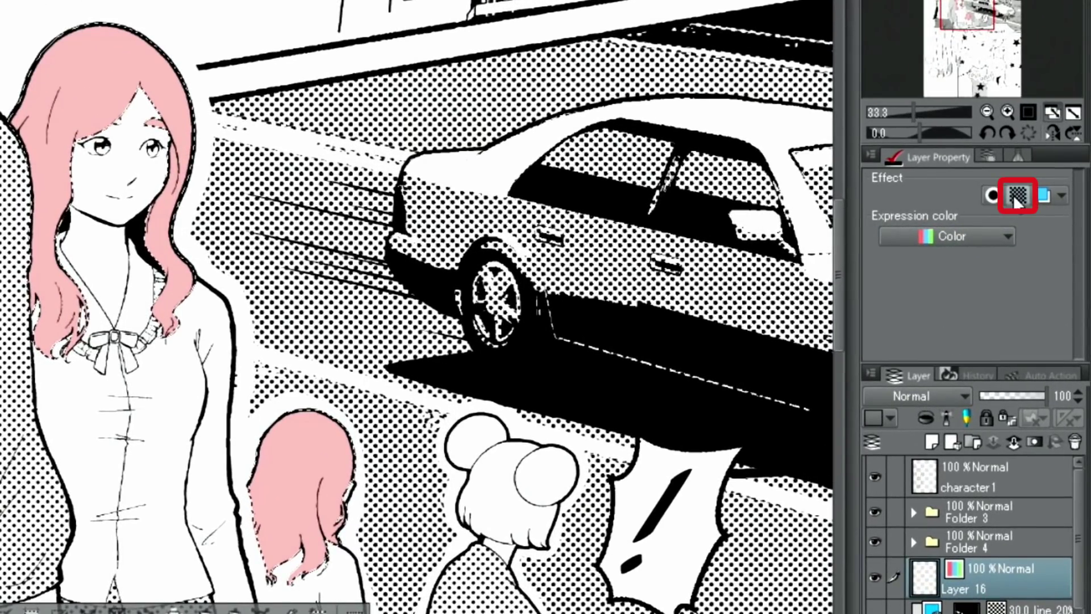
- Enable the Tone effect on the pink hair, with opacity 48 and screen frequency about 28.5 lines
click(1017, 196)
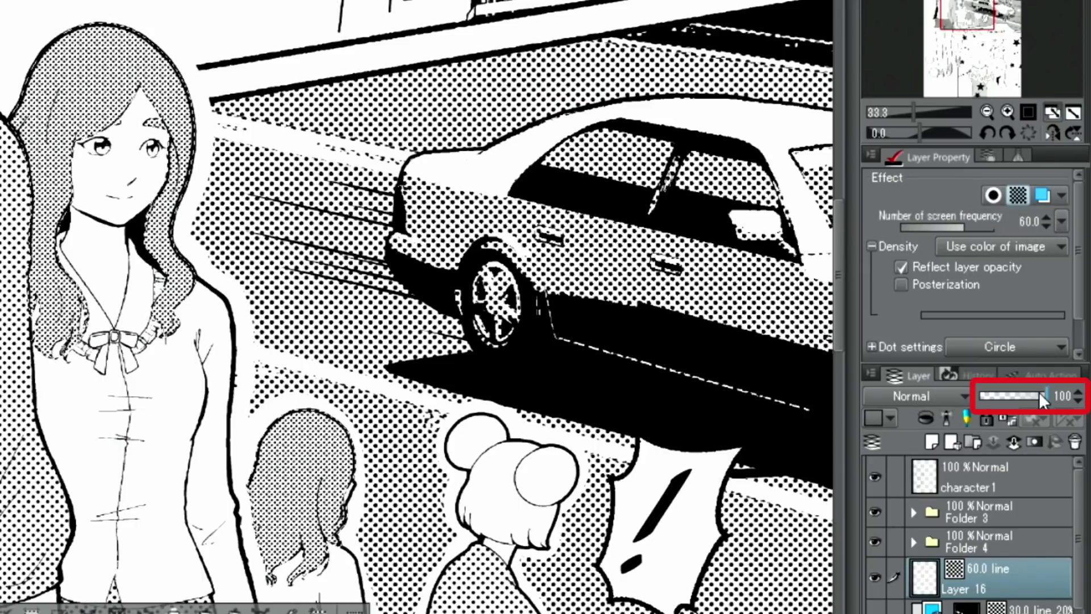
drag(1039, 394, 1012, 399)
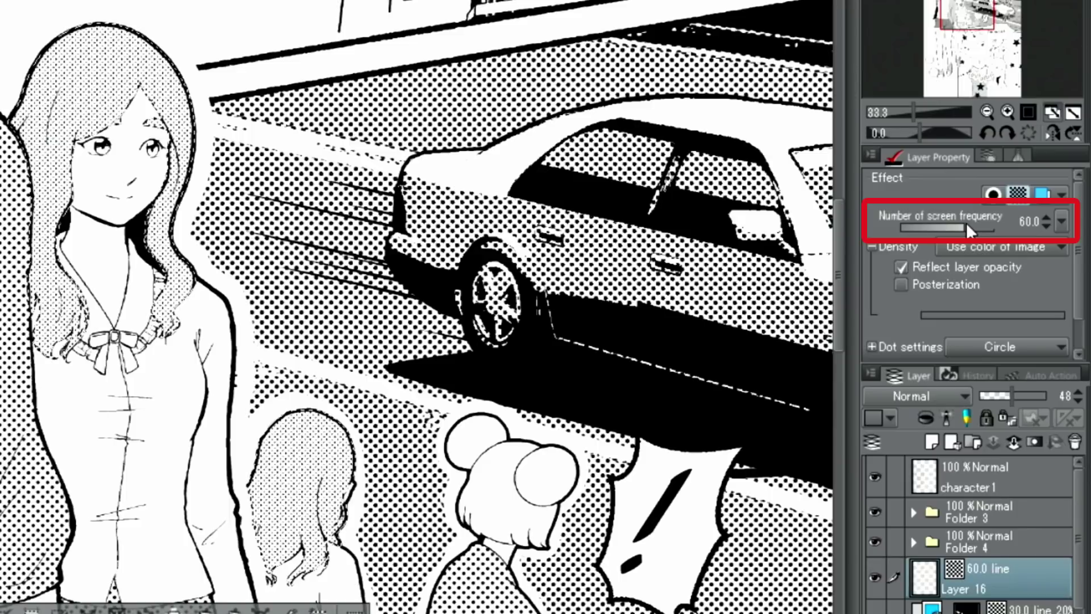
drag(966, 223, 932, 226)
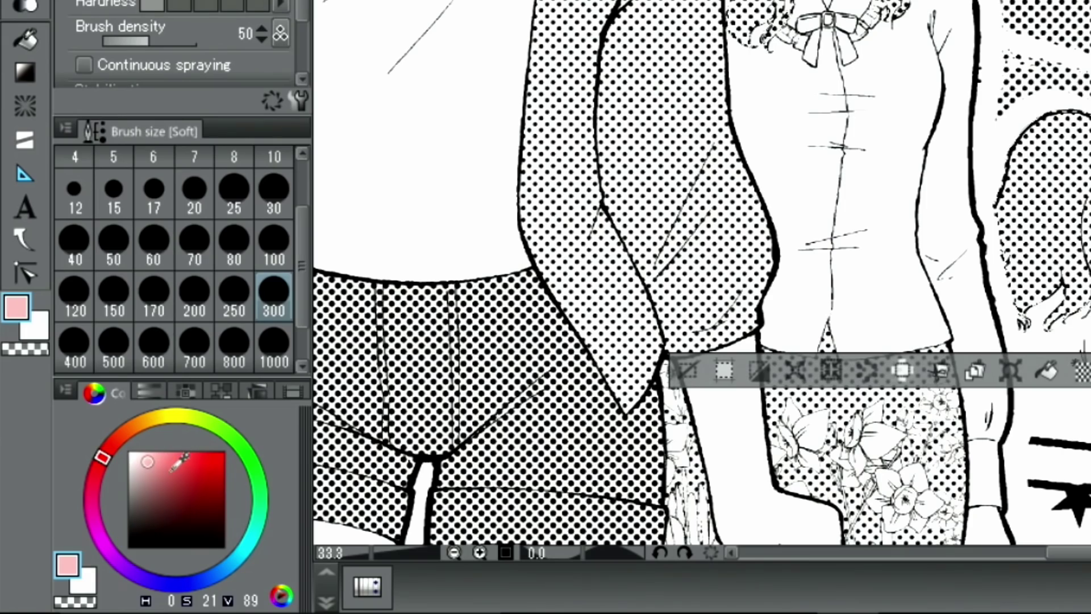
- Airbrush dark red on the hair ends, toggle the Tone effect to check it, then deselect
drag(172, 470, 200, 530)
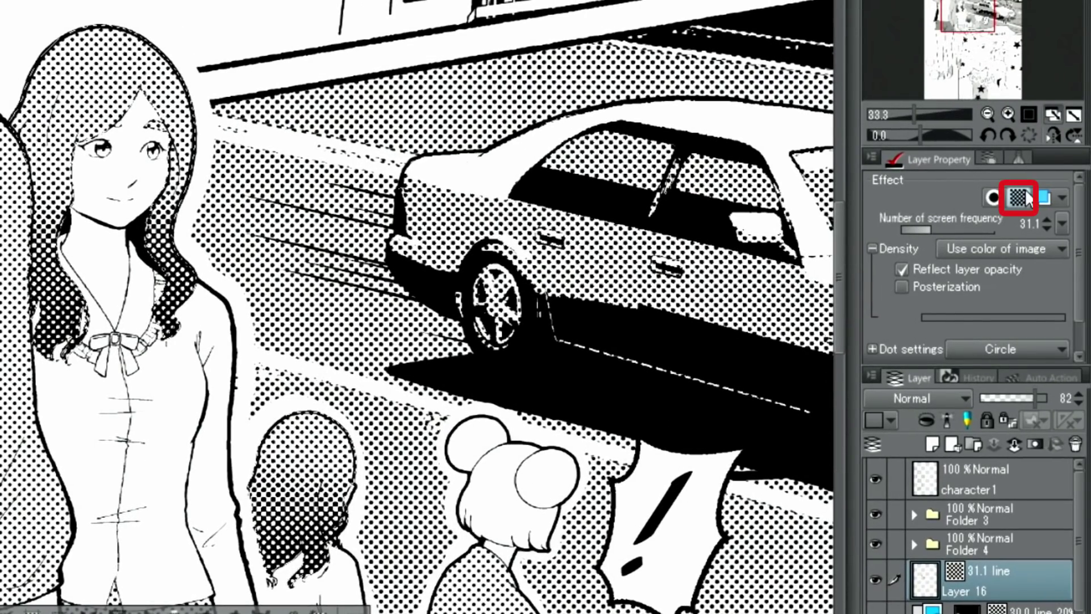
click(1021, 192)
click(1020, 199)
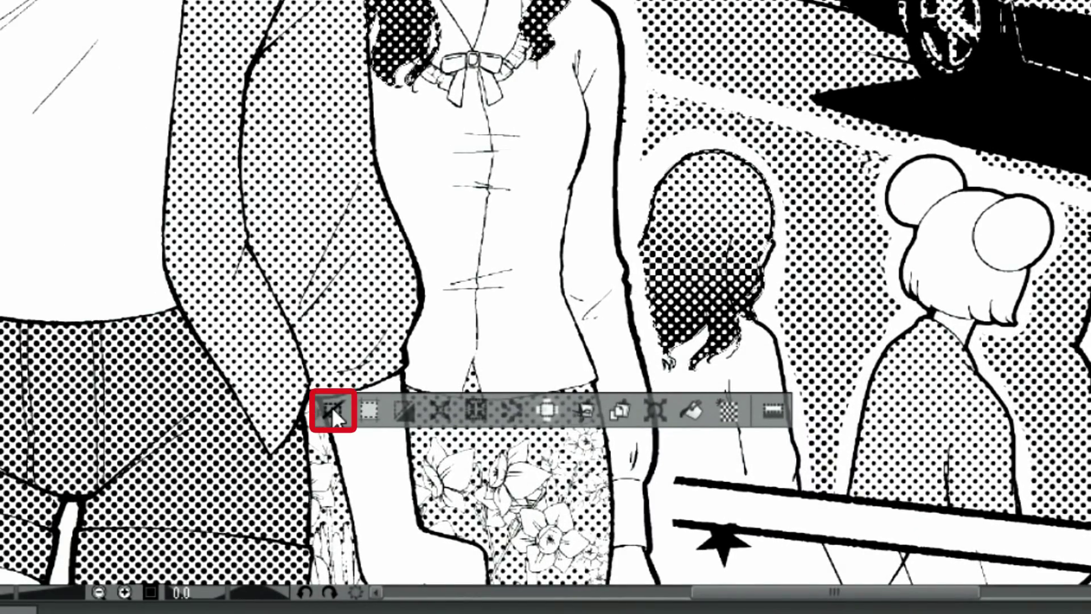
click(331, 407)
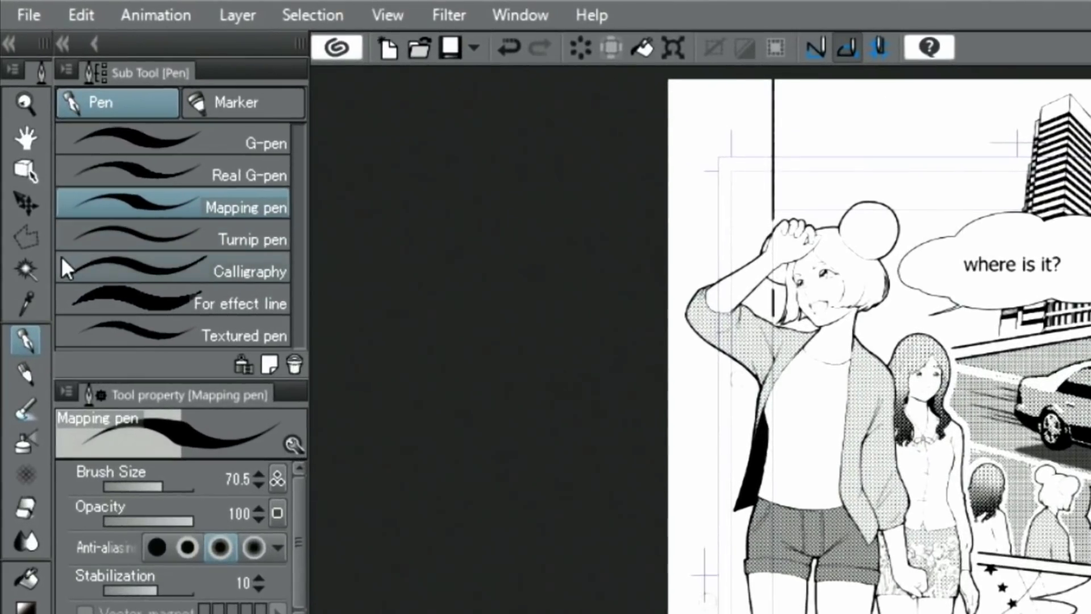
- Auto-select the sky with Close gap and apply a 60-line, 30% circle-dot tone to it
click(27, 267)
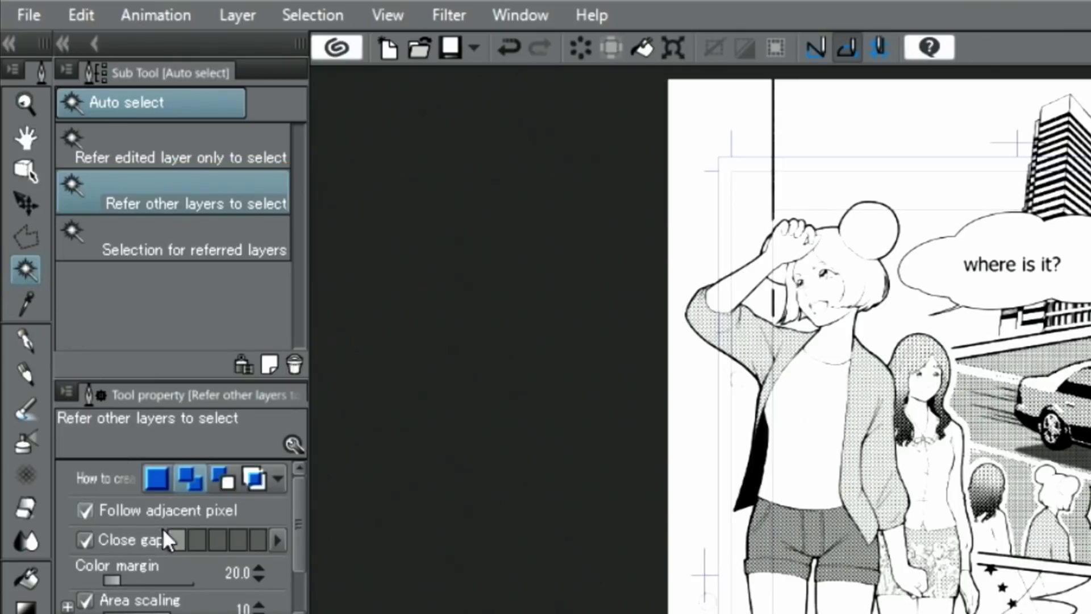
click(219, 540)
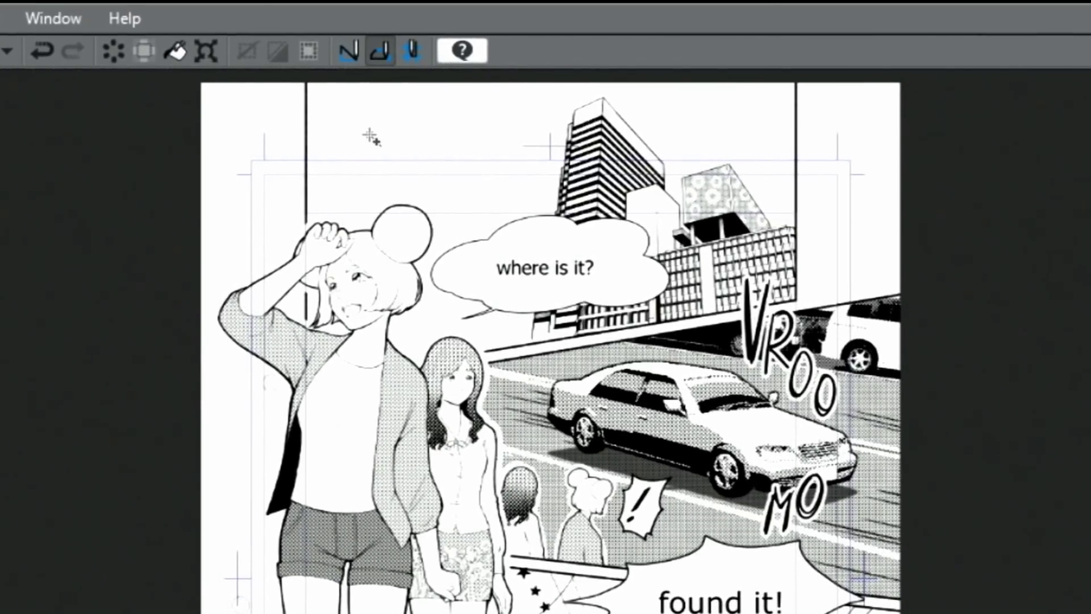
click(382, 164)
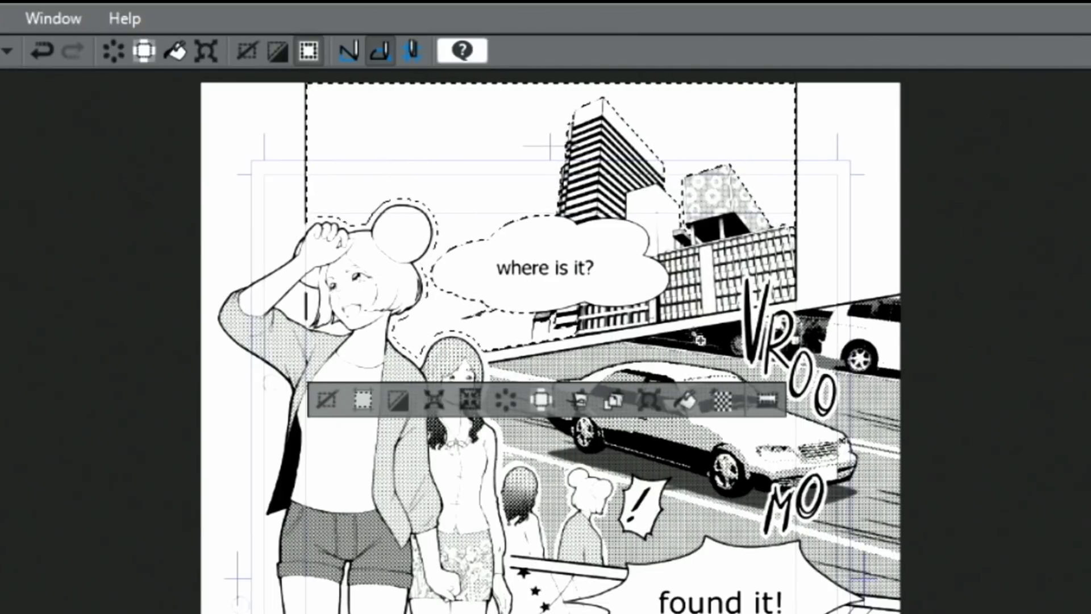
click(723, 405)
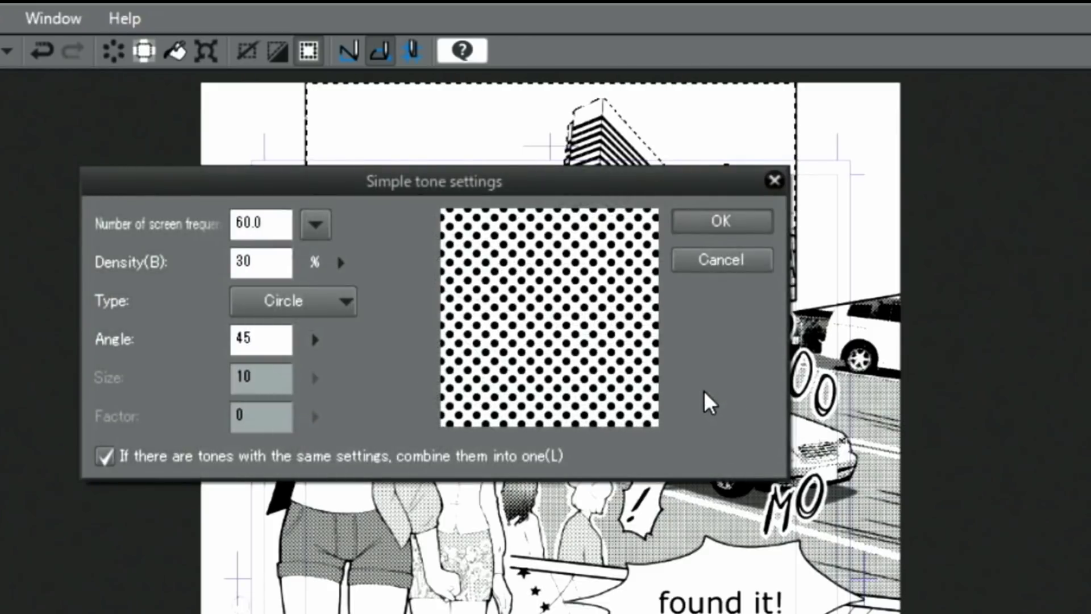
click(341, 263)
click(368, 217)
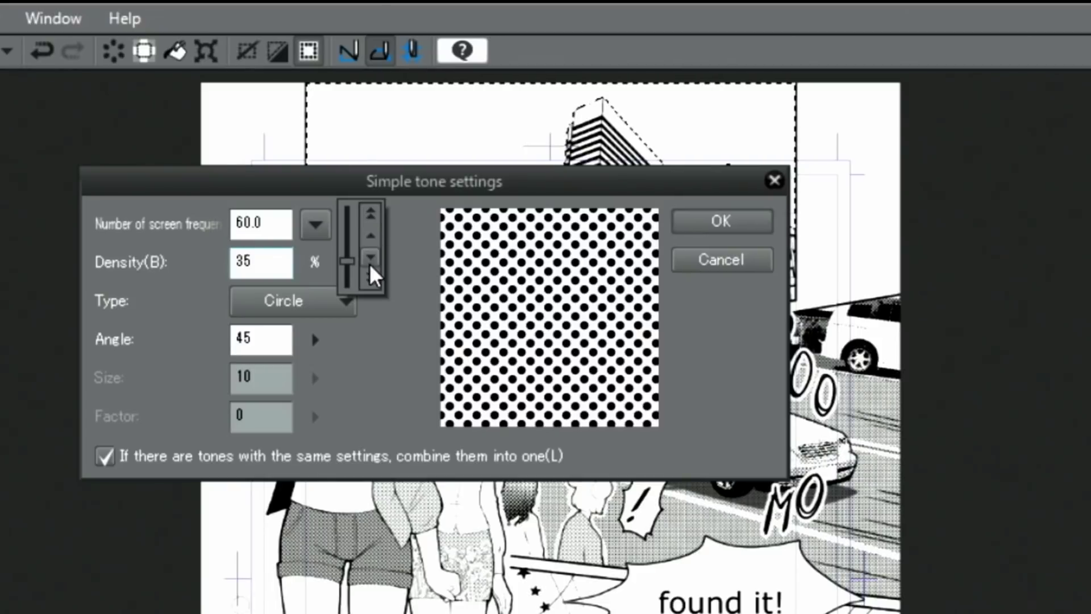
click(370, 278)
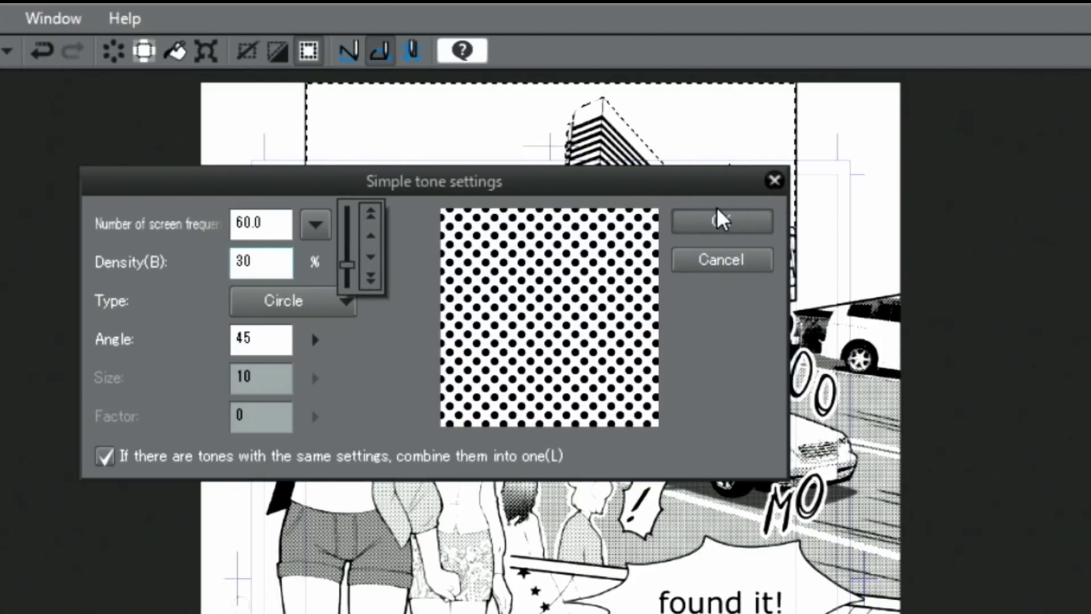
click(720, 222)
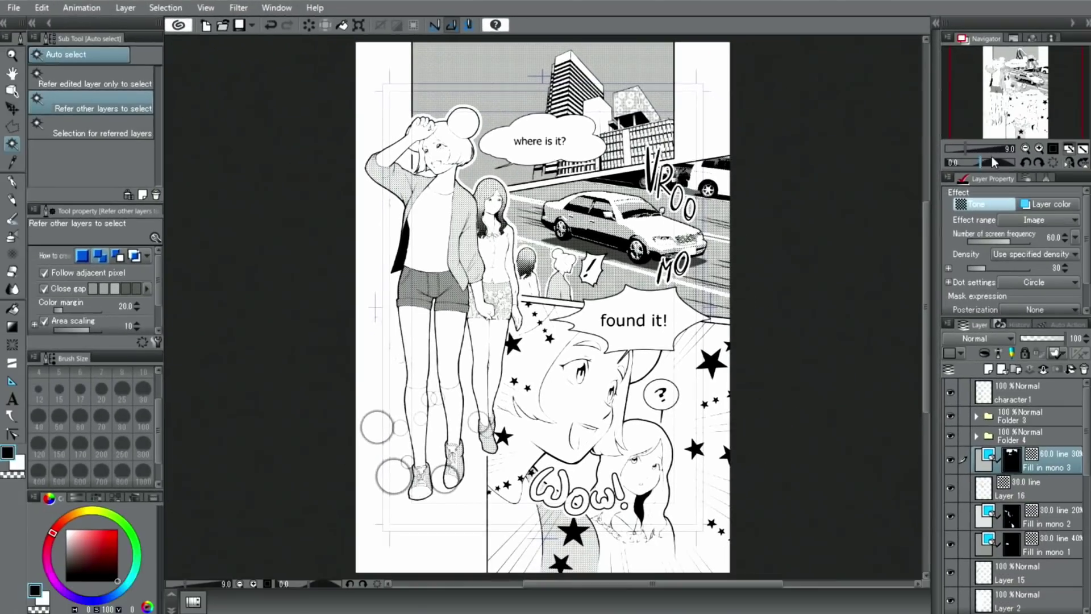
- Scrape the sky tone above the girl's head with the Cross-hatching (for tone scraping) brush
click(1038, 149)
click(1038, 149)
drag(1016, 87, 1012, 48)
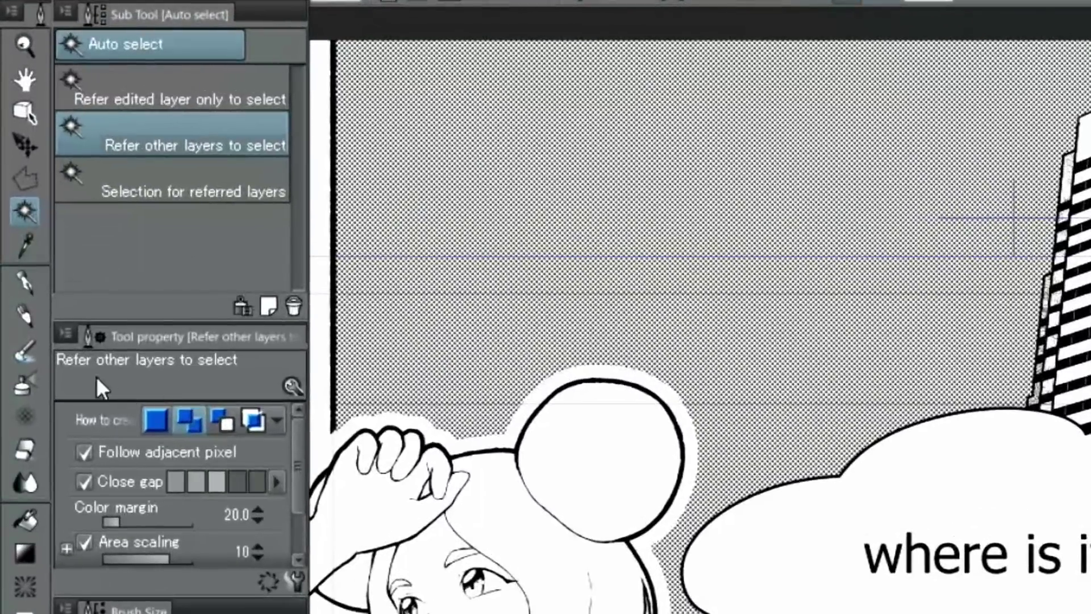
click(23, 388)
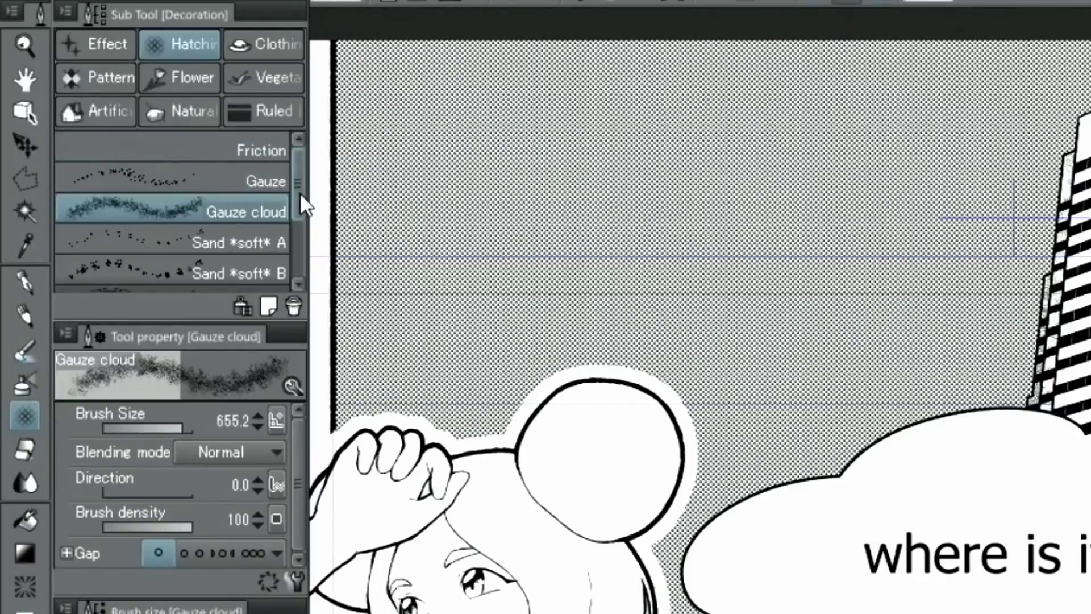
drag(299, 191, 299, 268)
click(250, 269)
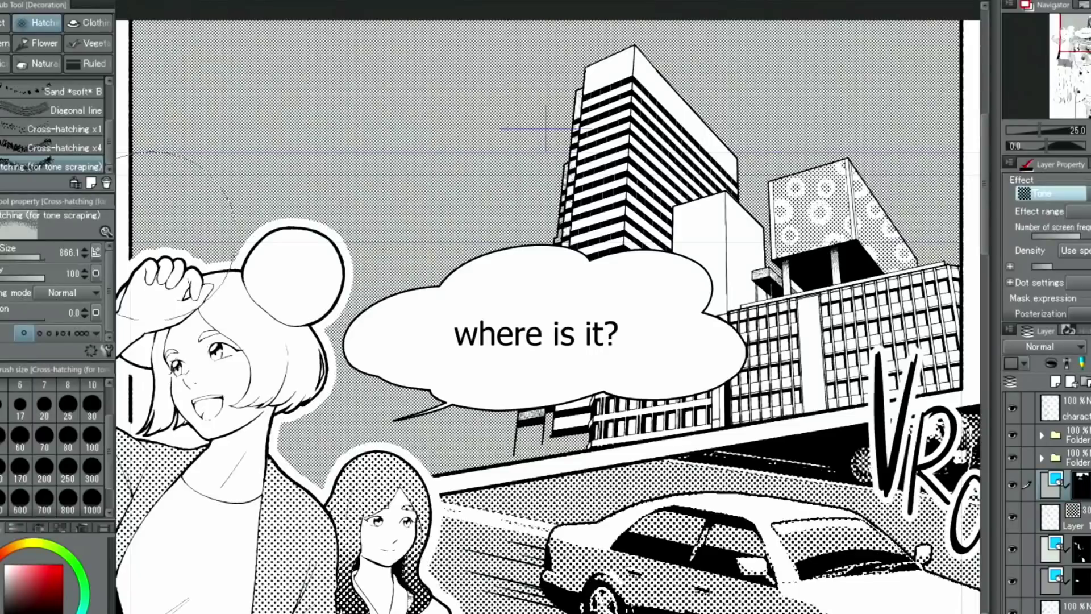
mouse_move(171, 221)
mouse_down()
mouse_move(193, 239)
mouse_move(267, 432)
mouse_move(398, 455)
mouse_move(454, 528)
mouse_move(511, 443)
mouse_move(534, 438)
mouse_move(426, 341)
mouse_move(284, 290)
mouse_move(500, 336)
mouse_move(262, 204)
mouse_move(397, 255)
mouse_move(215, 260)
mouse_up()
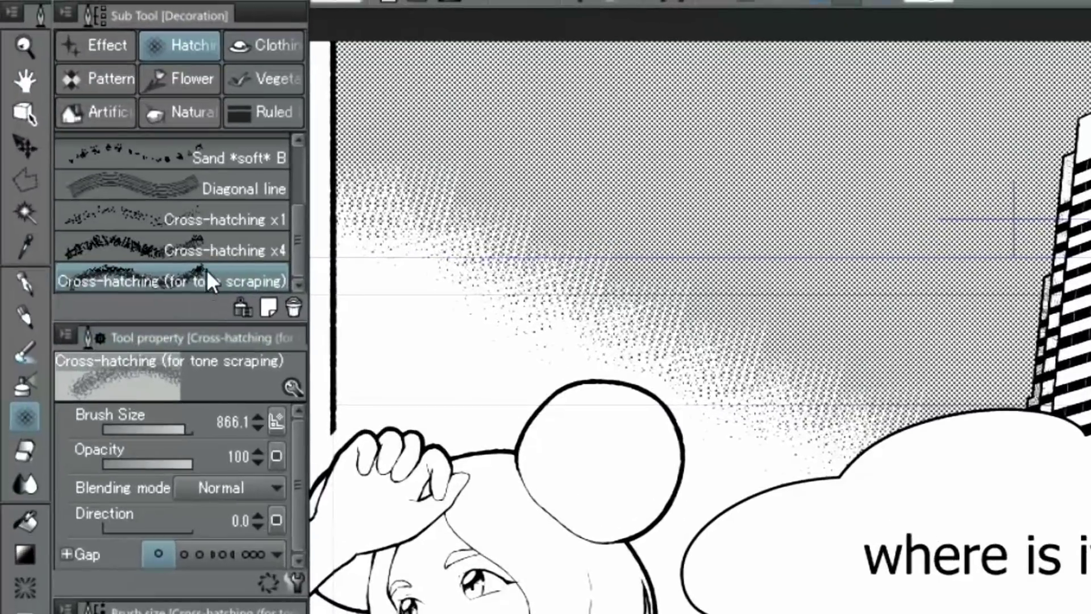
drag(297, 238, 294, 181)
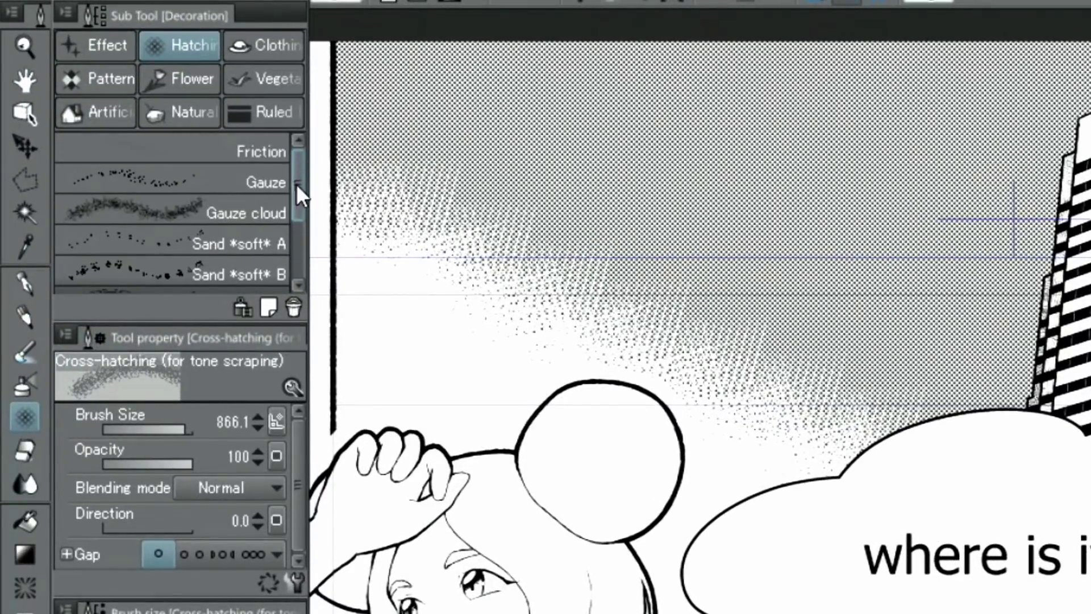
- Paint clouds with the Gauze cloud brush at size 214.7, then set the sky tone to 30 lines, 20% density
click(245, 216)
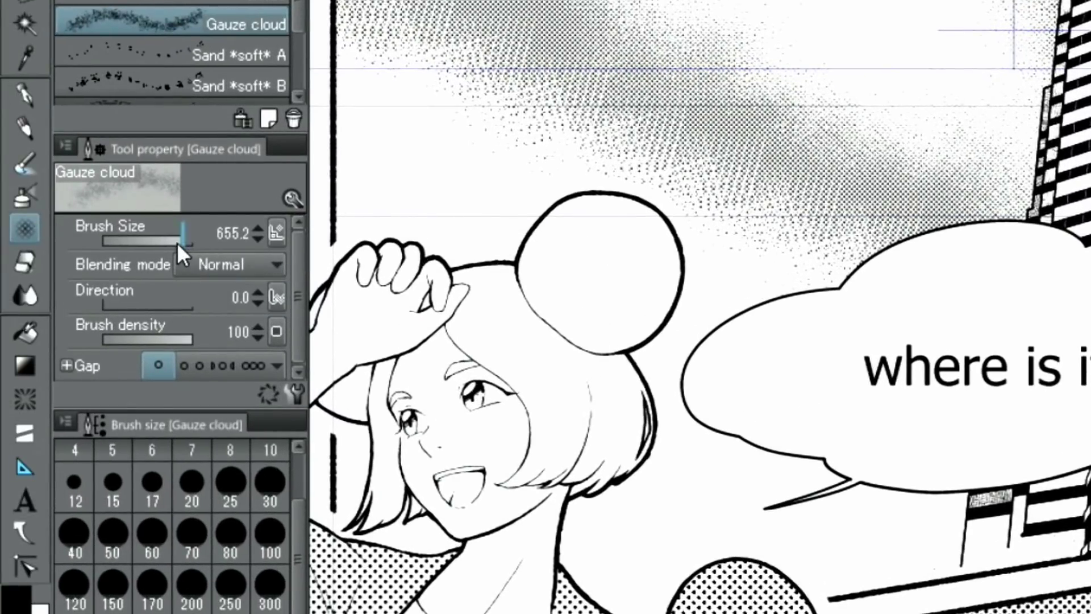
drag(176, 242, 172, 241)
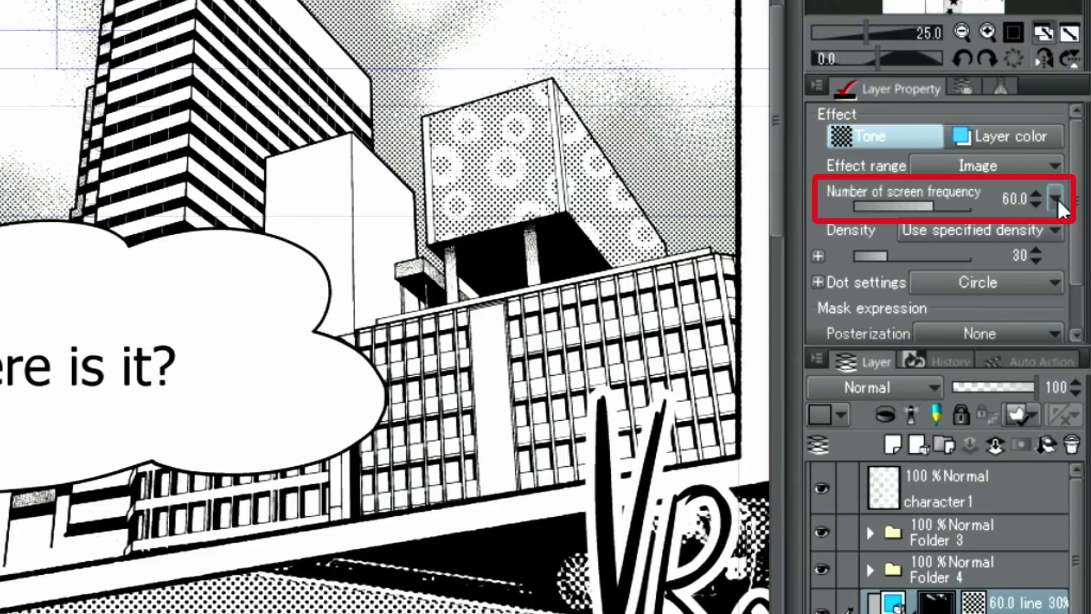
click(1056, 199)
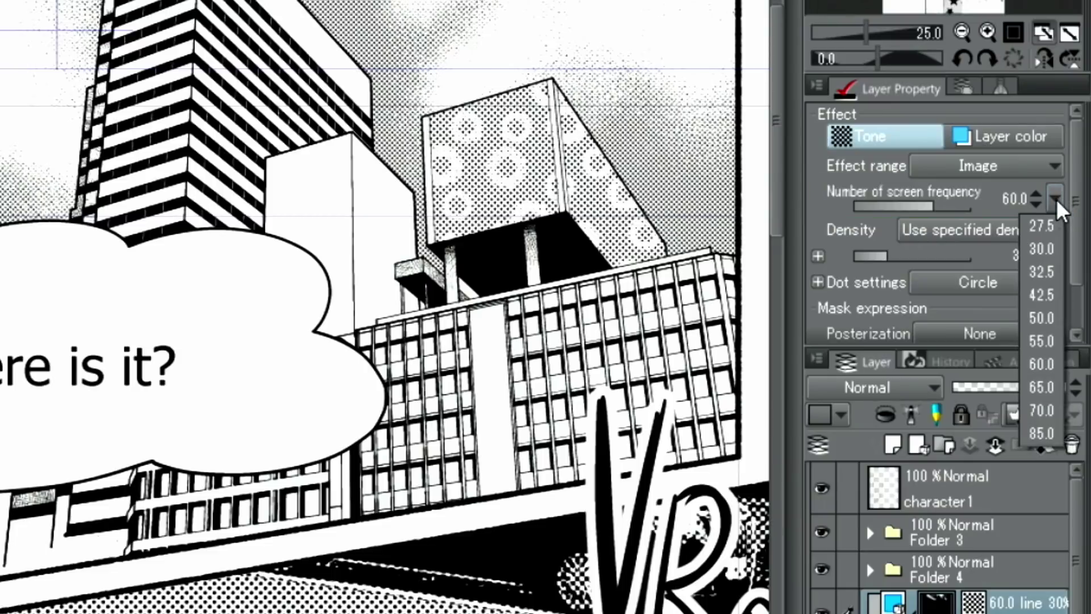
click(1045, 249)
click(1035, 259)
click(1035, 259)
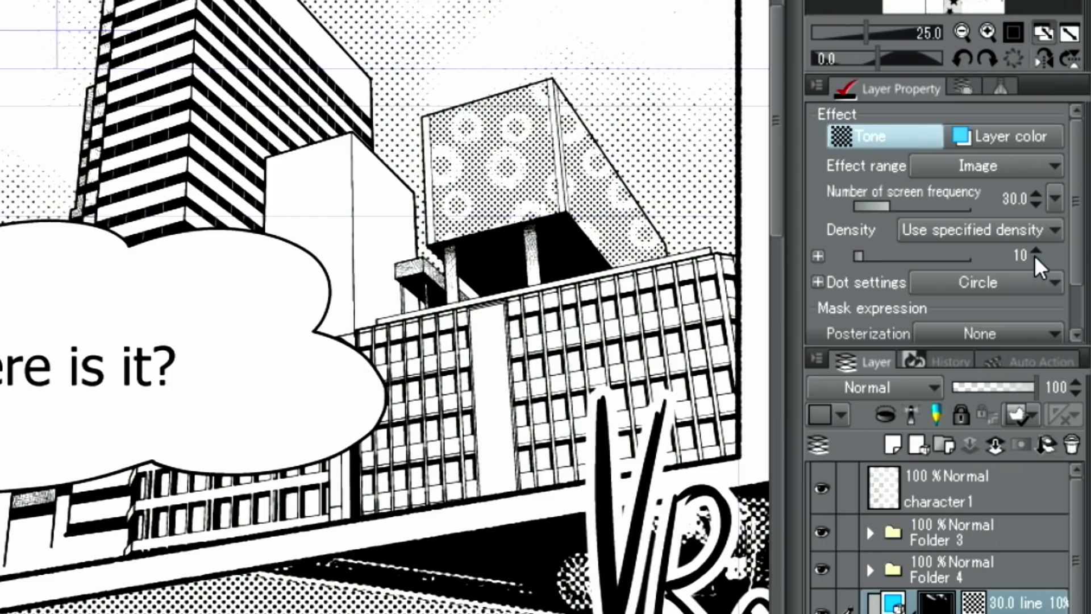
click(1035, 250)
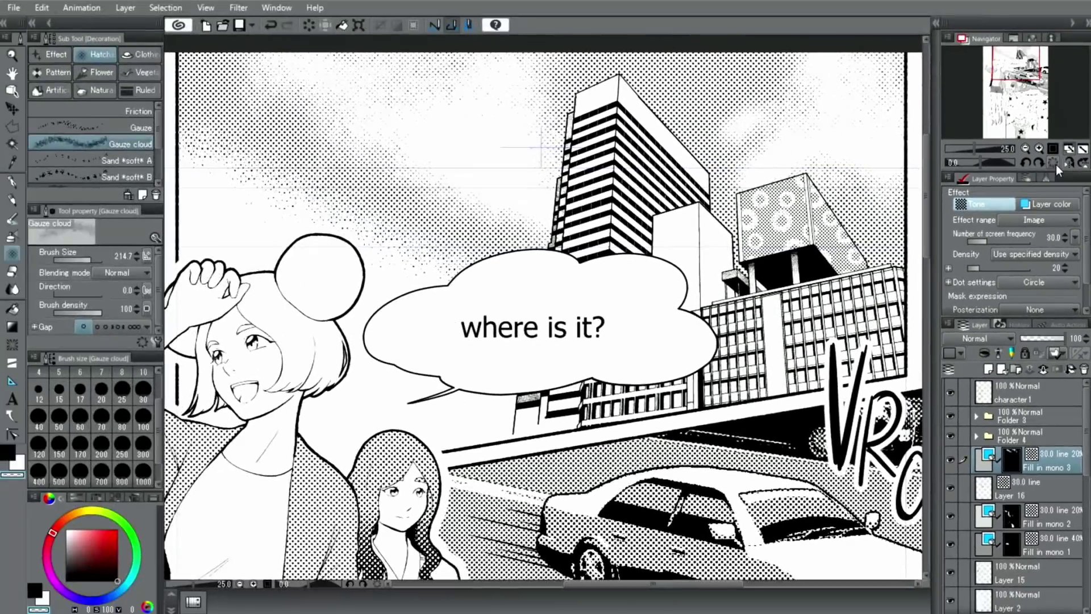
- Fit the whole page, switch to Auto select, and hide Folder 4's sound-effect lettering
click(1083, 150)
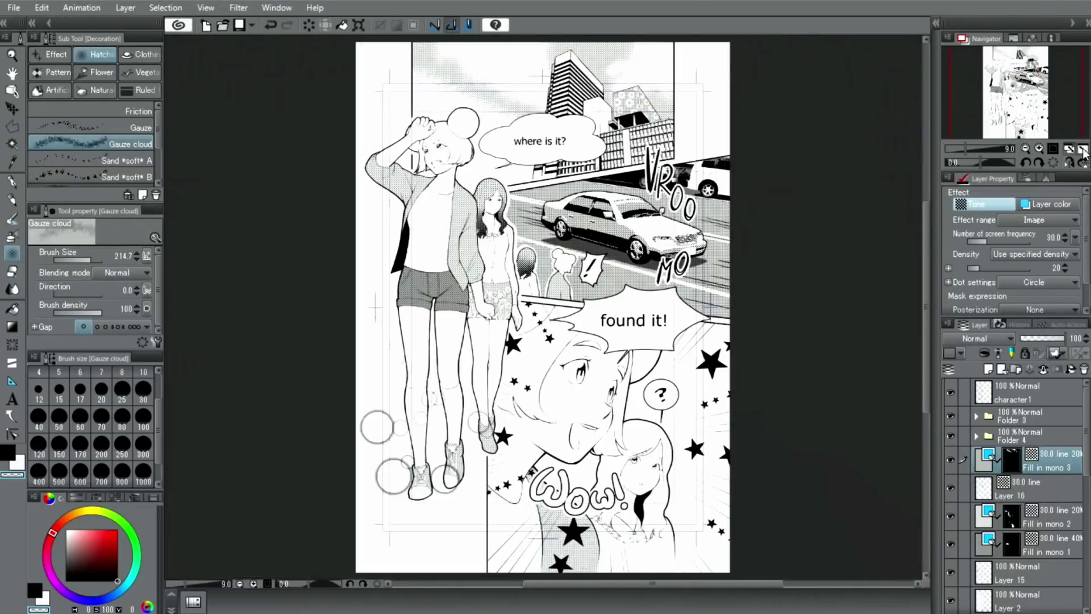
key(w)
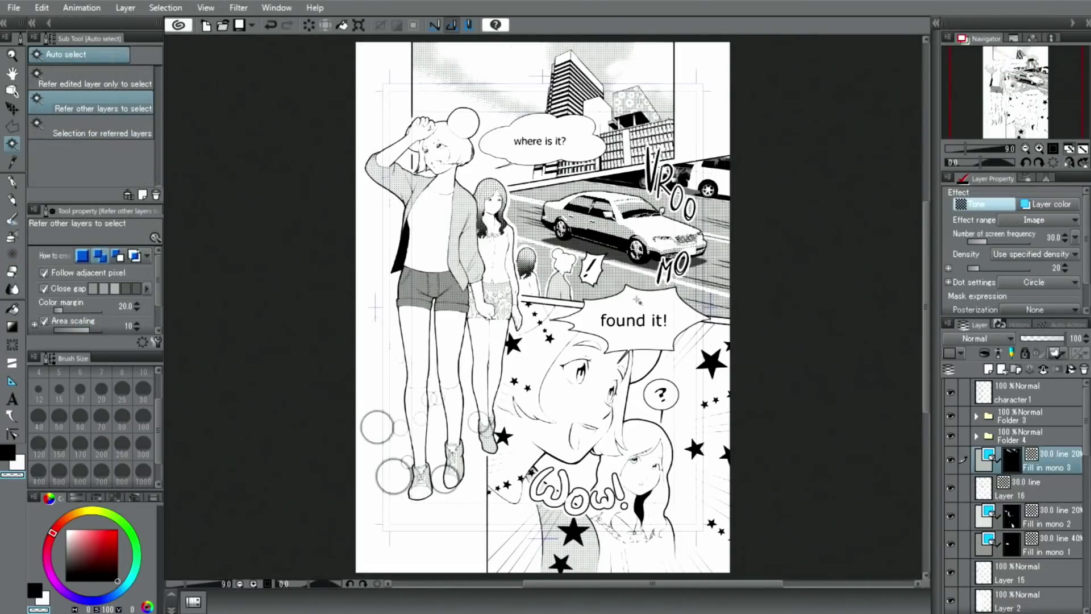
click(950, 434)
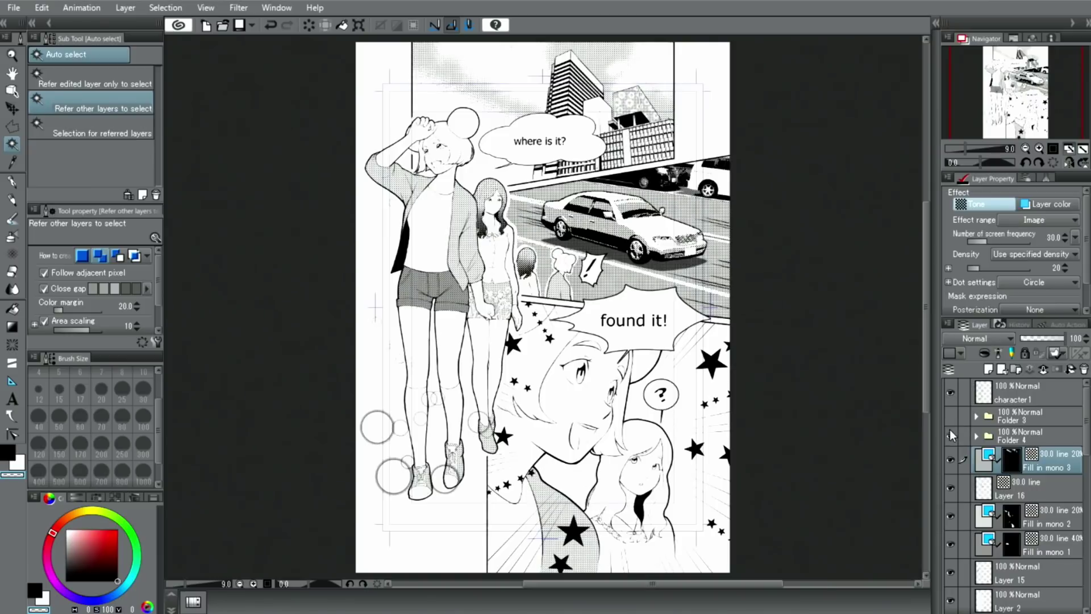
- Zoom into the bottom panel and auto-select the long-haired girl's hair
click(1039, 148)
drag(1022, 104, 1035, 132)
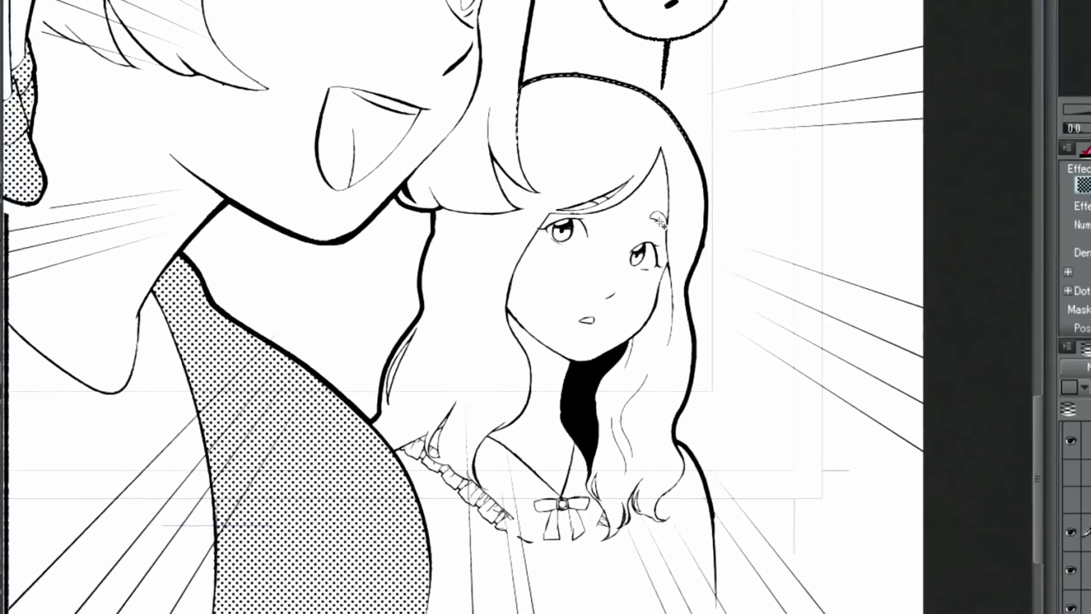
click(603, 204)
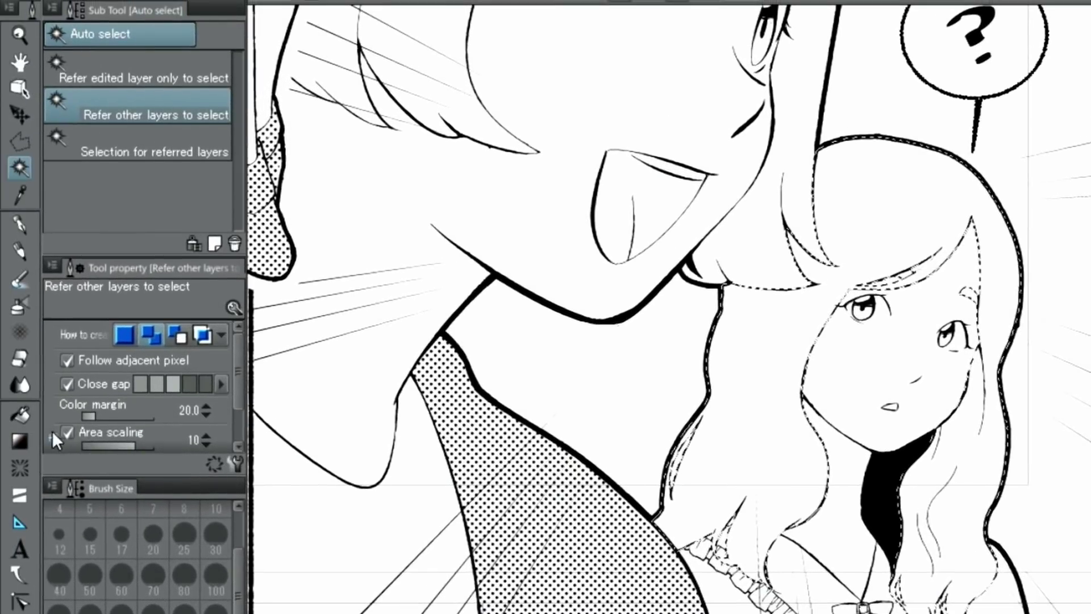
click(25, 437)
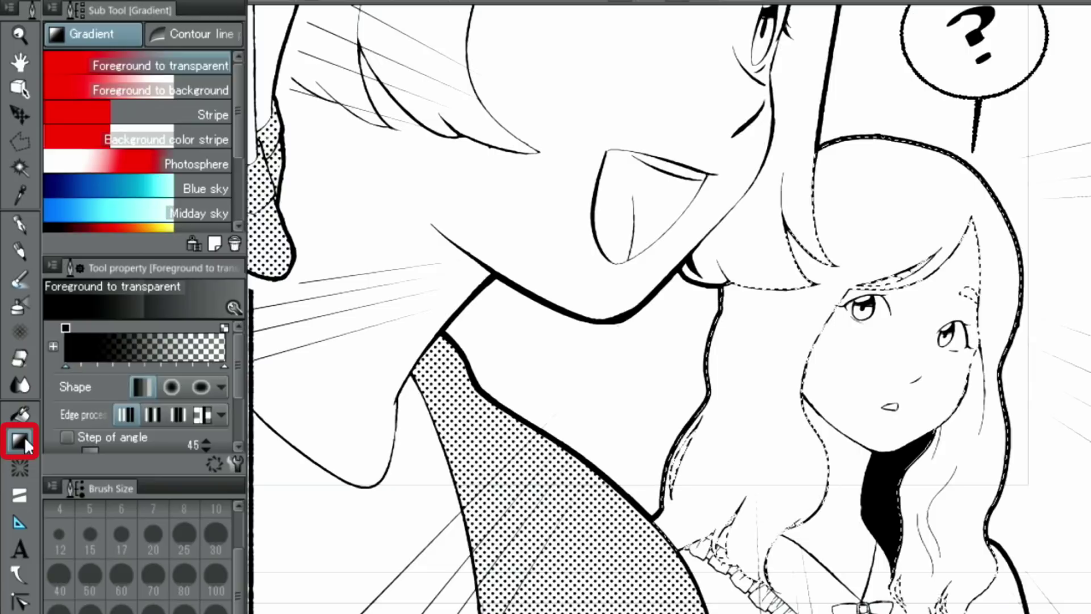
- Lay a Manga gradient tone down over the girl's hair
drag(237, 114, 236, 200)
click(201, 218)
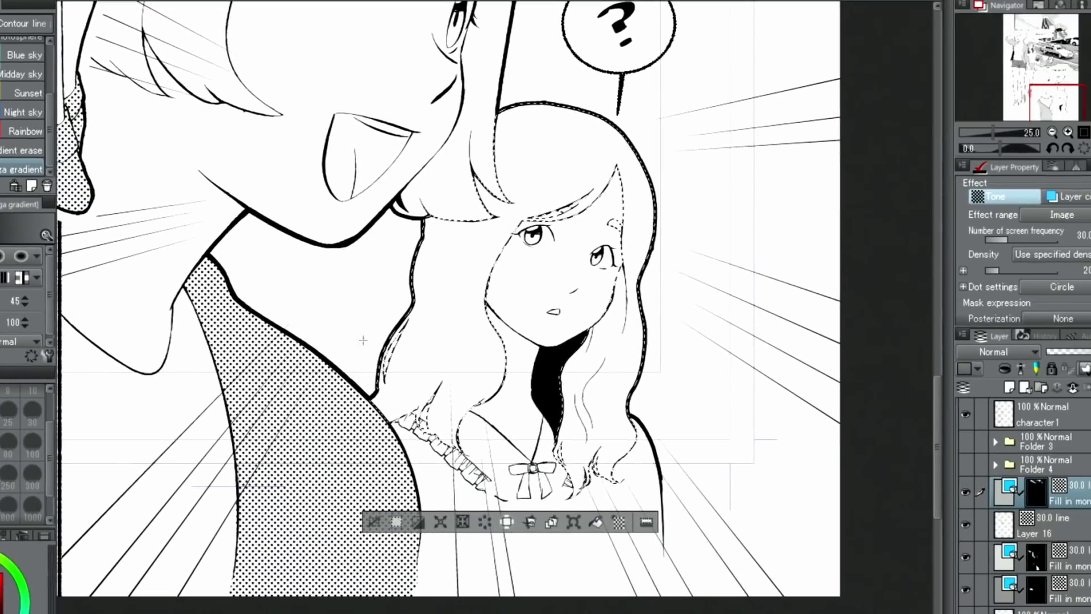
mouse_move(531, 458)
mouse_down()
mouse_move(529, 191)
mouse_move(508, 192)
mouse_up()
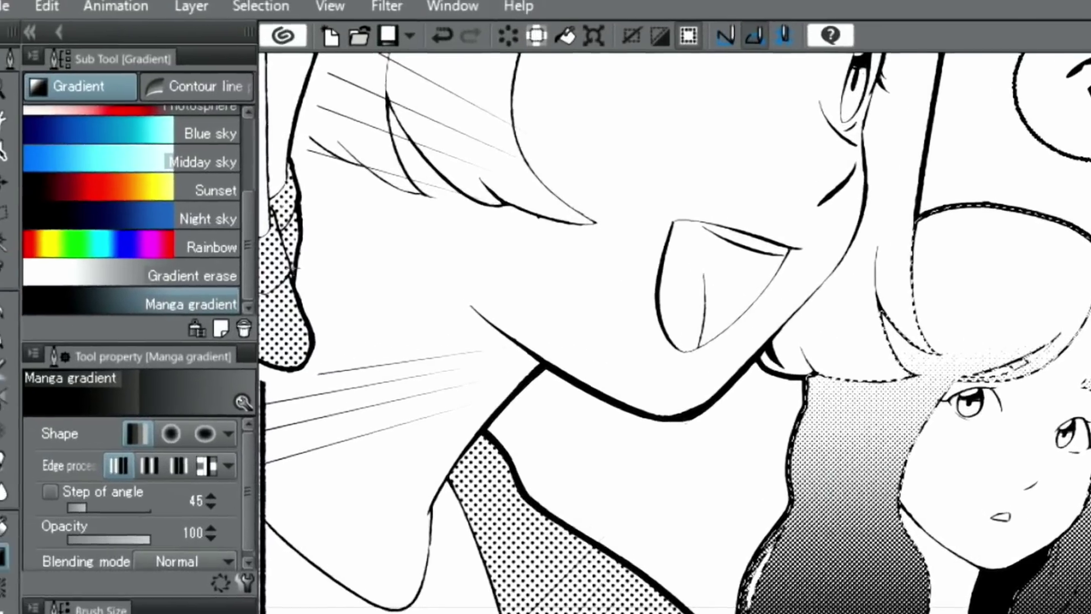
- Drag the gradient's handles upward so the tone fades up to her crown
click(23, 171)
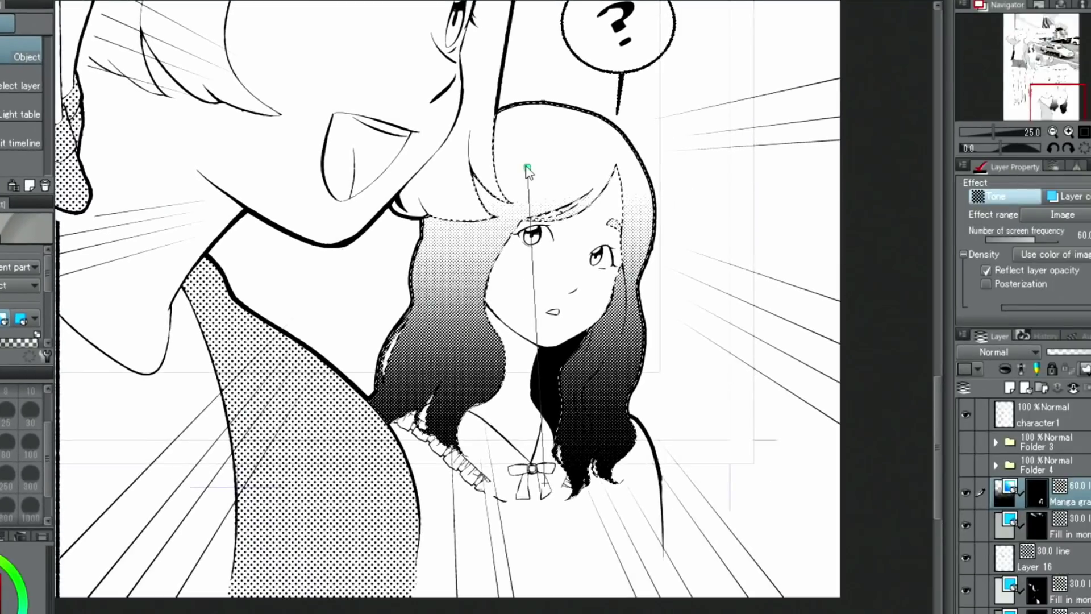
drag(527, 168, 533, 97)
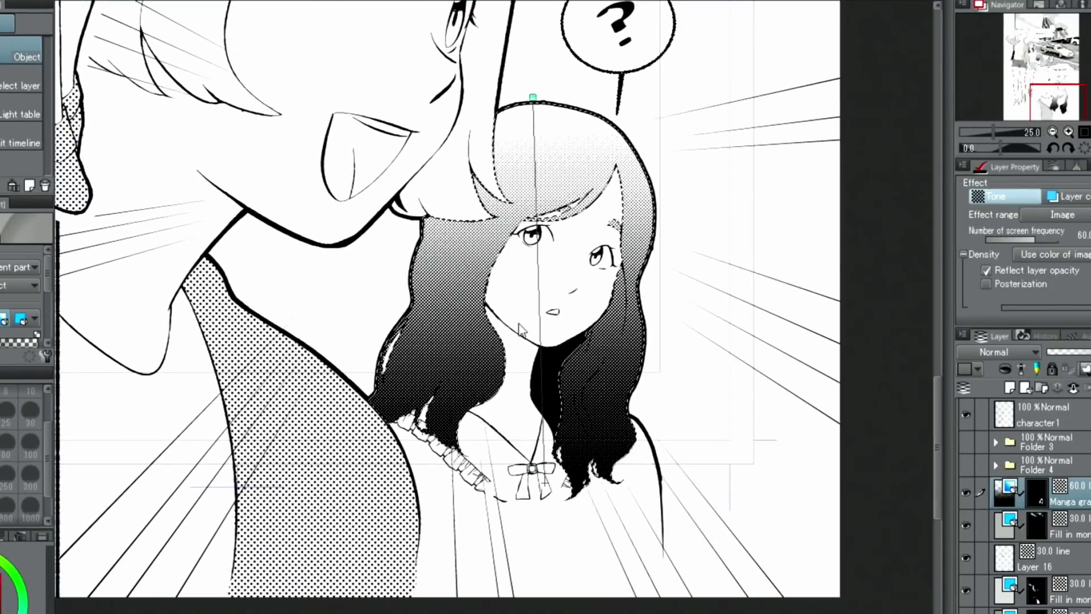
drag(542, 482, 514, 423)
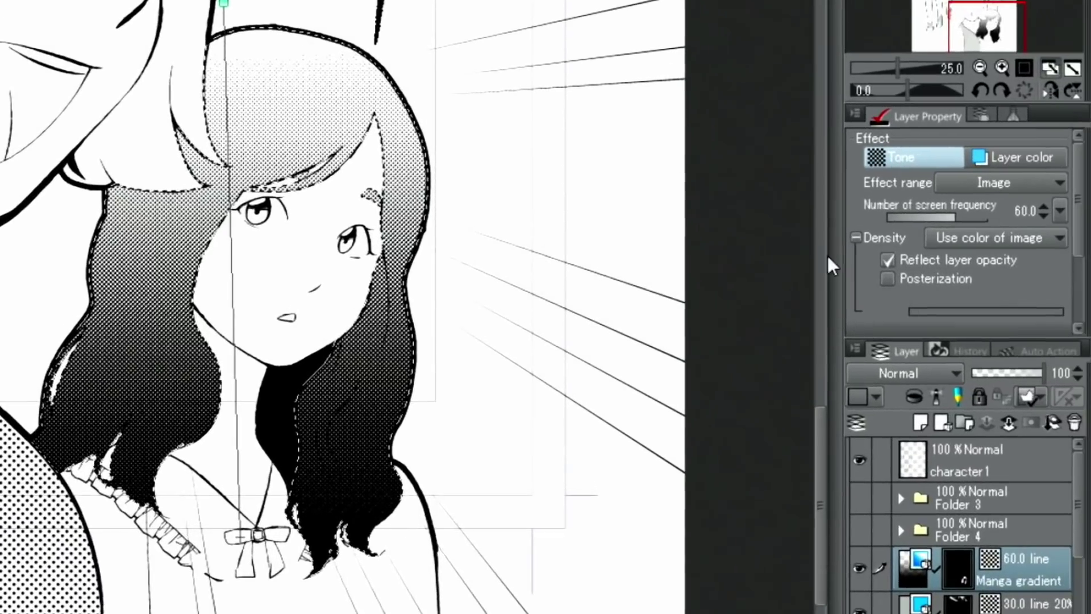
- Set the hair tone to 30.0 screen frequency, show the stars and Wow! lettering, then deselect
click(1058, 210)
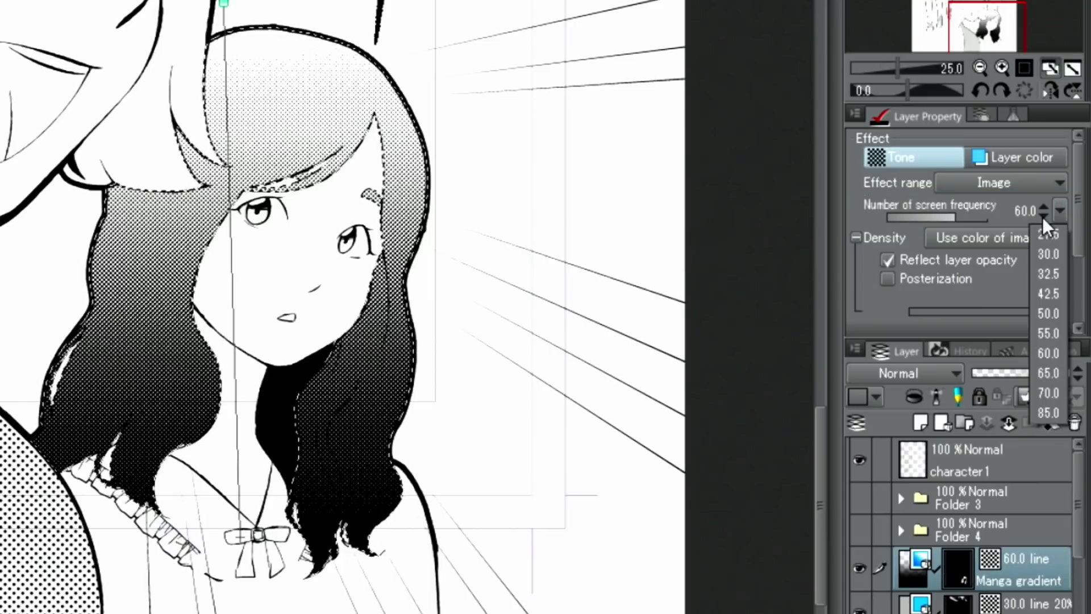
click(1042, 252)
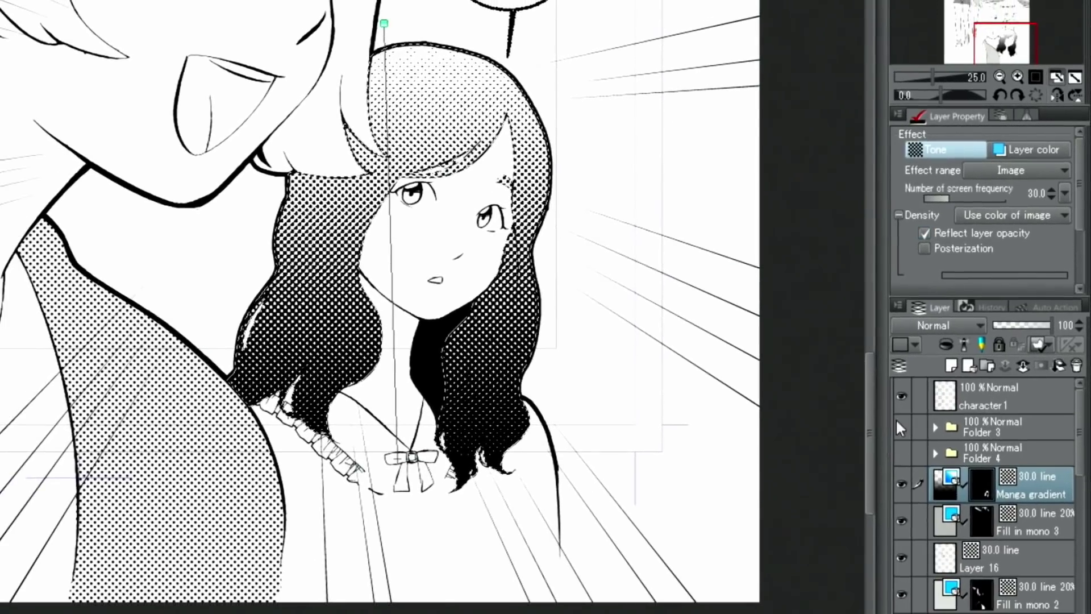
click(859, 497)
click(901, 427)
click(976, 424)
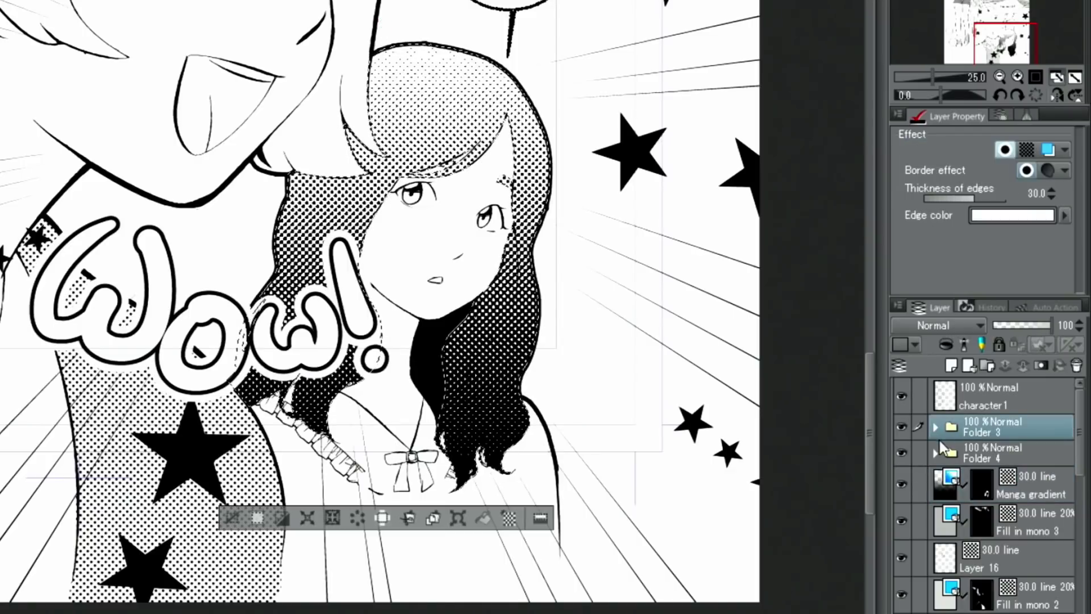
click(231, 517)
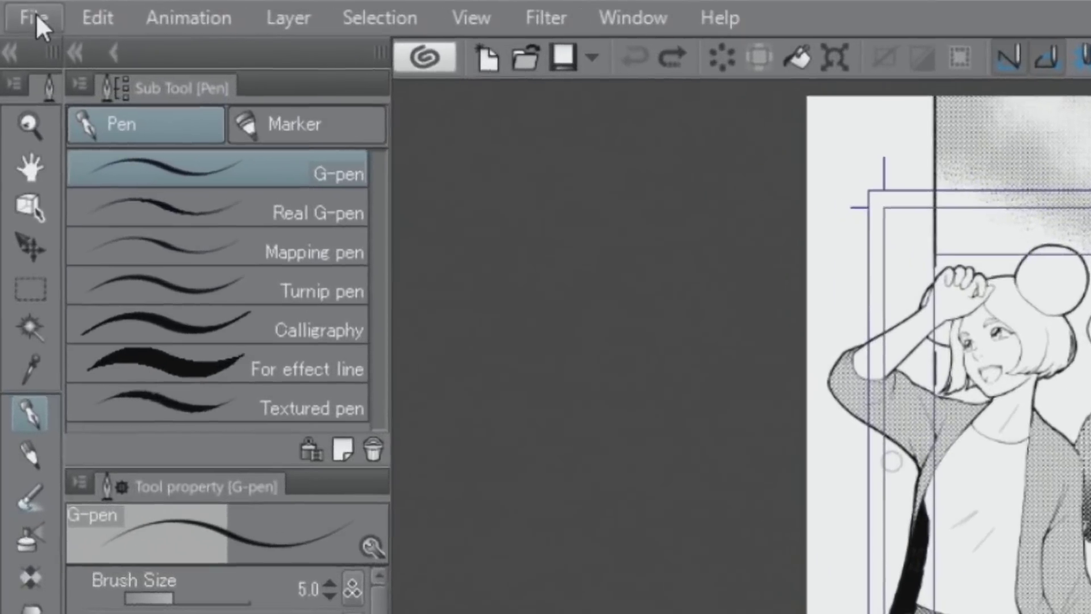
- Save the page as 'Comic' in CLIP STUDIO FORMAT
click(15, 8)
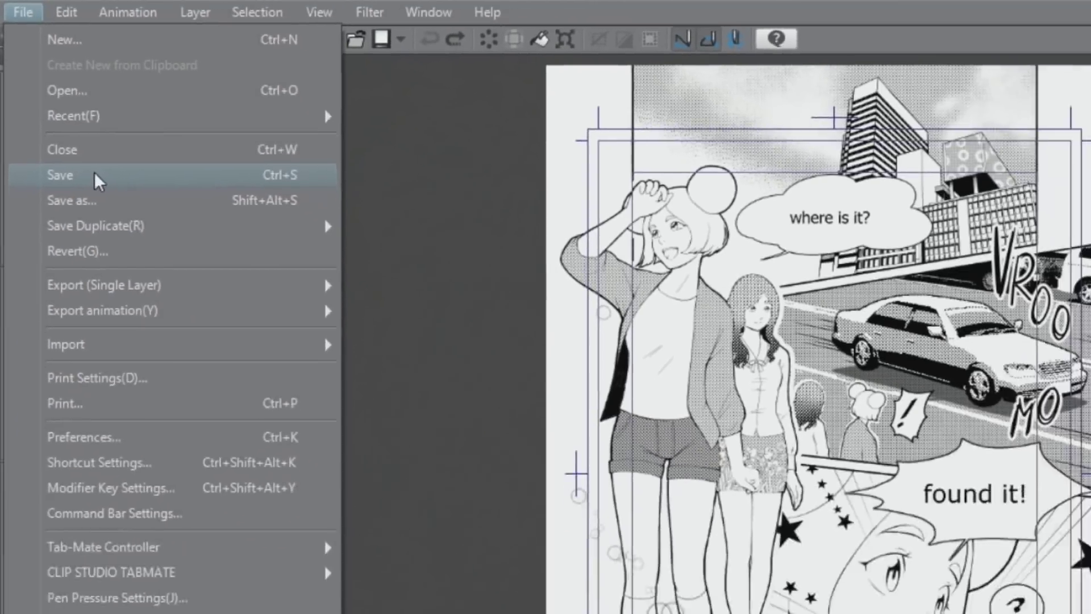
click(152, 280)
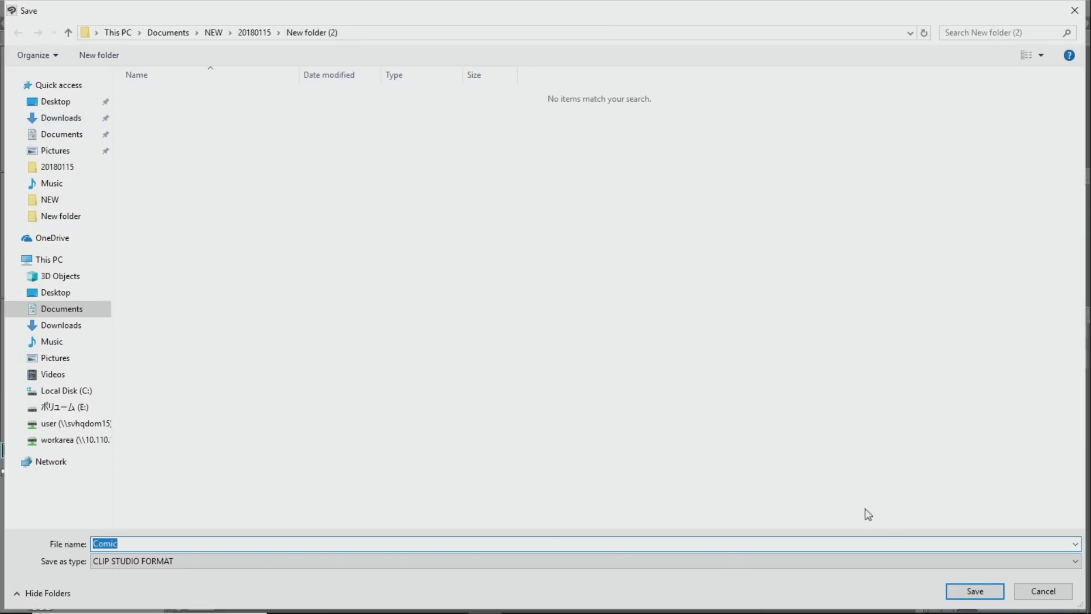
click(954, 591)
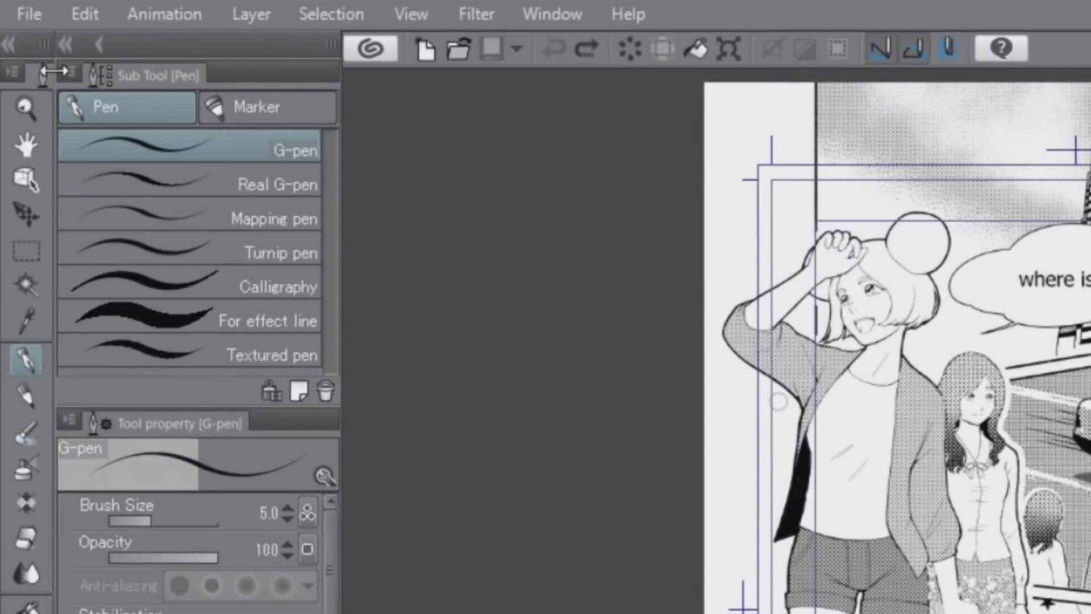
- Export the page as a single-layer PNG named 'Comic'
click(39, 8)
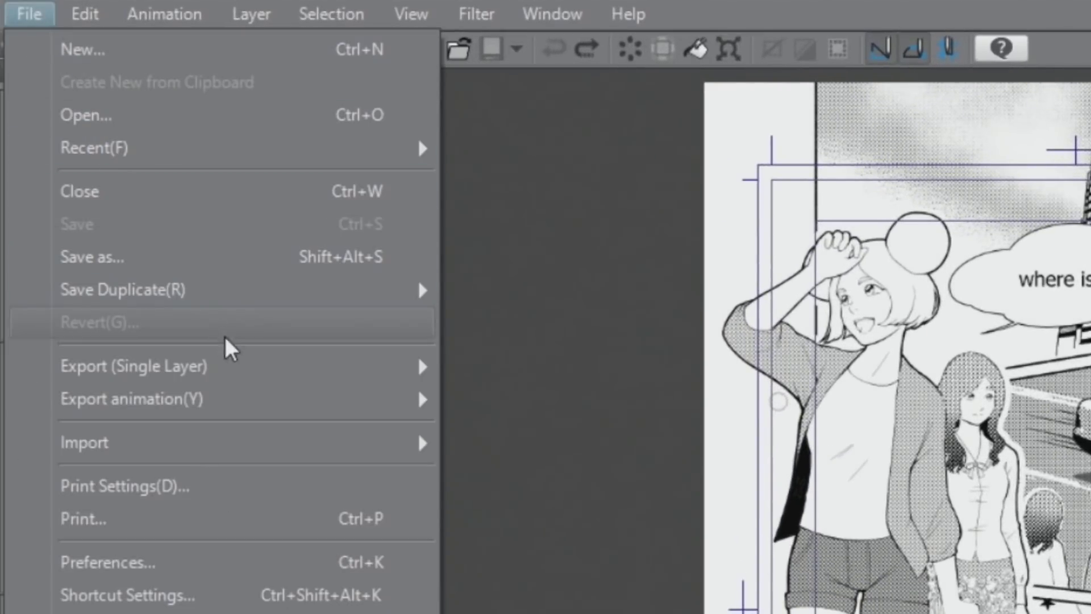
mouse_move(246, 367)
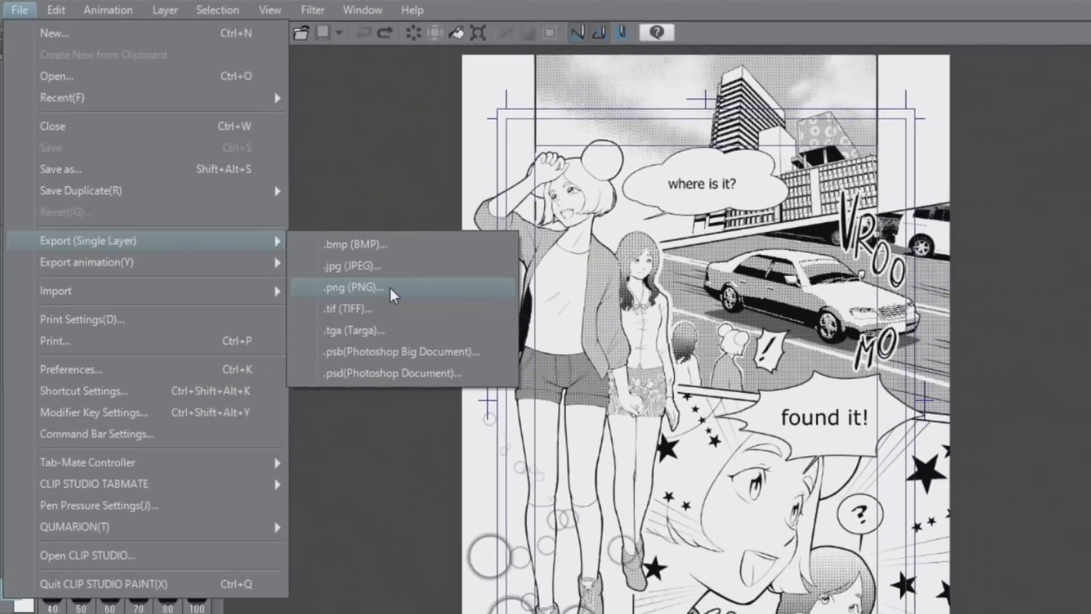
click(597, 444)
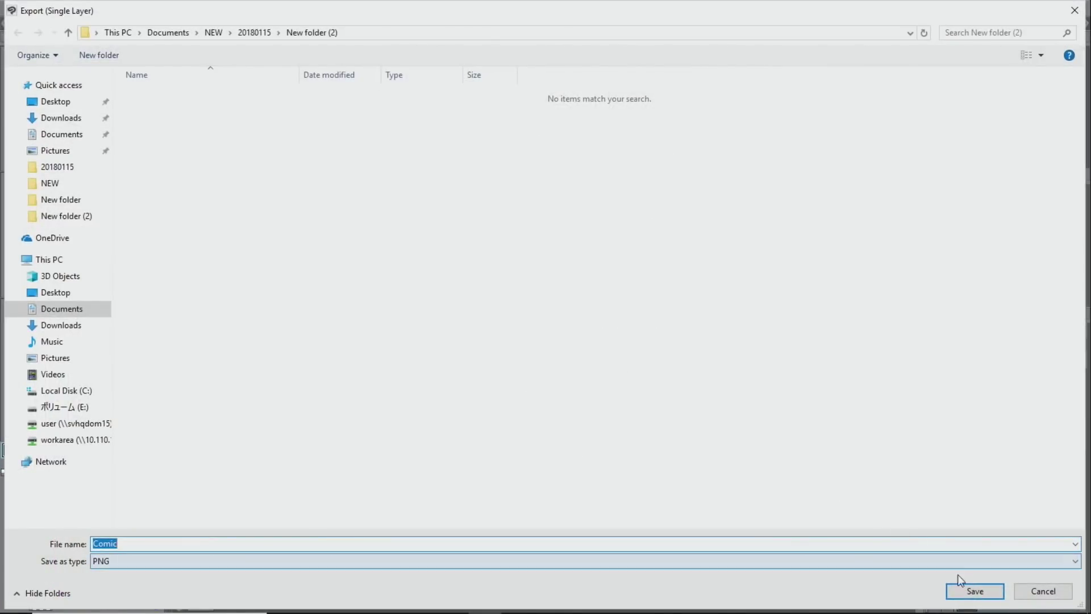
click(966, 591)
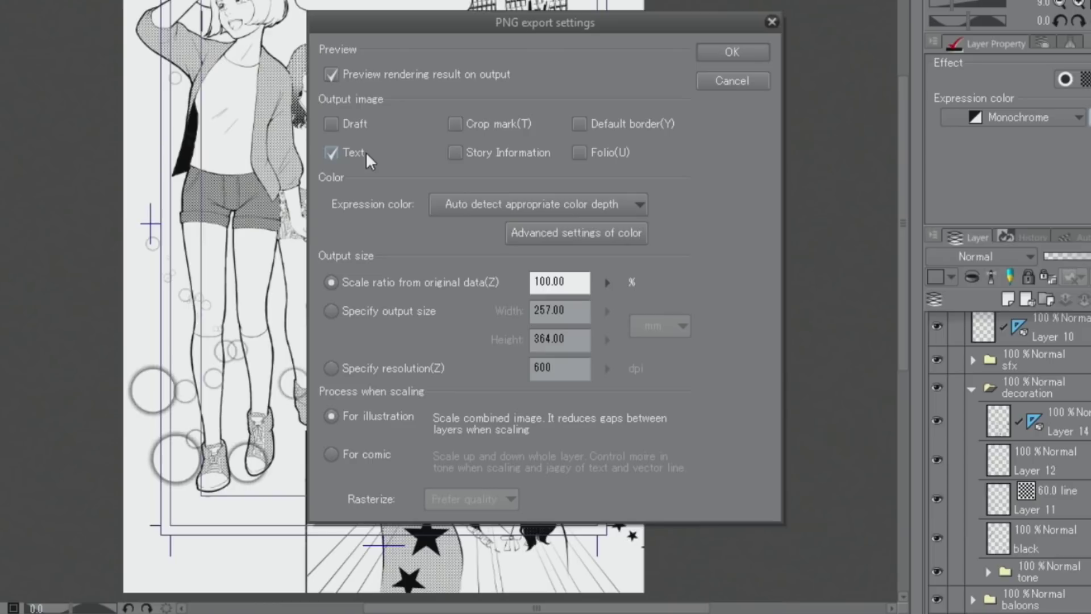
- Set the PNG expression colour to Gray and disable the layer tone effect in advanced colour settings
click(636, 204)
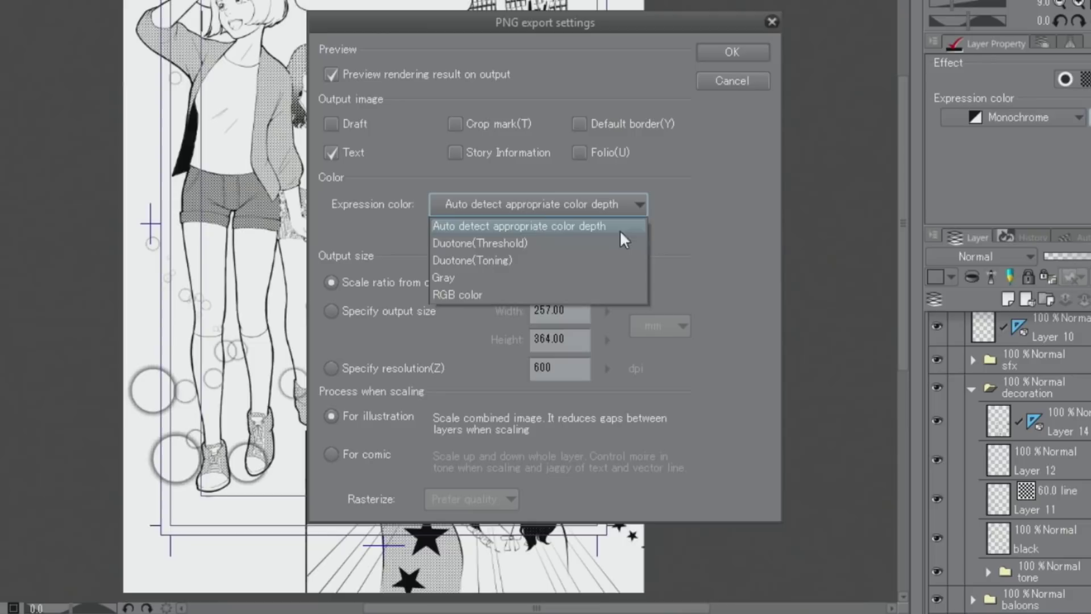
click(516, 278)
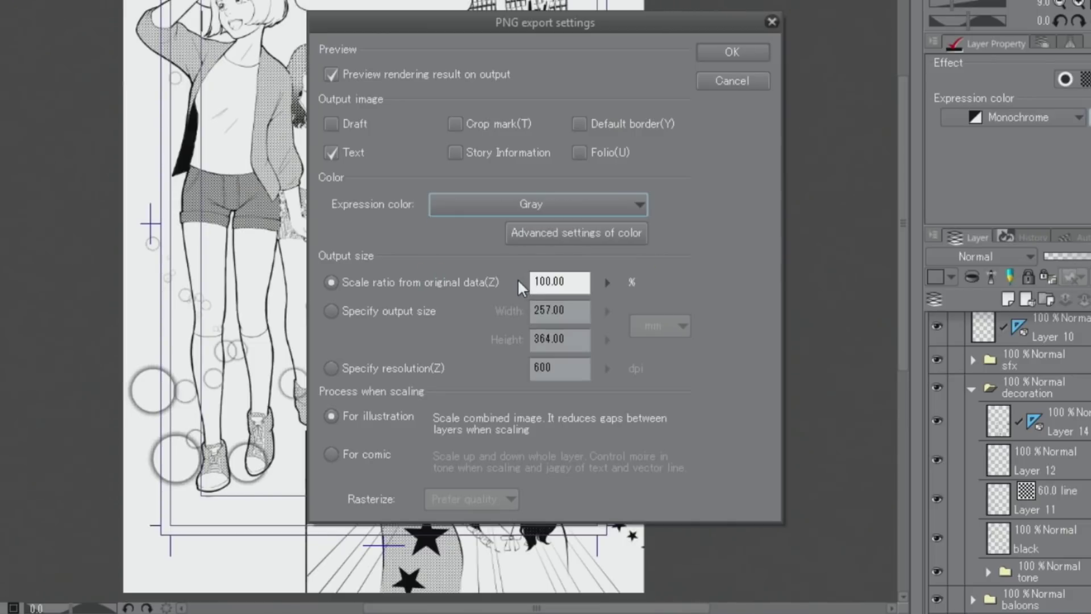
click(627, 236)
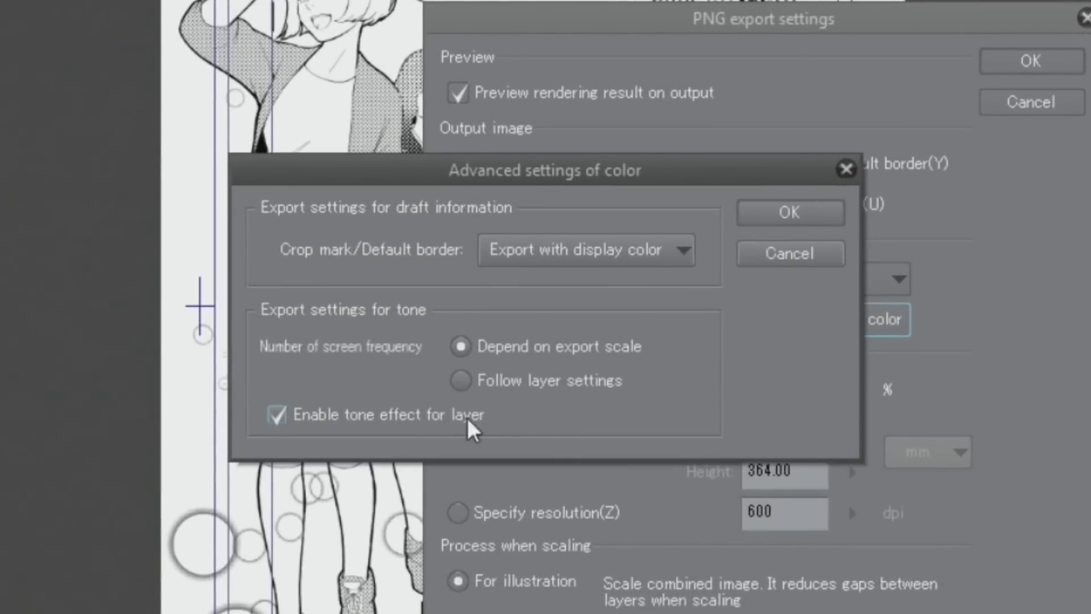
click(277, 418)
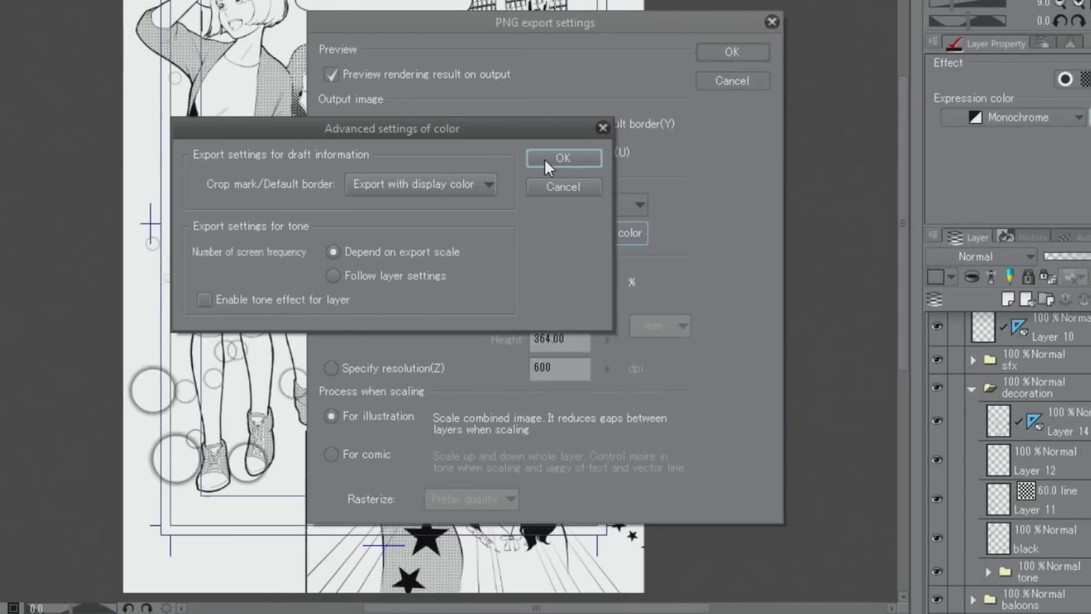
click(568, 166)
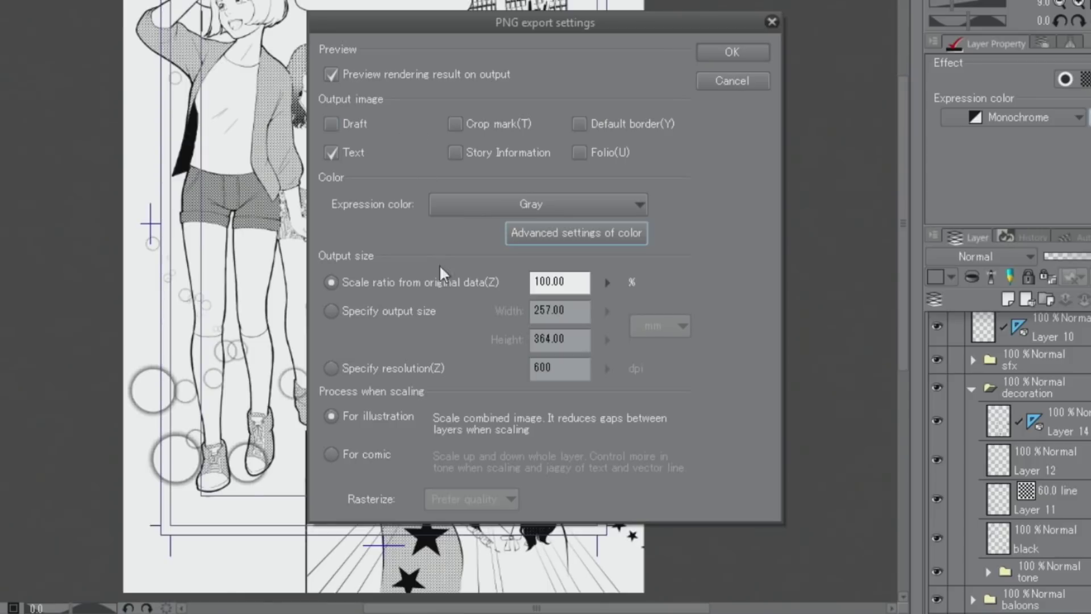
- Specify a pixel output size with height 1000 px (706 × 1000) and confirm the export settings
click(332, 312)
click(653, 326)
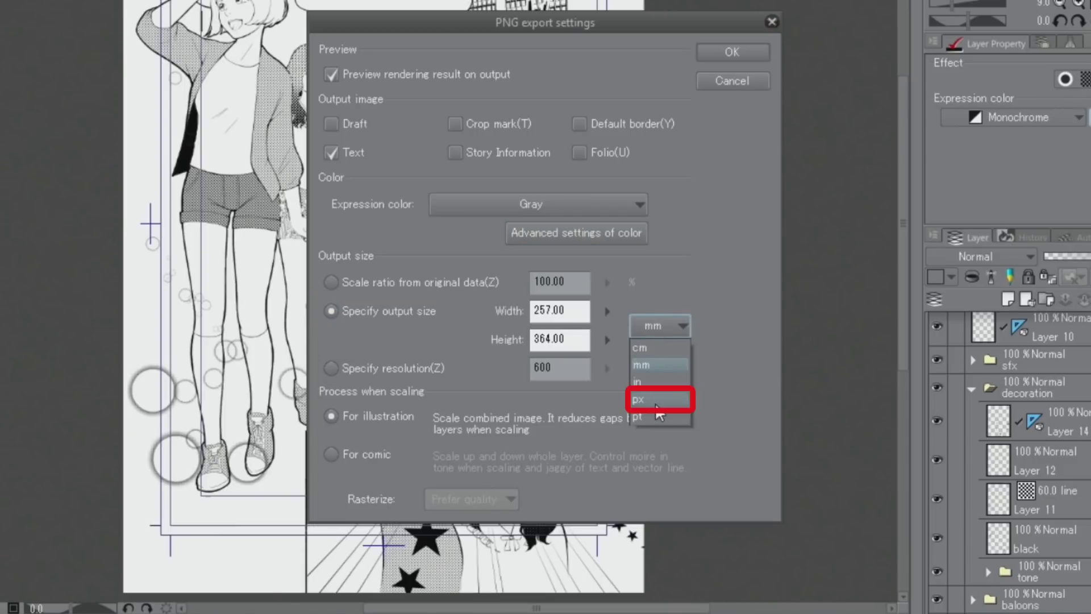
click(657, 398)
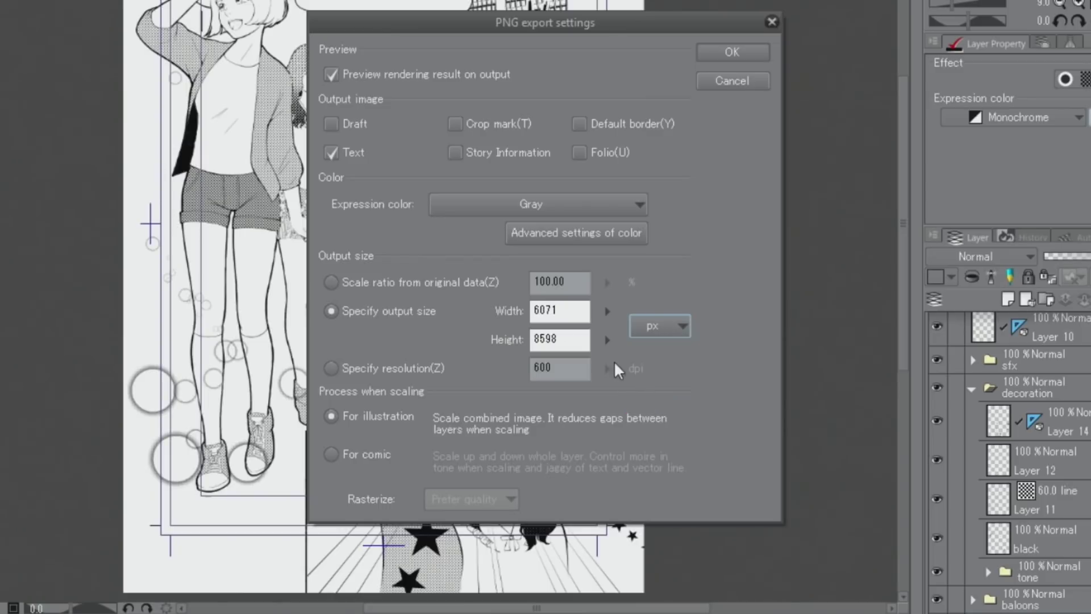
double_click(577, 339)
text(1000)
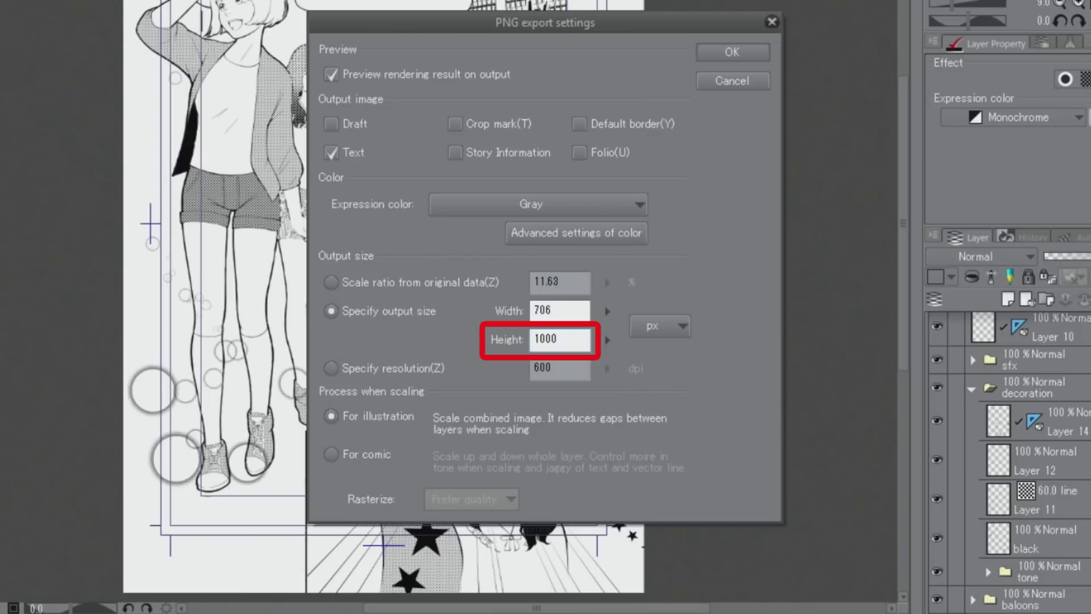
click(725, 48)
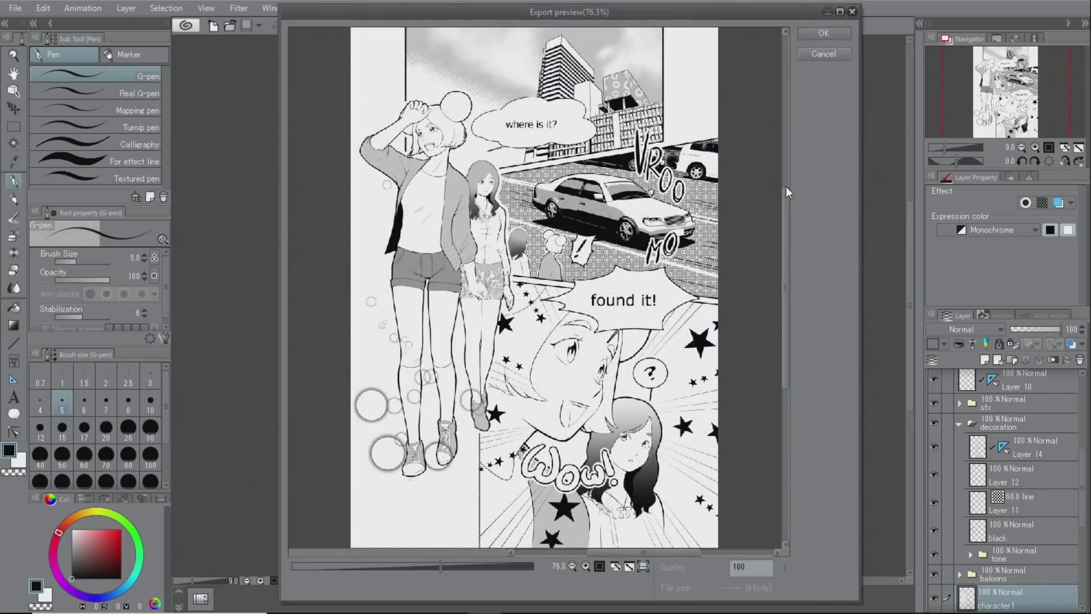
- Accept the gray export preview to write the 706 × 1000 px PNG
click(823, 33)
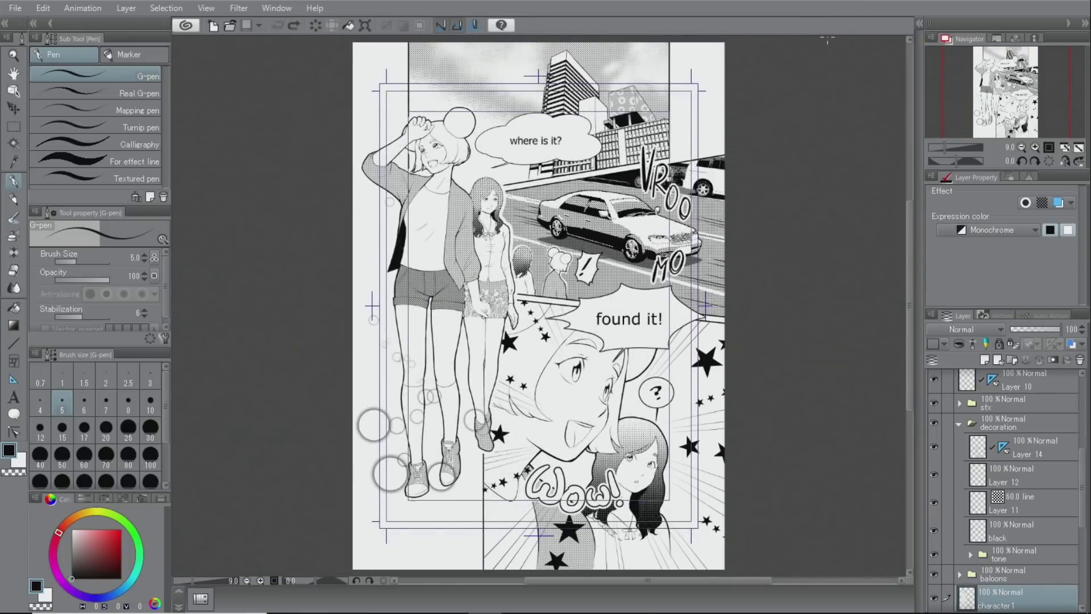